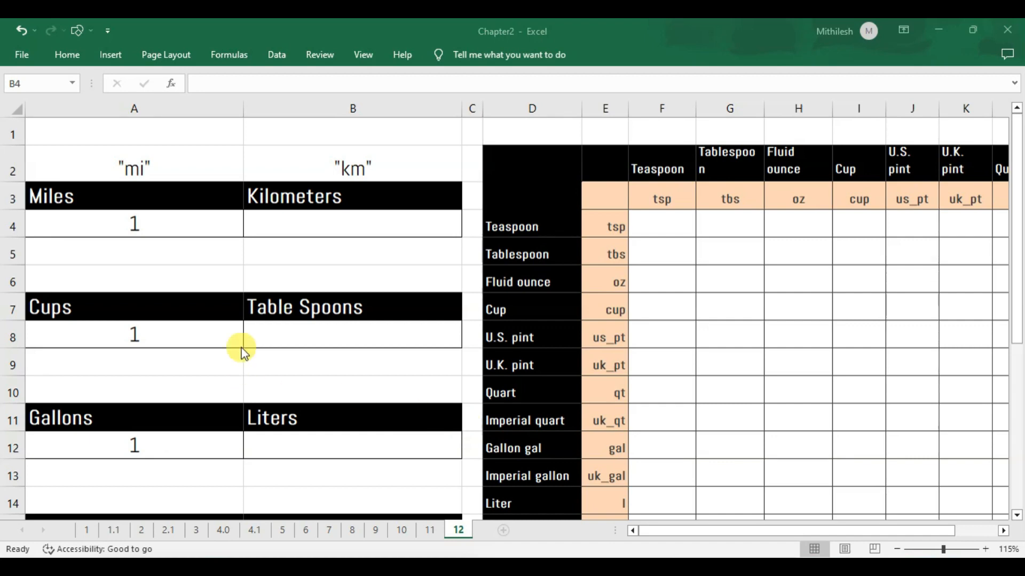
Start a CONVERT formula in B4 under Kilometers, using the miles value in A4 as the number.
left_click(320, 218)
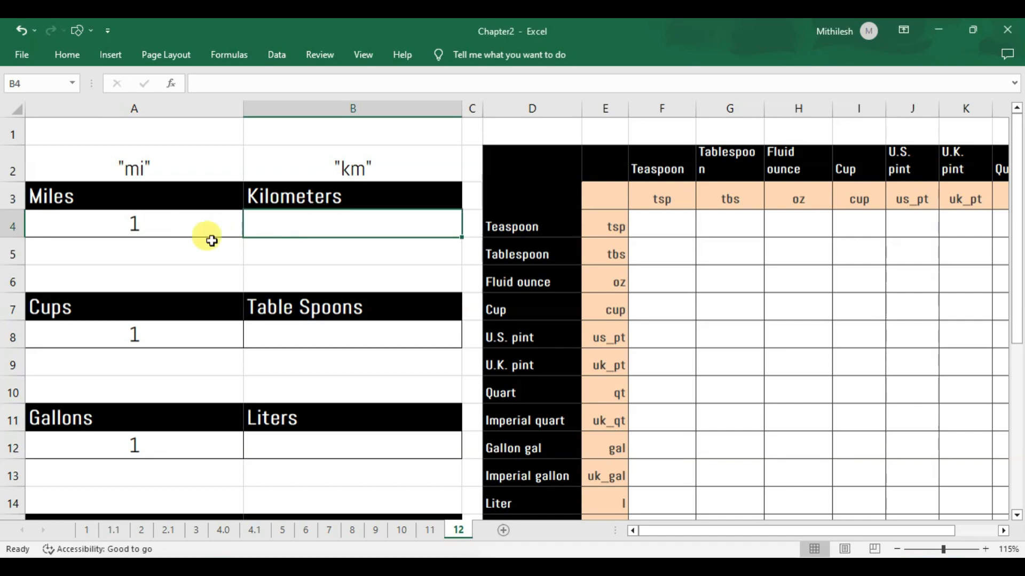
left_click(157, 228)
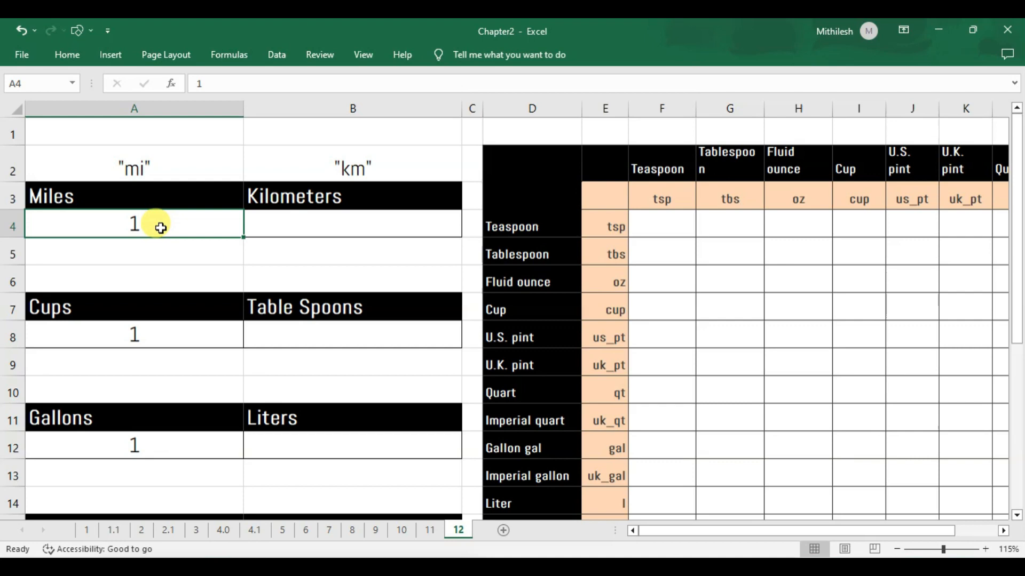
left_click(312, 228)
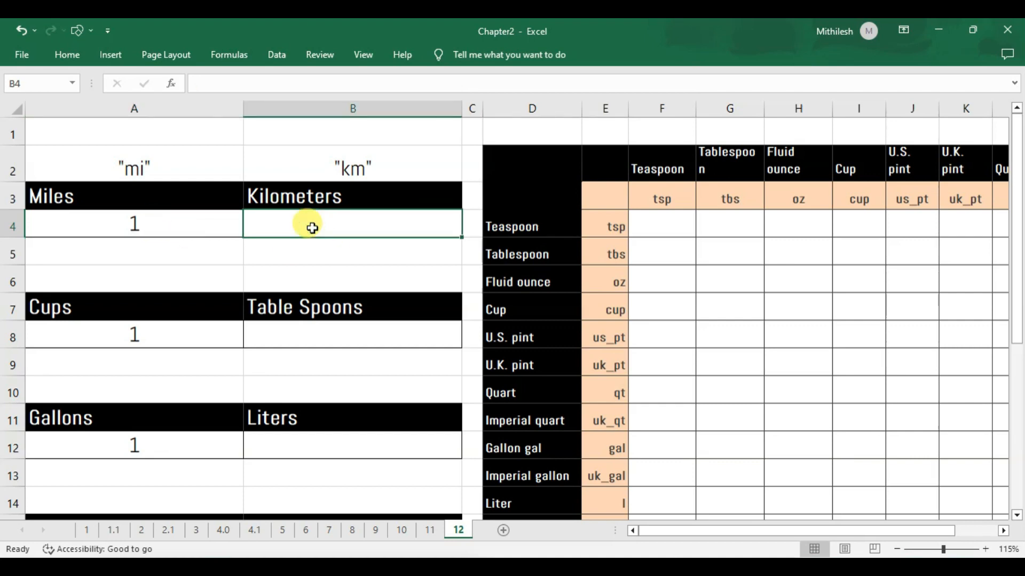
type("=")
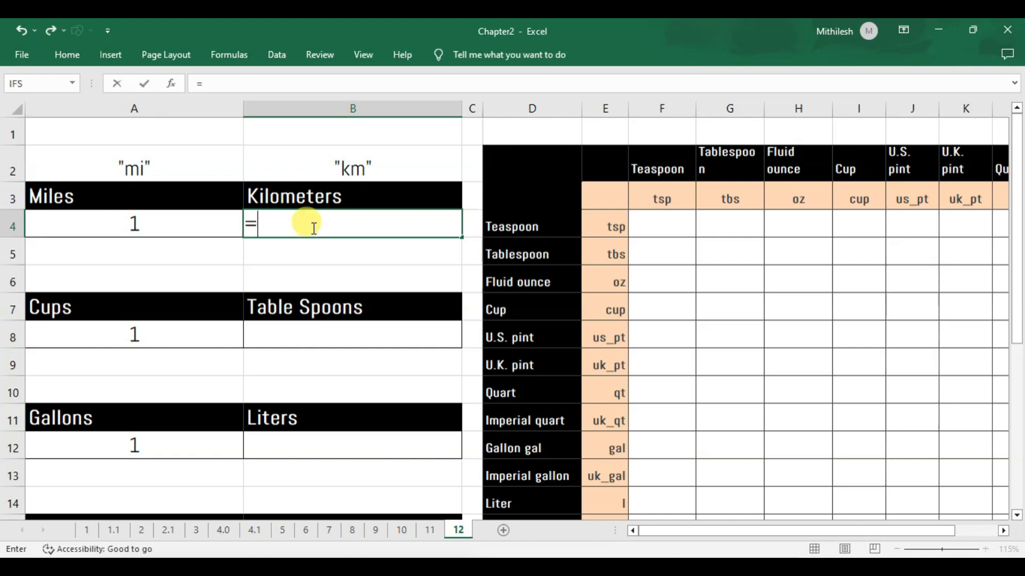
type("conv")
key("Tab")
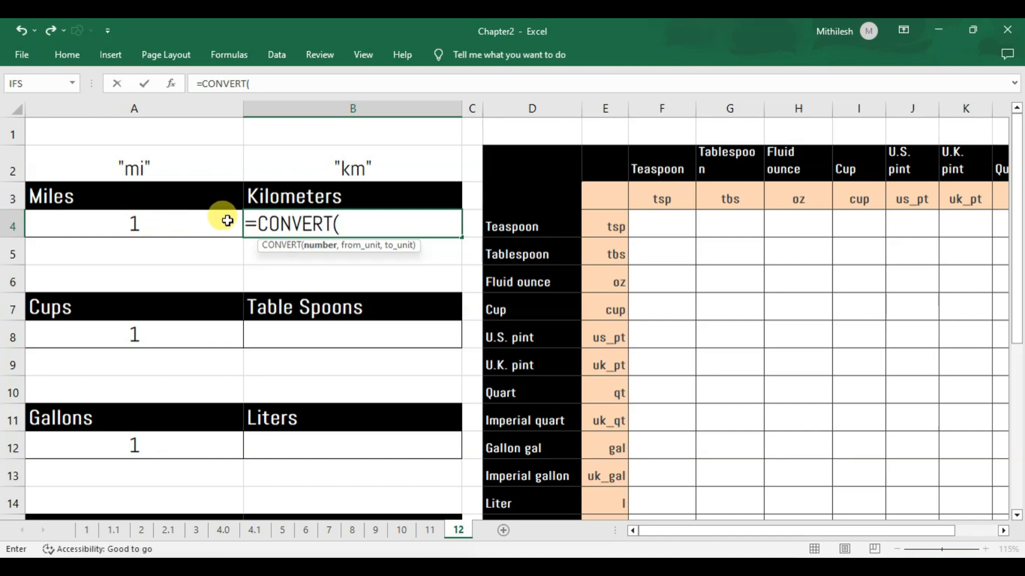
left_click(180, 223)
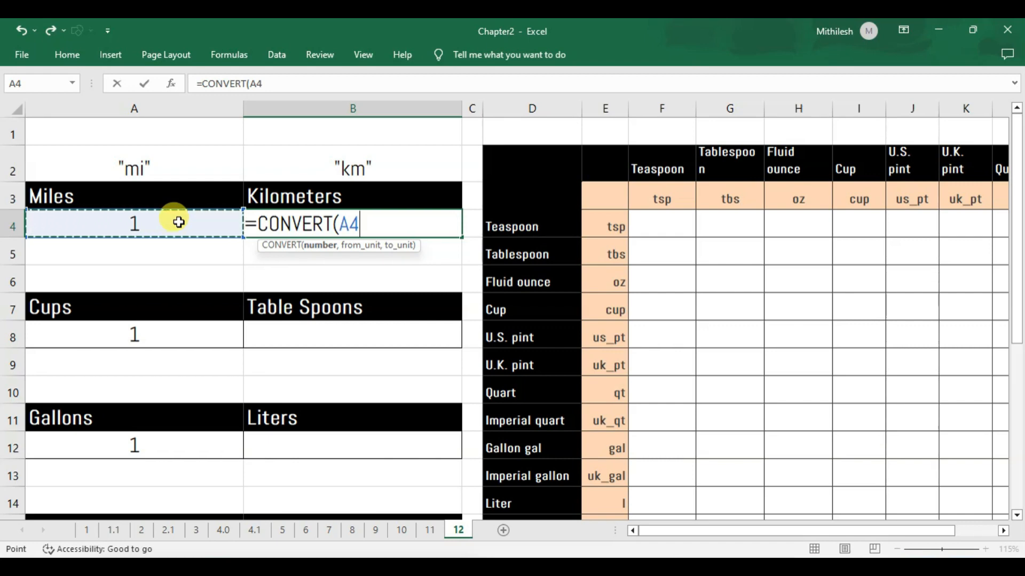
type(",")
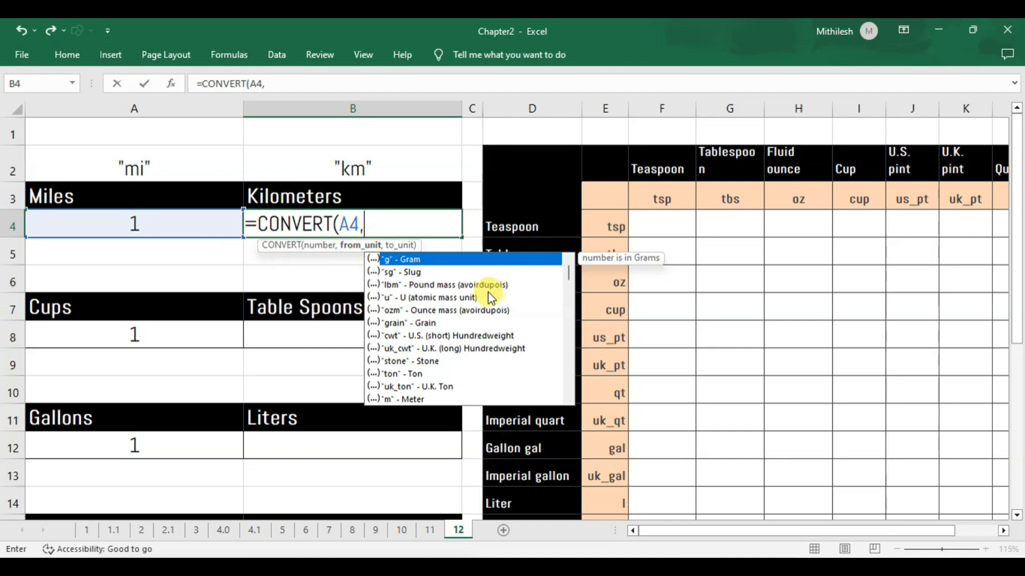
Complete the B4 formula with "mi" as the source unit and "km" as the target unit, then enter it.
mouse_move(568, 274)
left_mouse_down()
mouse_move(568, 293)
mouse_move(566, 284)
left_mouse_up()
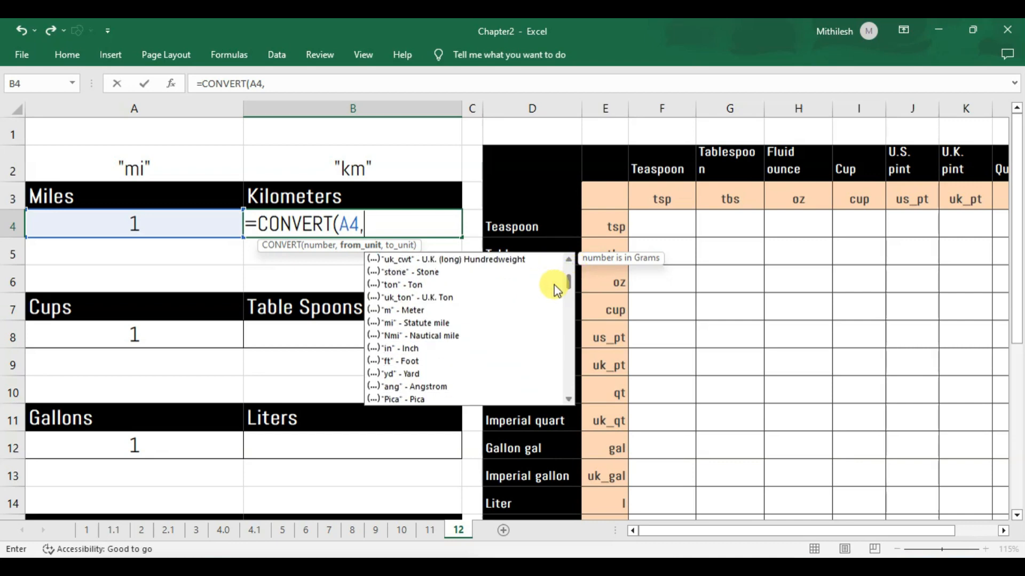
left_click(425, 324)
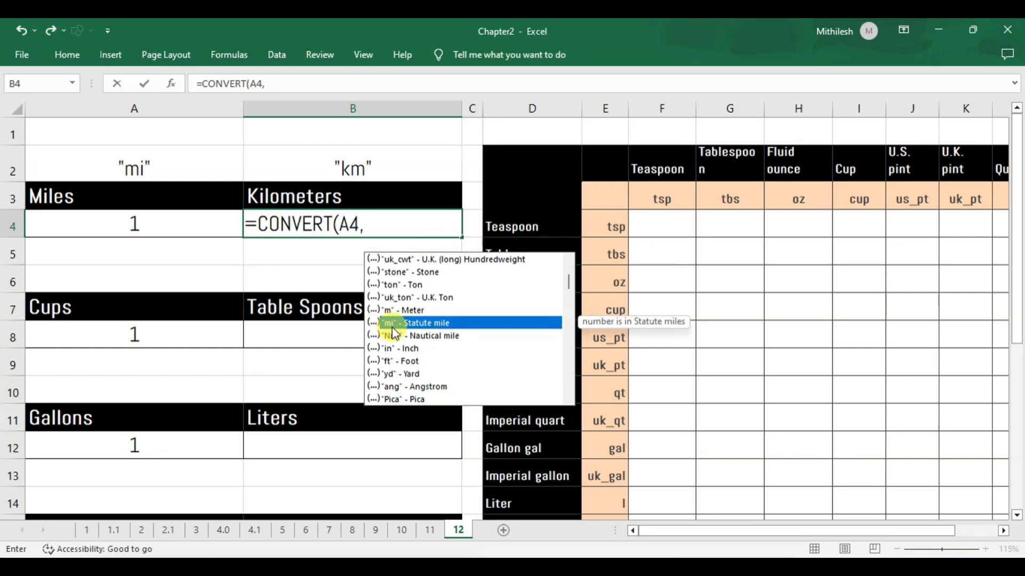
left_click(428, 340)
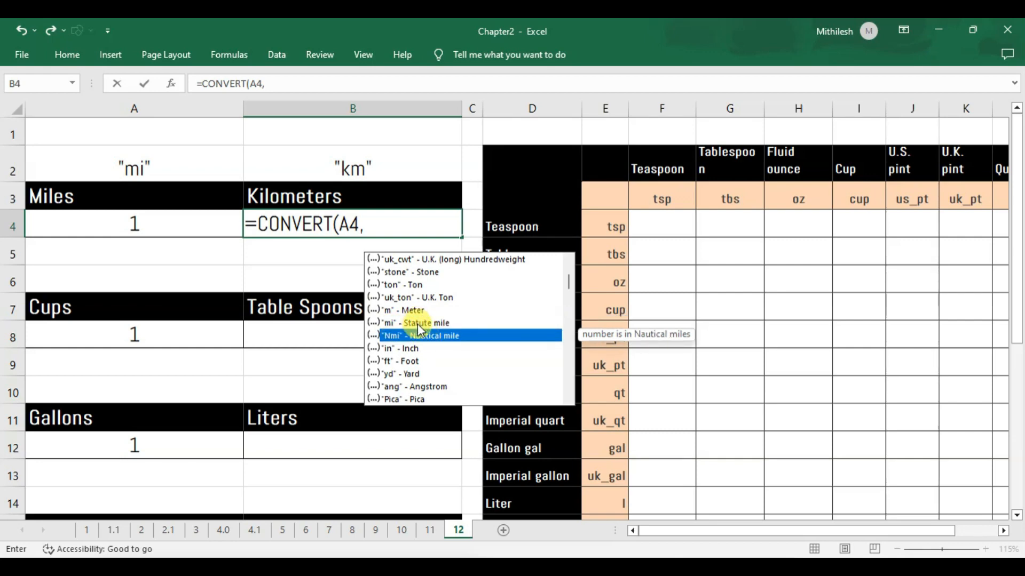
left_click(427, 324)
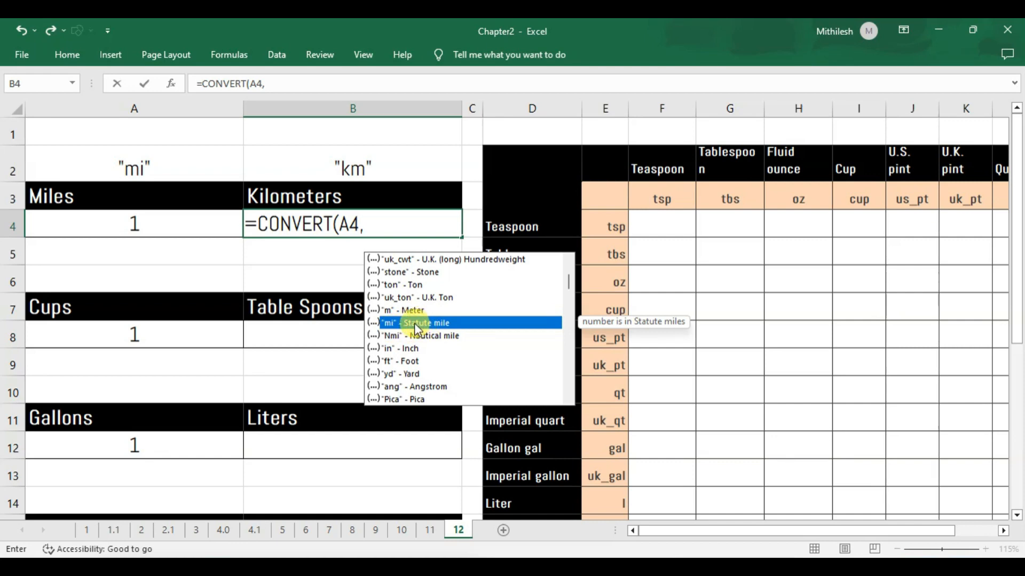
left_click(365, 228)
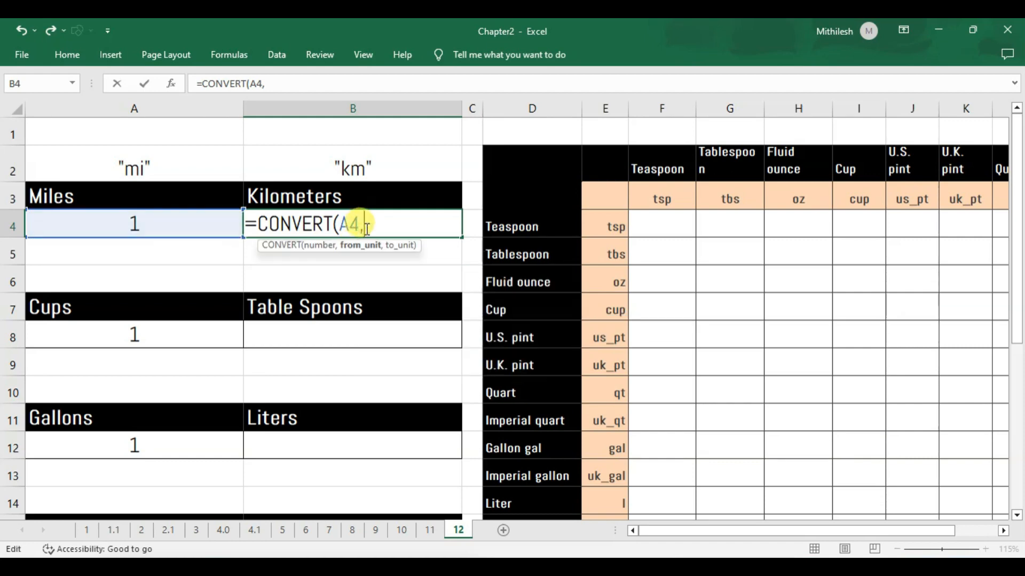
type("\"")
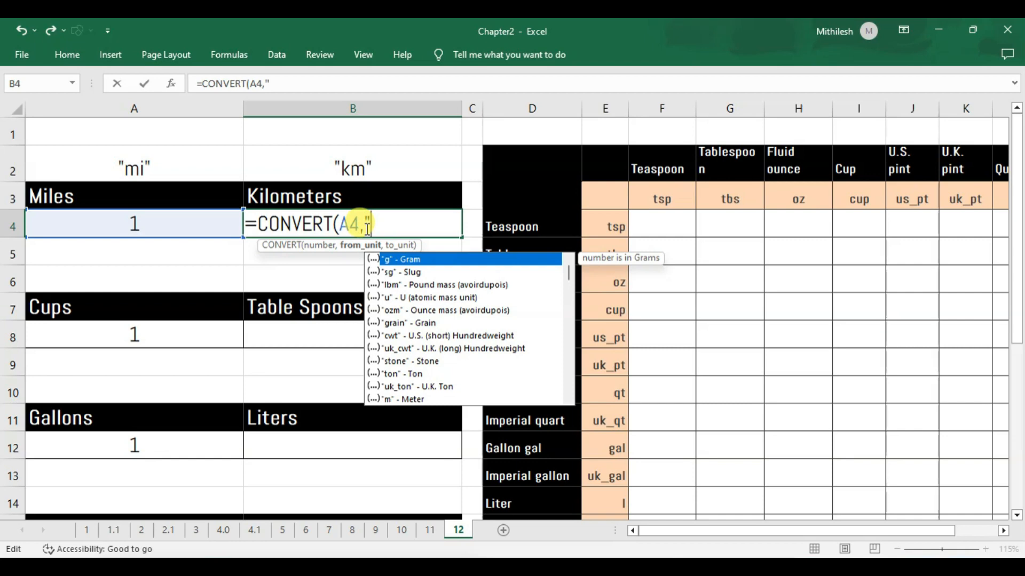
type("mi\"")
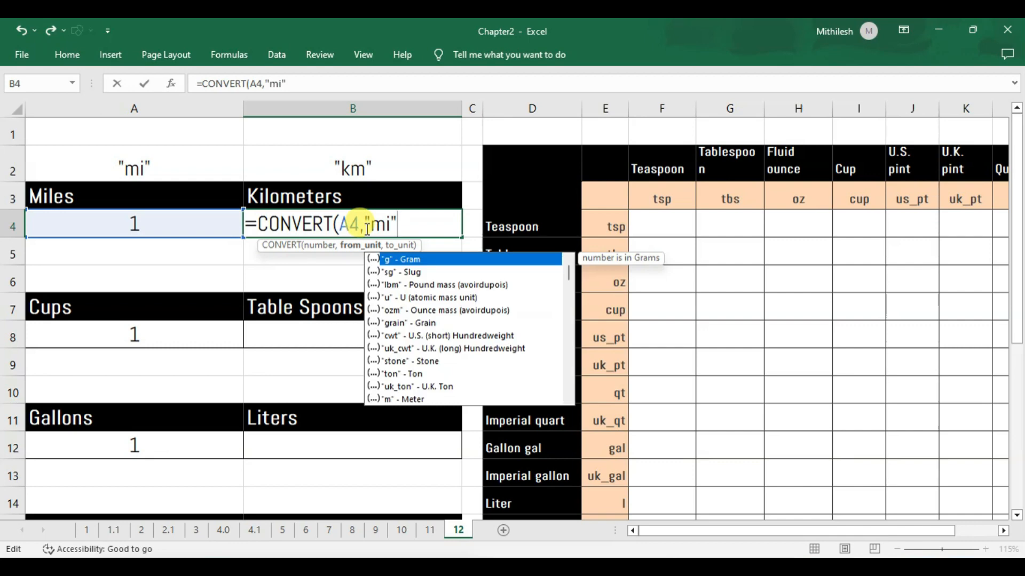
type(",")
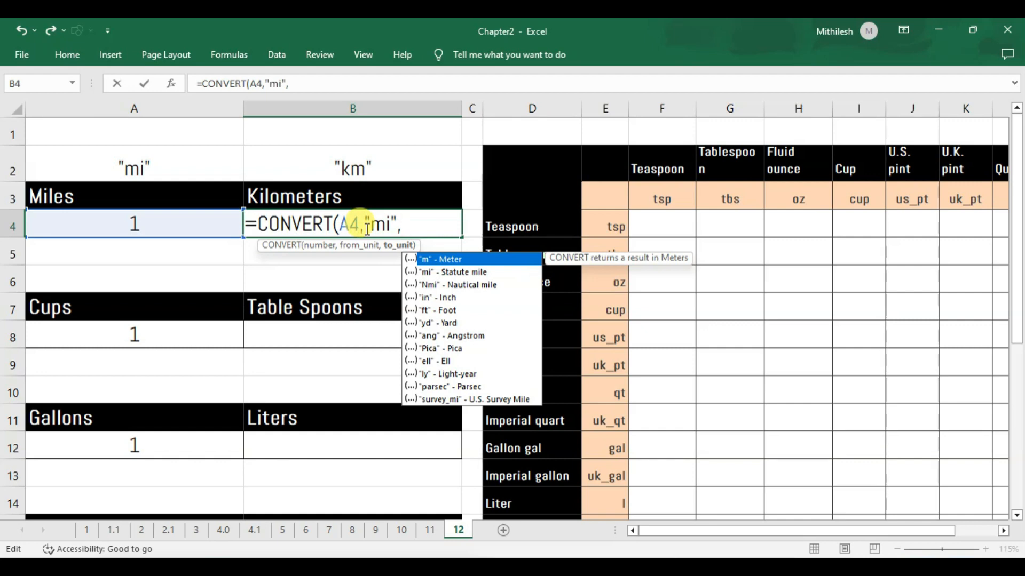
type("\"km\")")
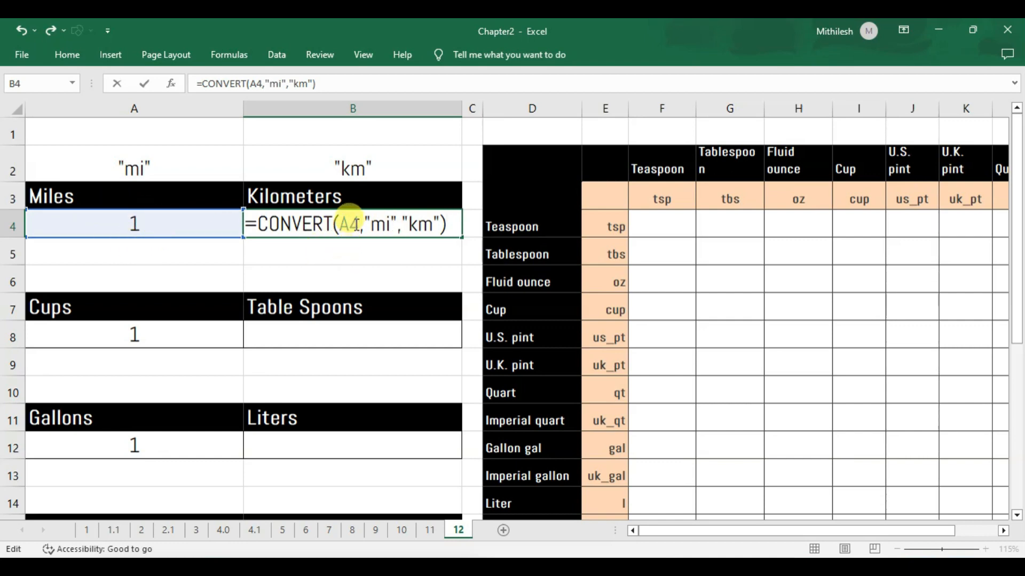
key("Return")
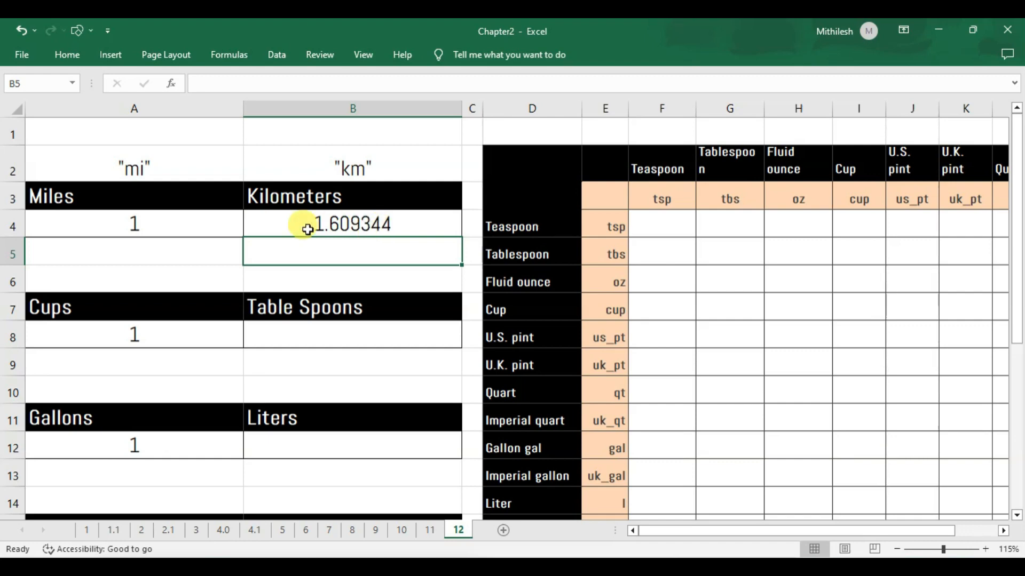
Set the miles value in A4 to 5.
left_click(152, 224)
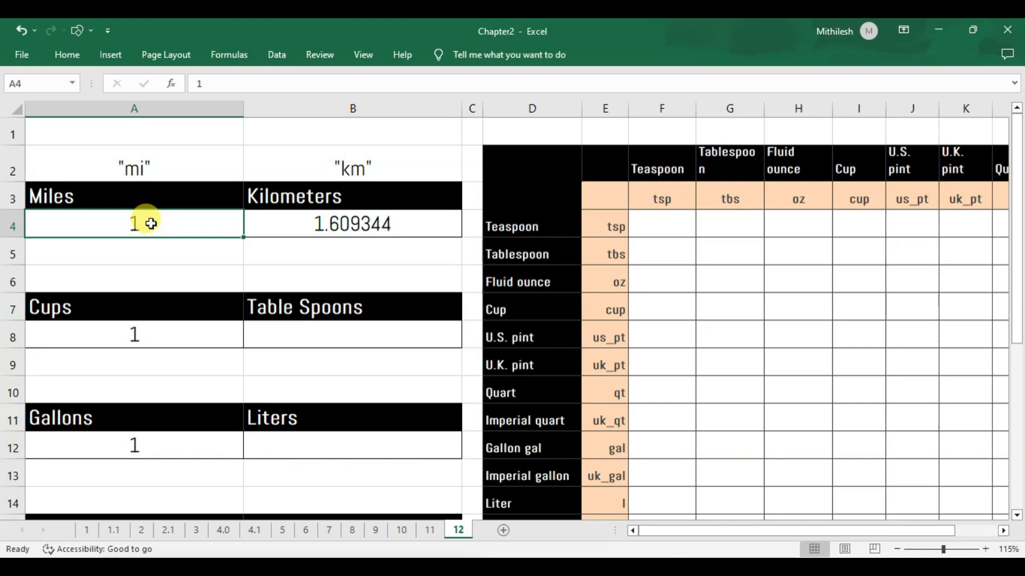
type("5")
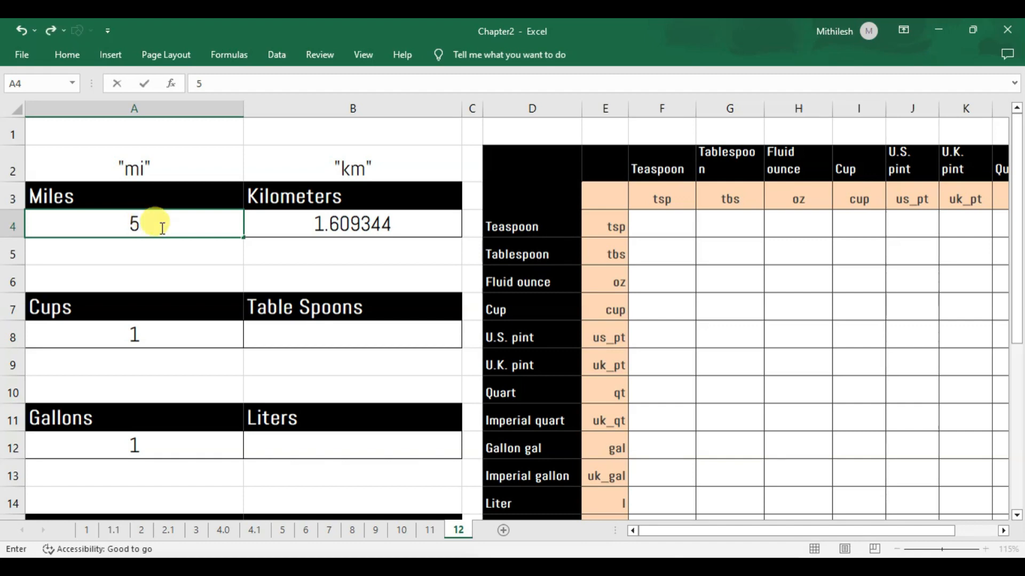
key("Return")
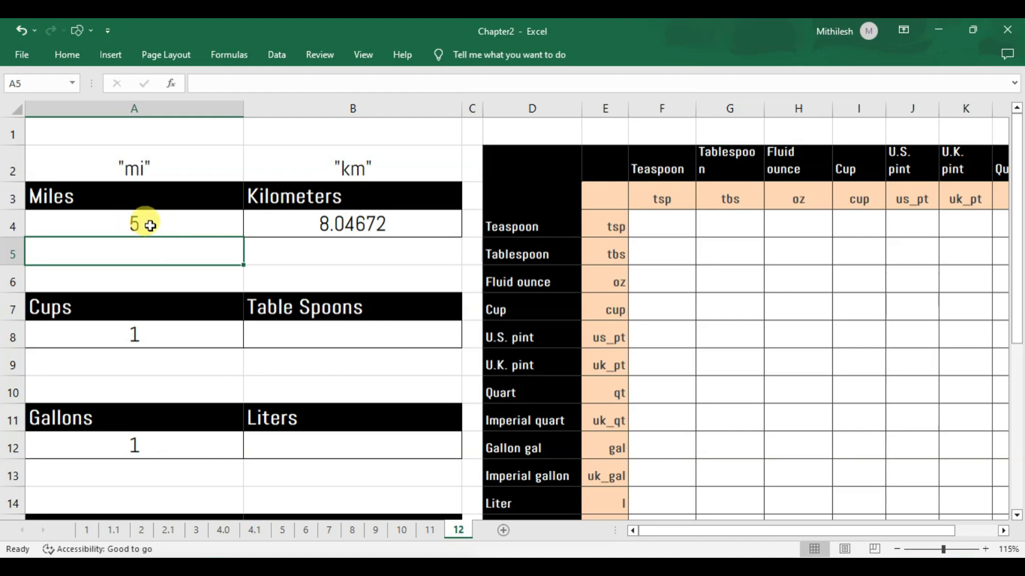
Change the miles value in A4 to 30 and select the Kilometers result in B4.
left_click(143, 224)
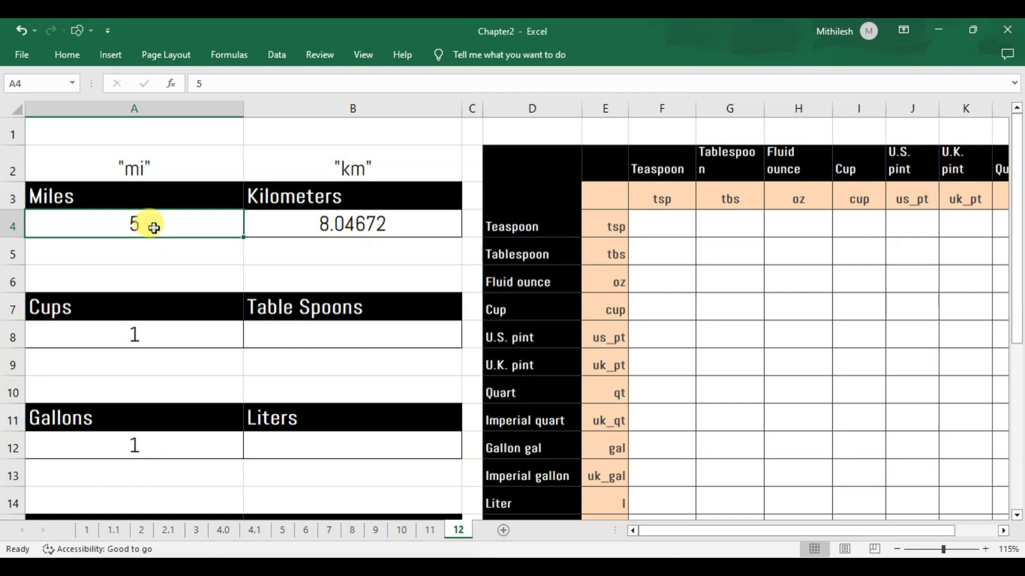
type("30")
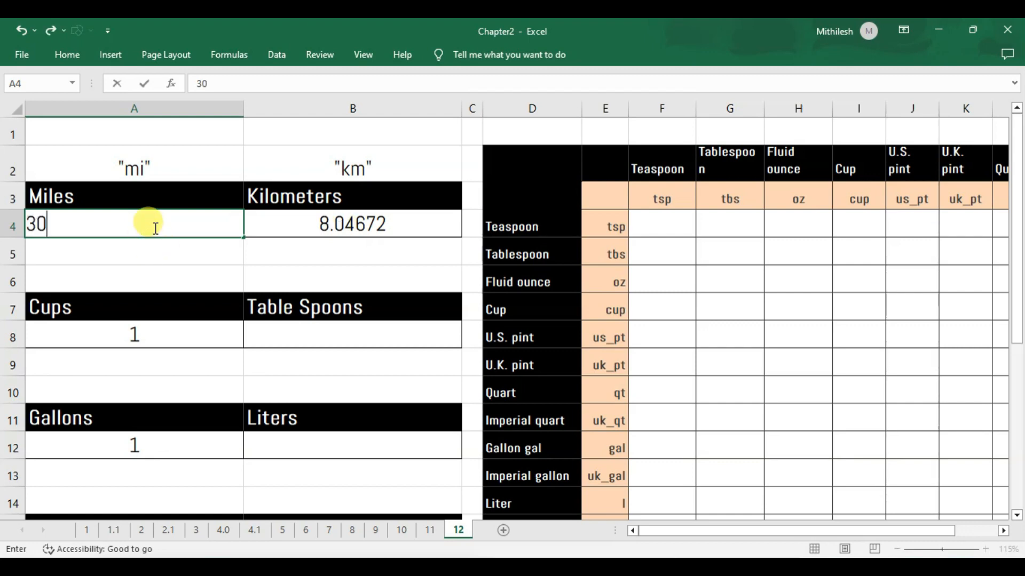
key("ctrl+Return")
key("Return")
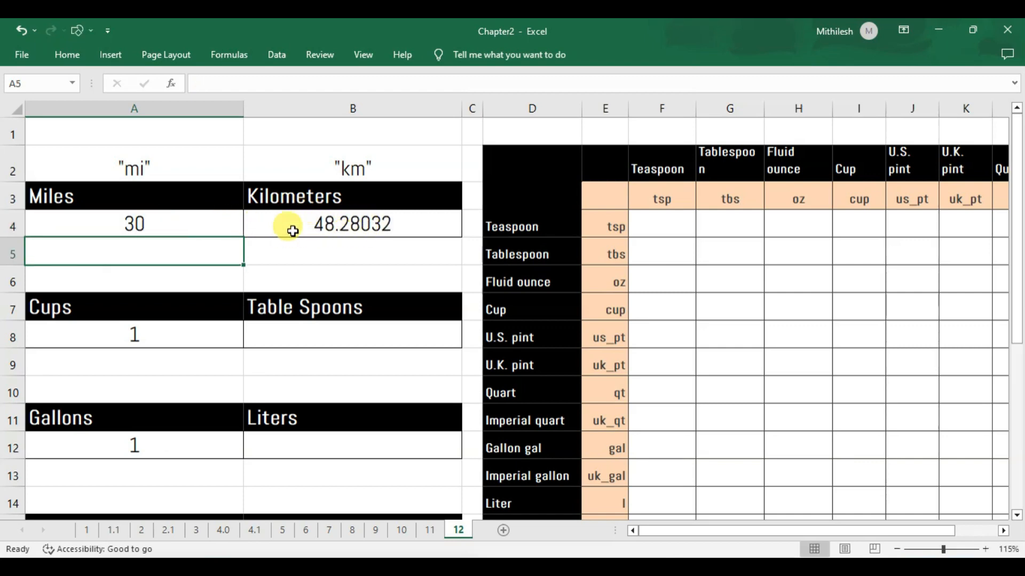
left_click(326, 227)
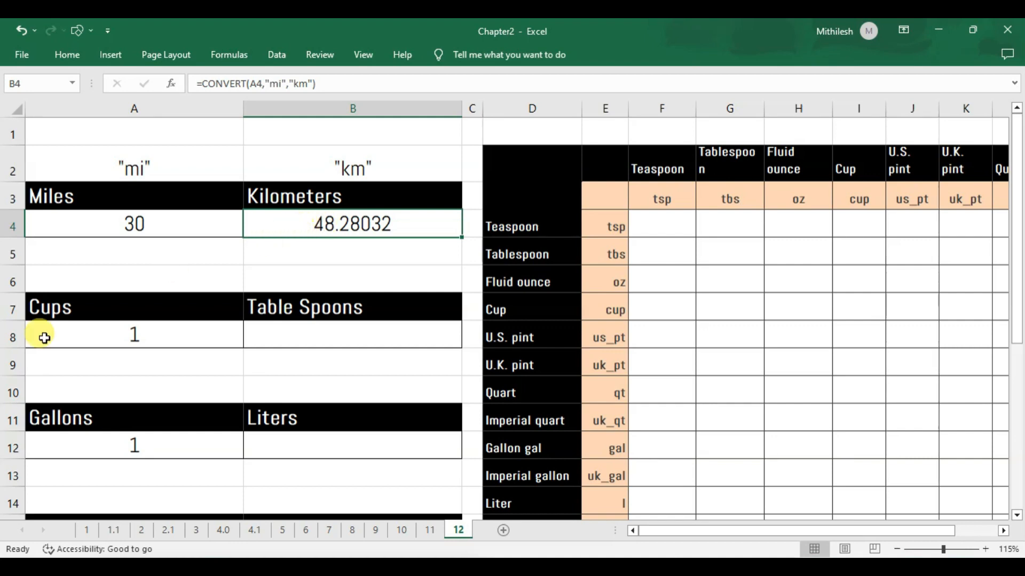
Start a CONVERT formula in B8 under Table Spoons, using the cups value in A8 as the number.
scroll(122, 307, "down", 1)
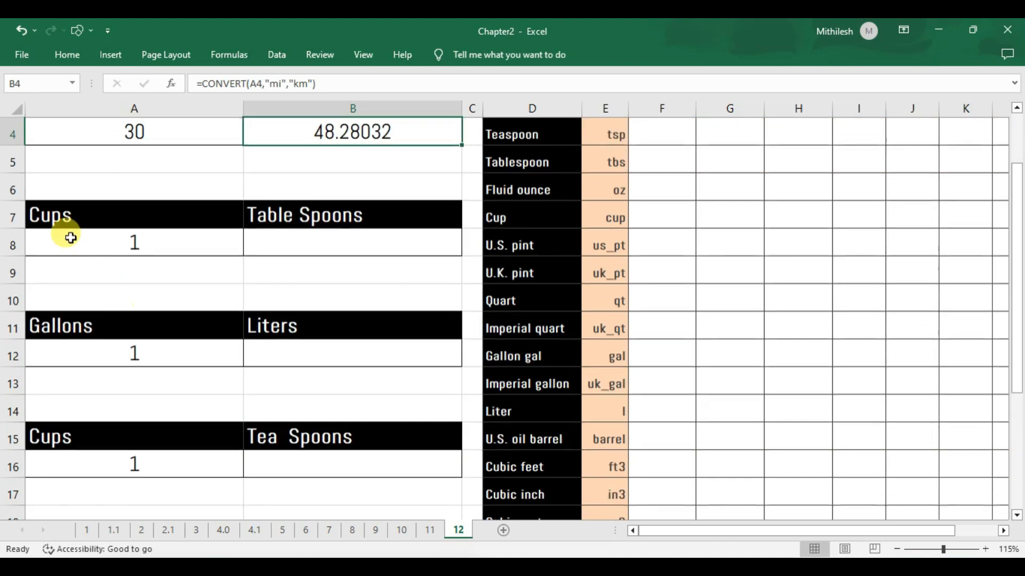
left_click(65, 215)
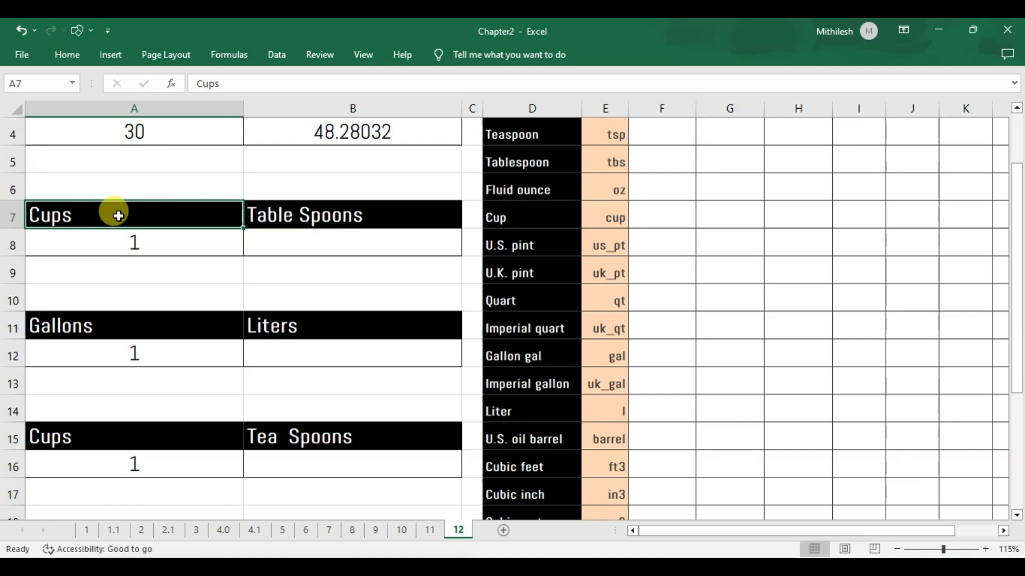
left_click(281, 215)
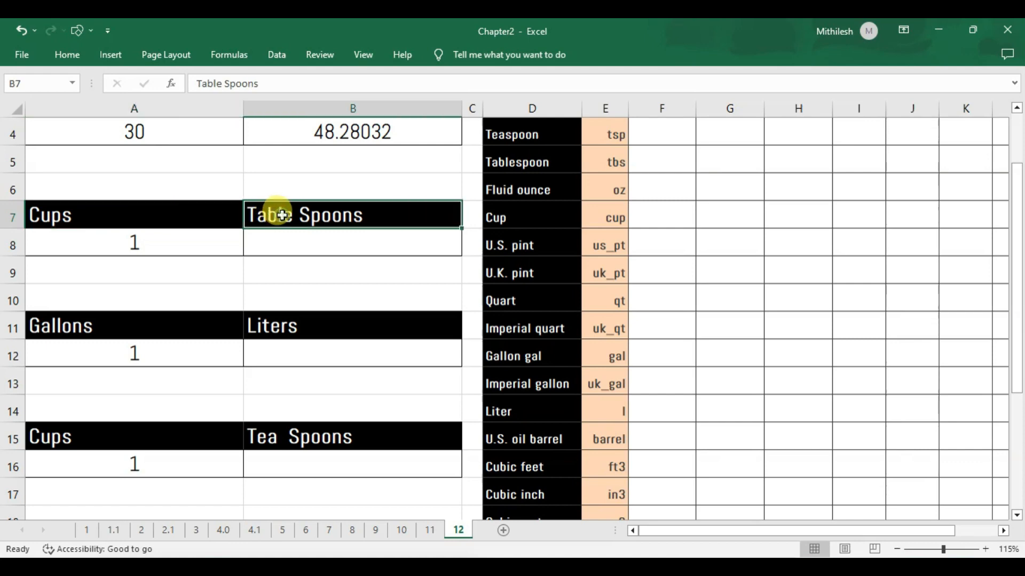
left_click(133, 243)
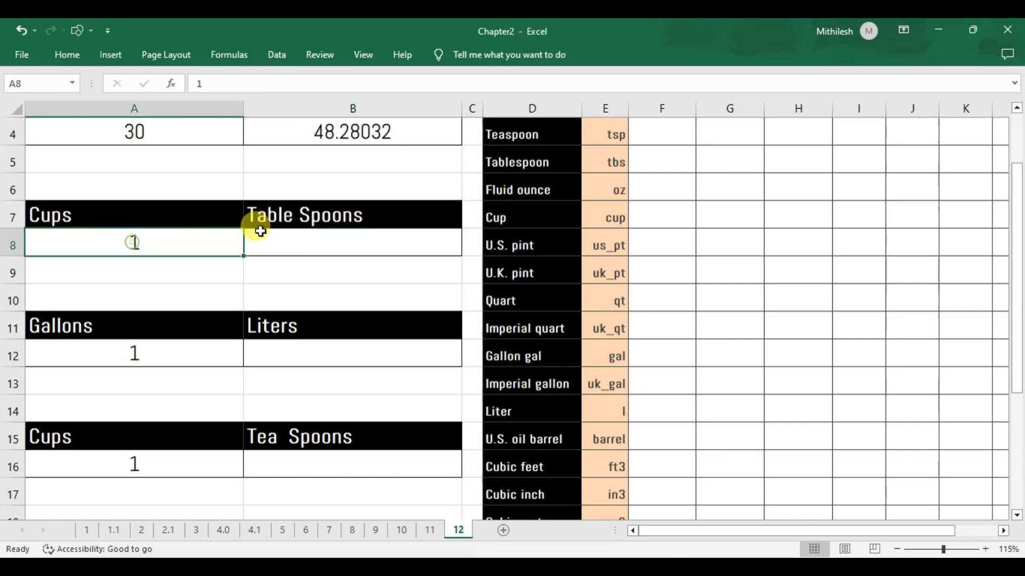
left_click(287, 241)
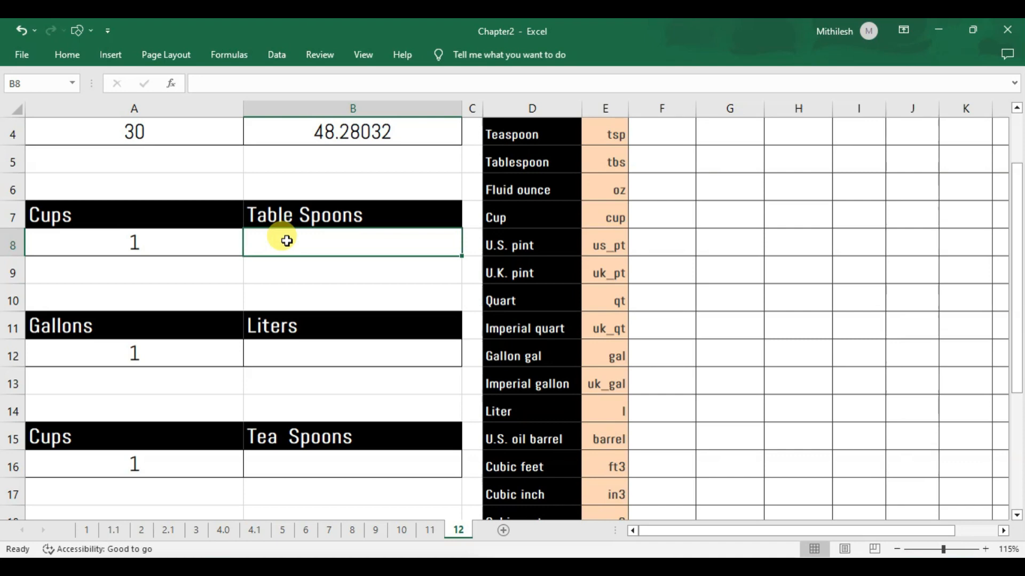
type("=")
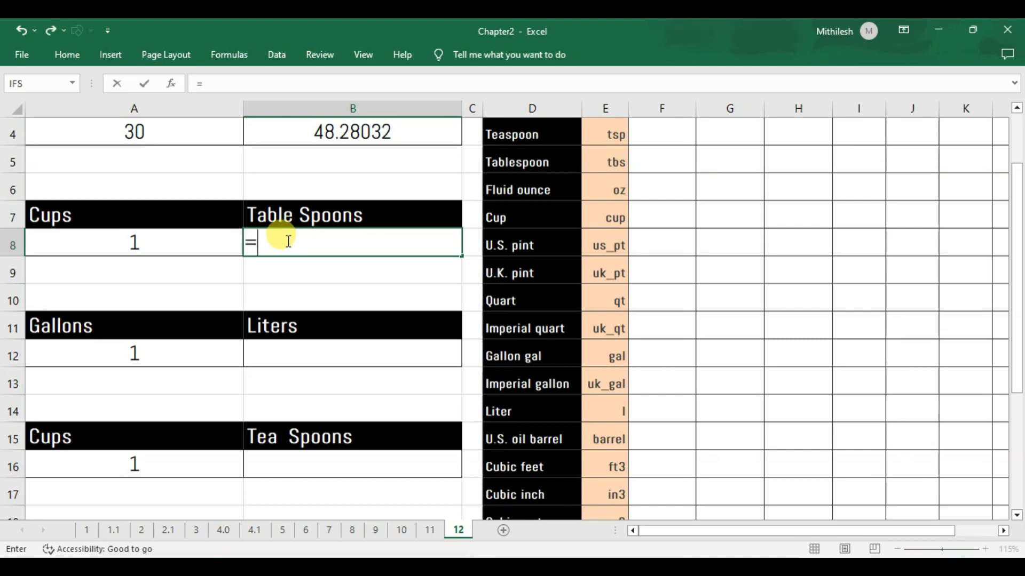
type("convert")
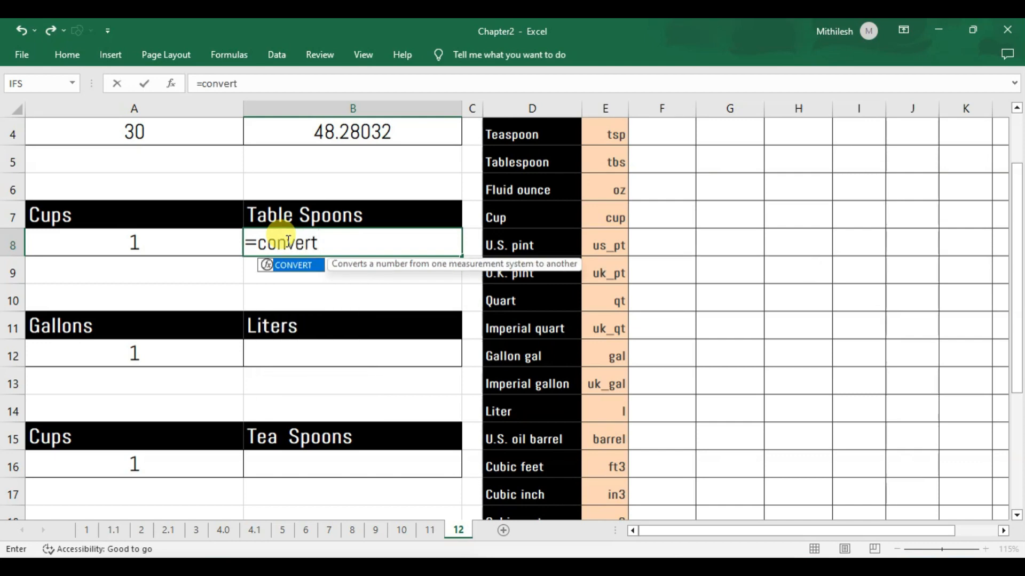
key("Tab")
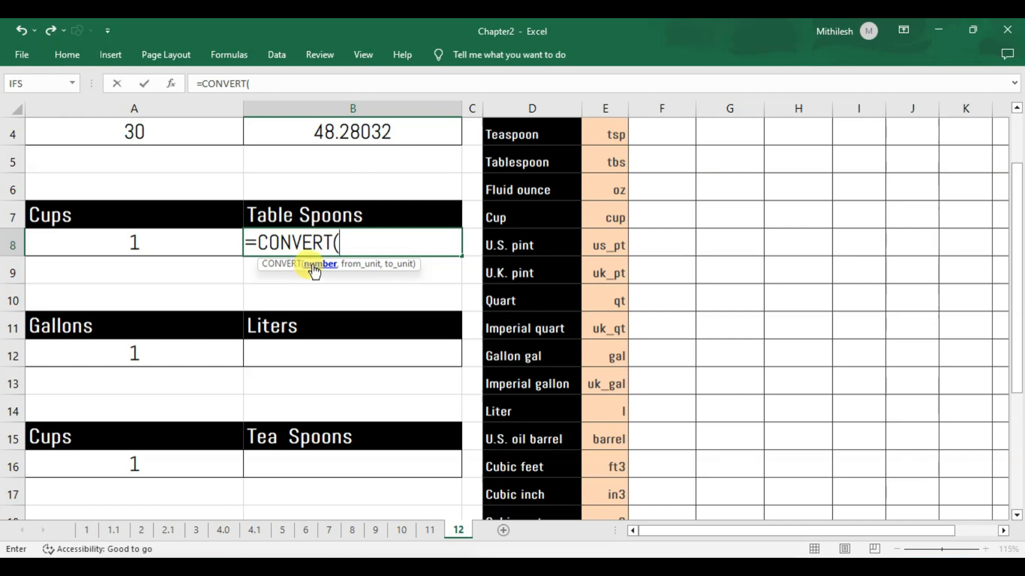
left_click(152, 246)
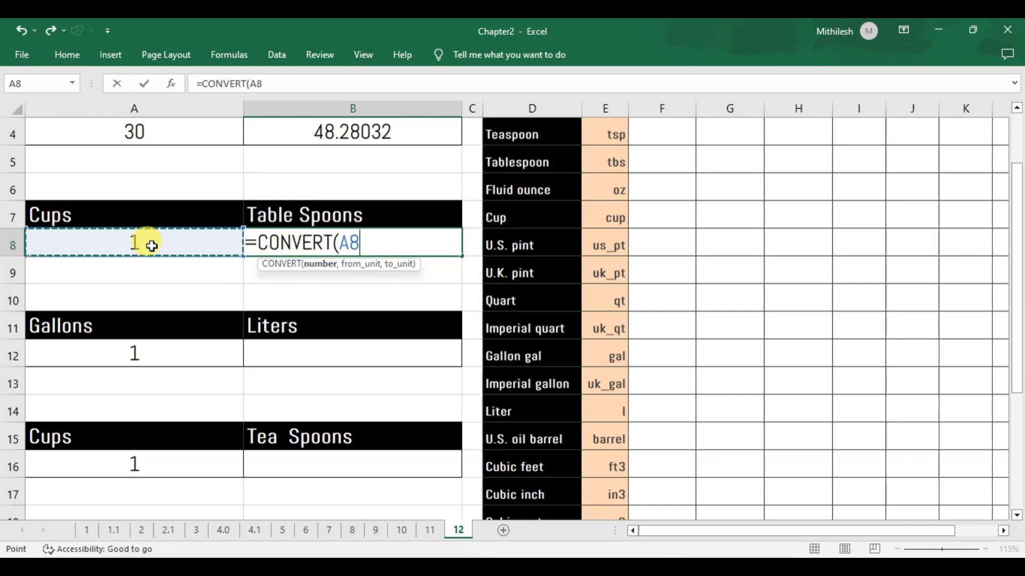
Complete the B8 formula with "cup" as the source unit and "tbs" as the target unit, and enter it.
type(",")
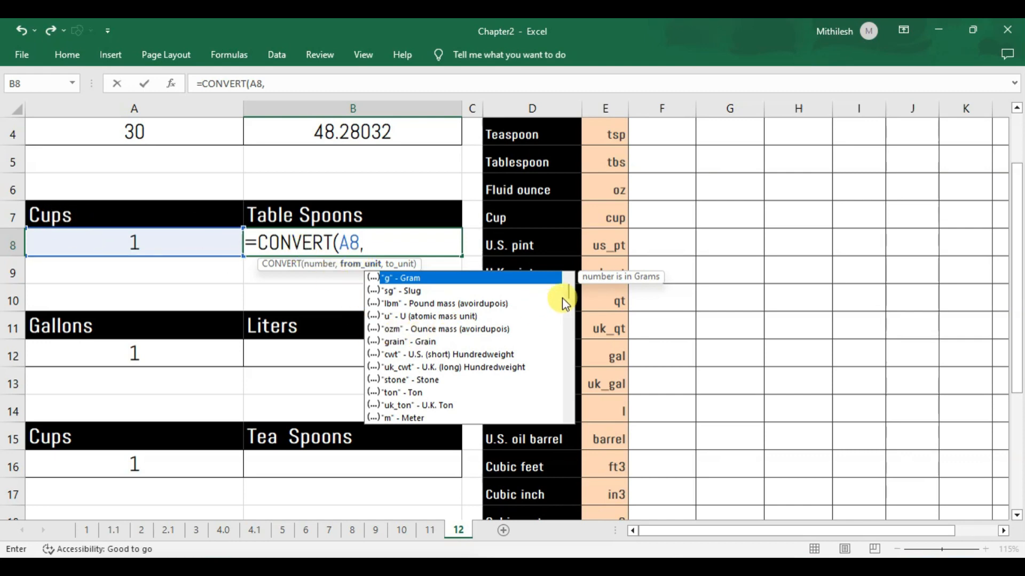
left_click_drag(570, 294, 572, 364)
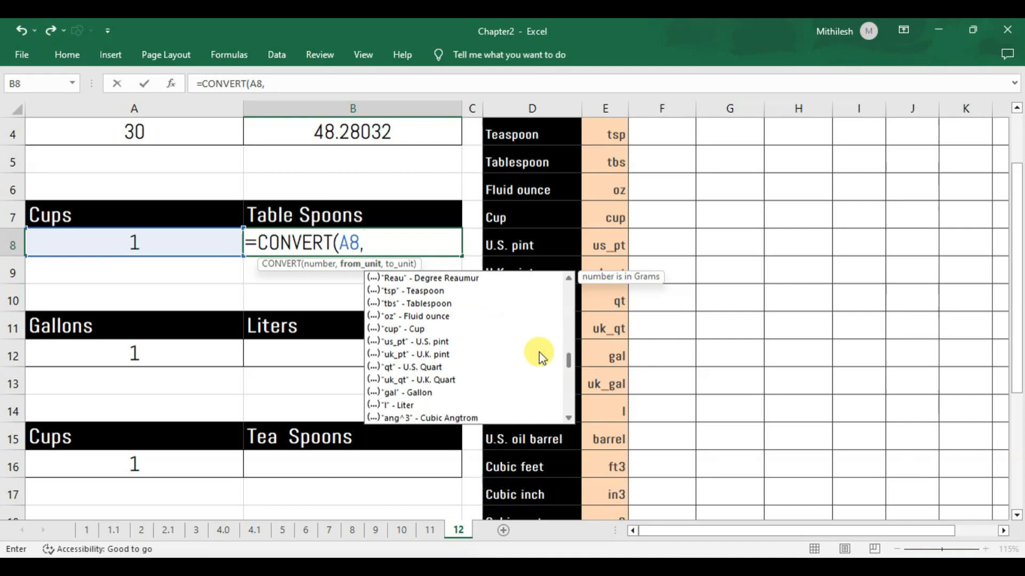
left_click(398, 329)
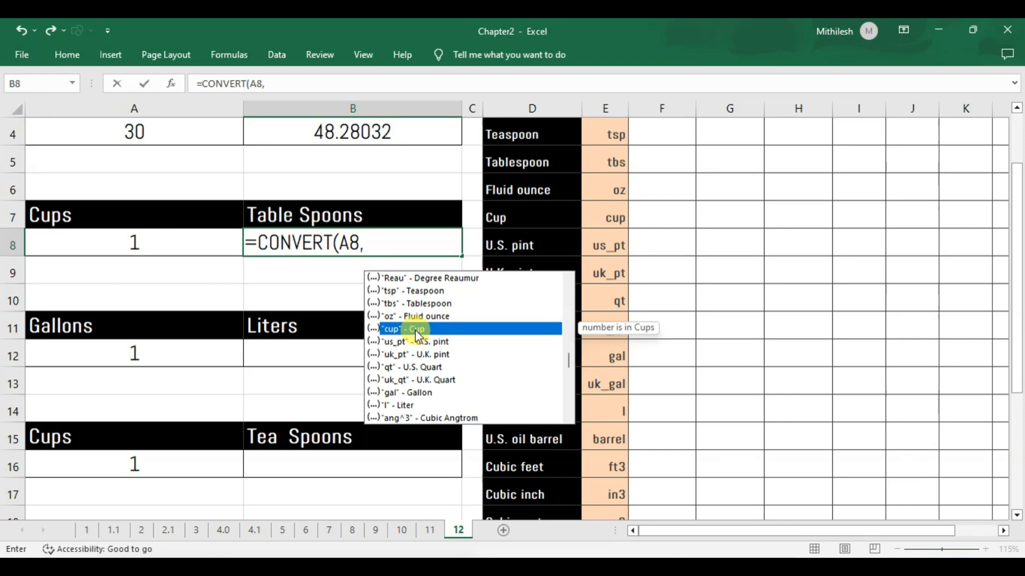
double_click(418, 329)
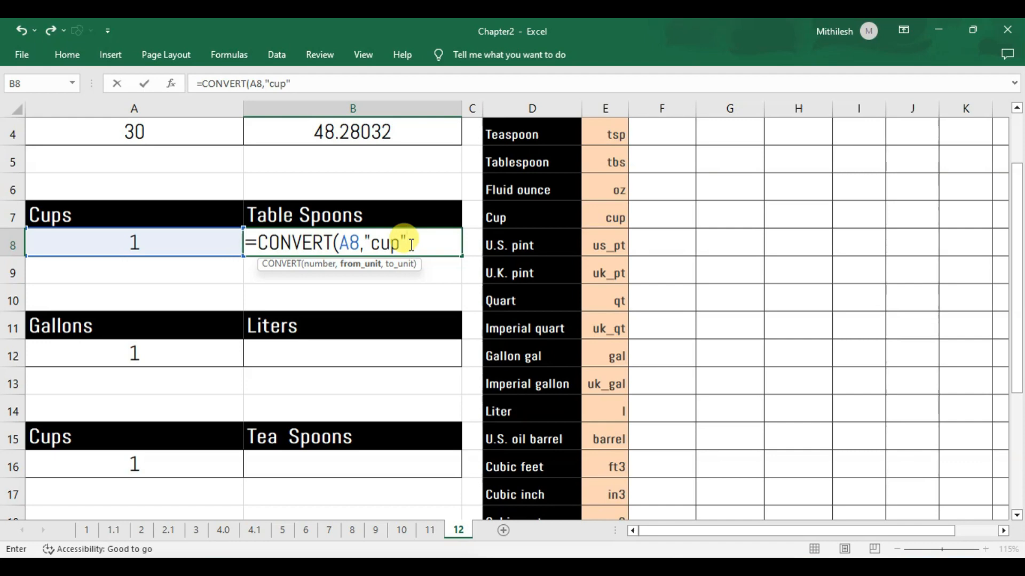
type(",")
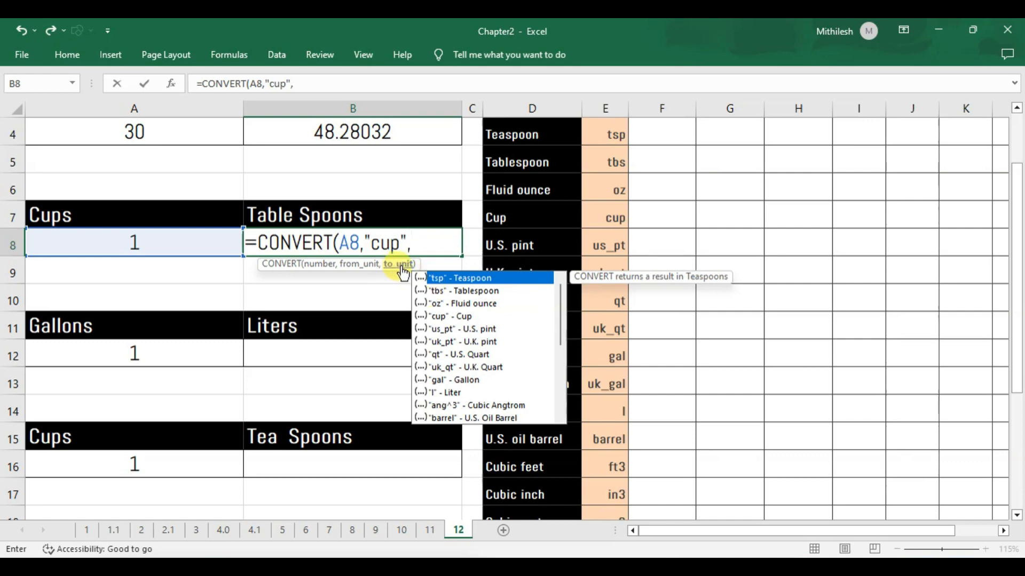
left_click(473, 293)
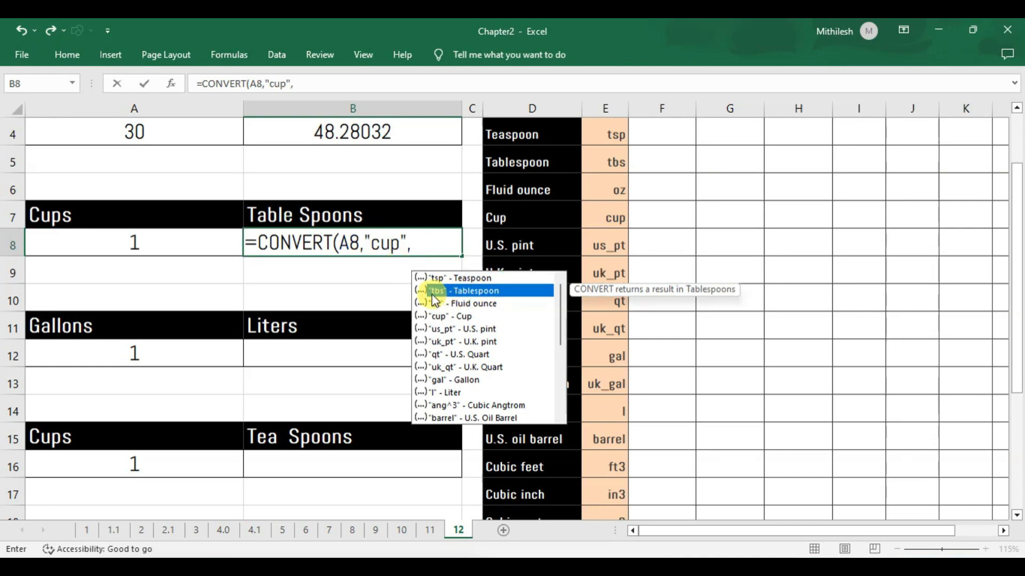
double_click(462, 294)
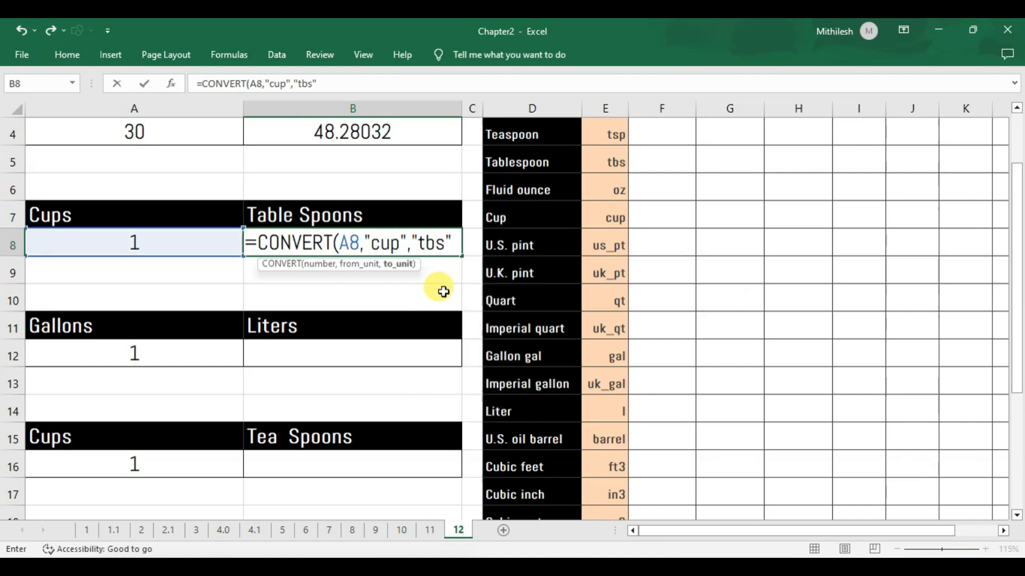
type(")")
key("Return")
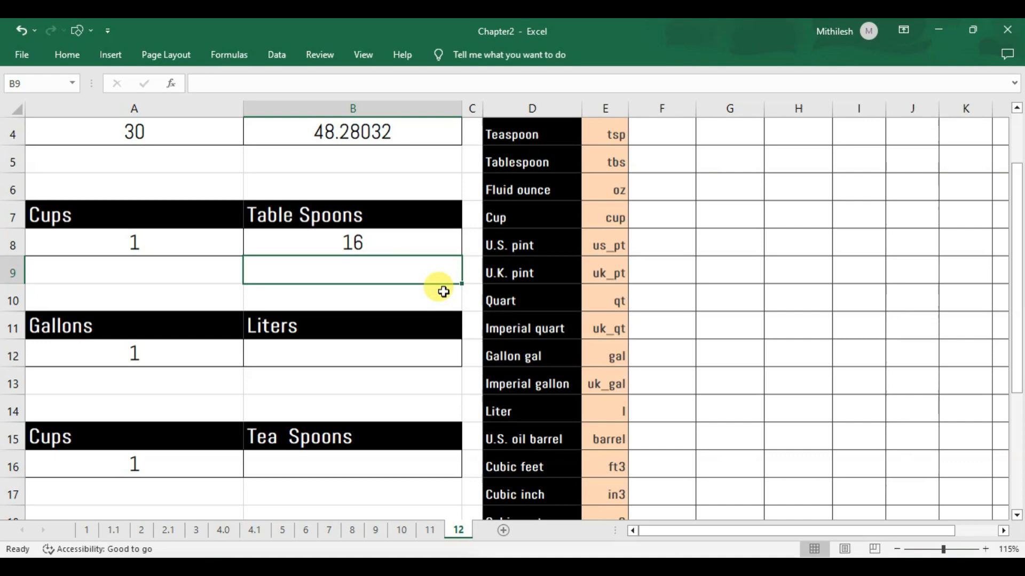
Enter =CONVERT(A16,"cup","tsp") in B16 under Tea Spoons to convert the cups value to teaspoons.
left_click(275, 435)
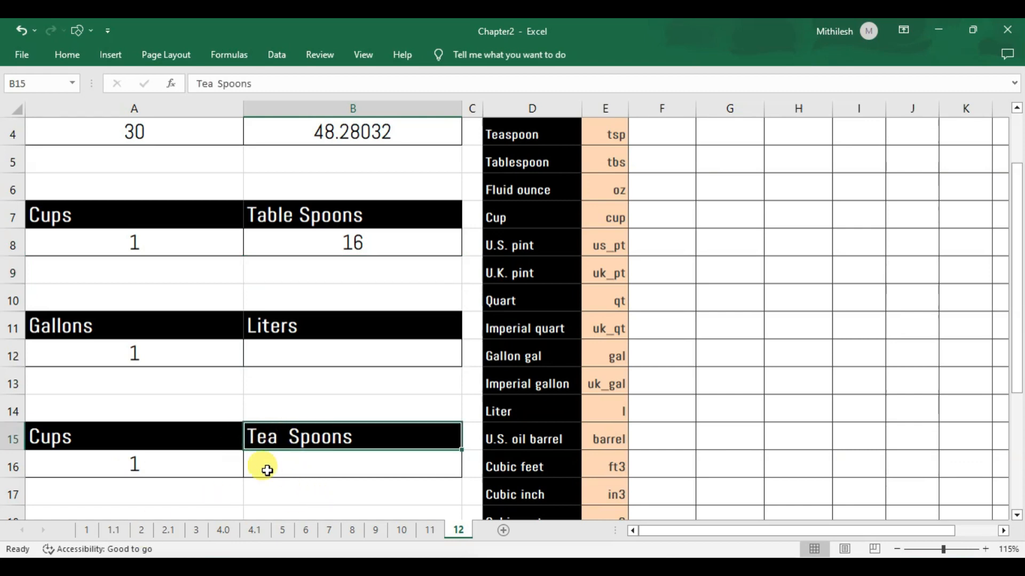
left_click(295, 467)
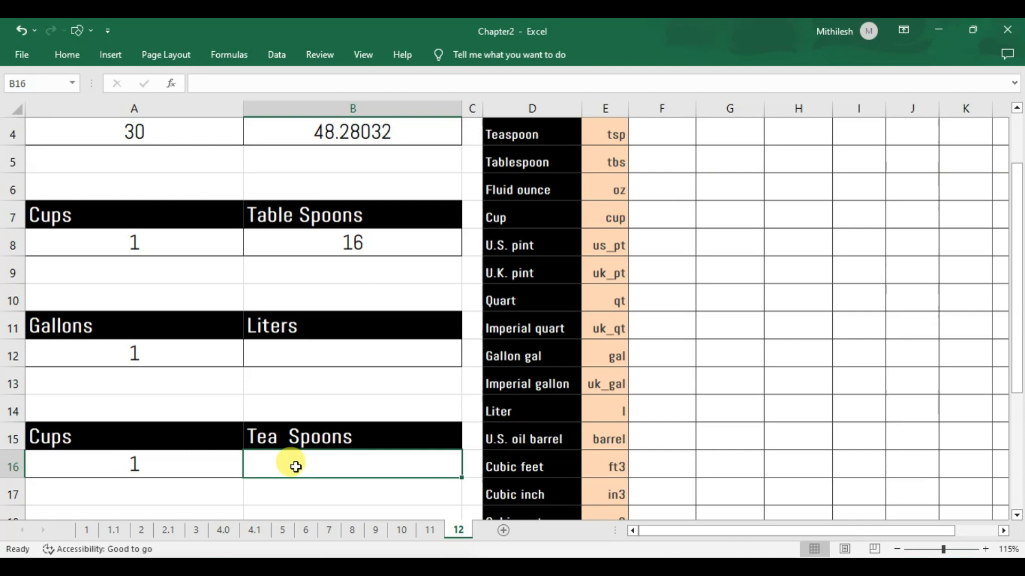
type("=convert")
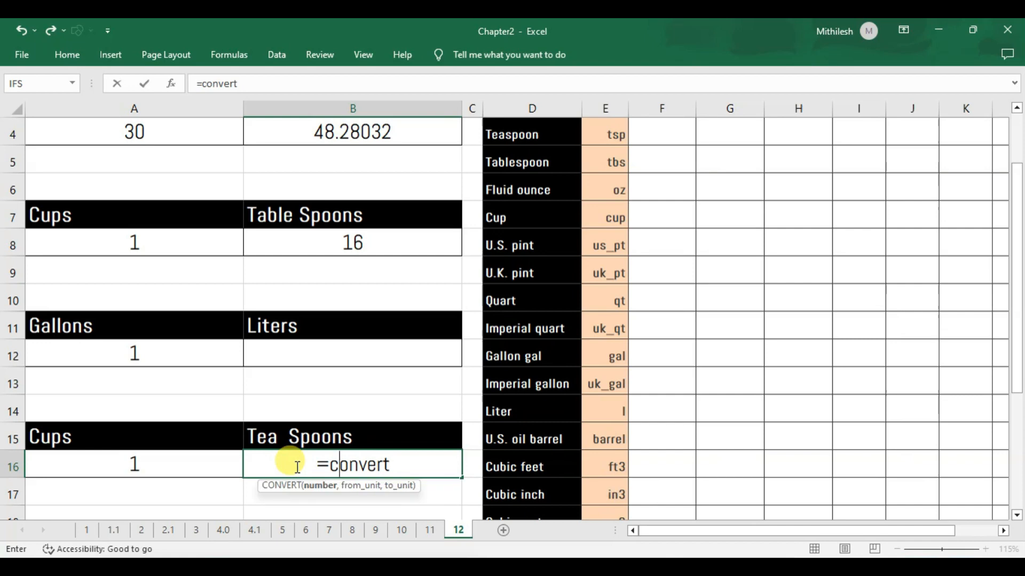
key("Tab")
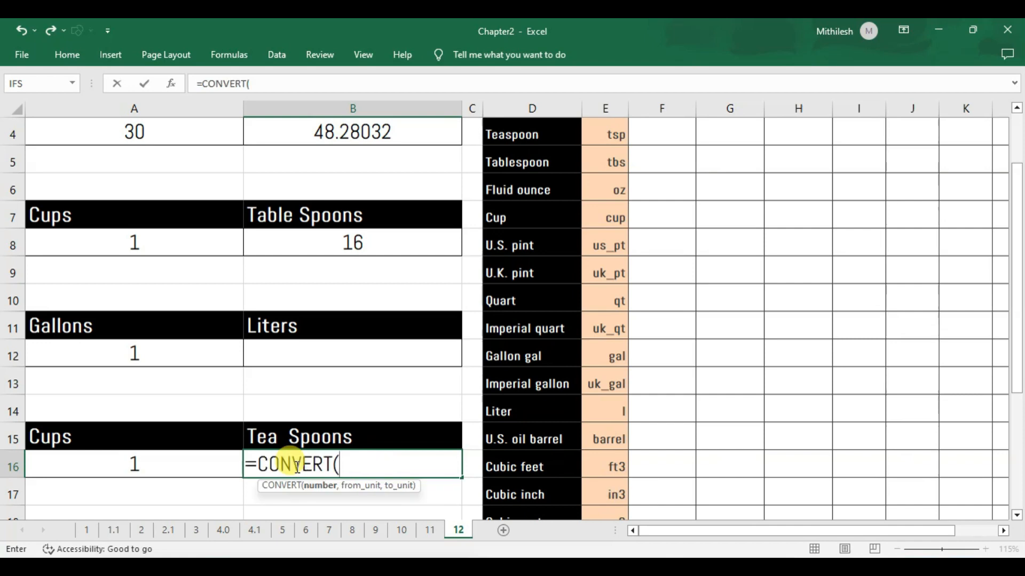
left_click(138, 466)
type(",")
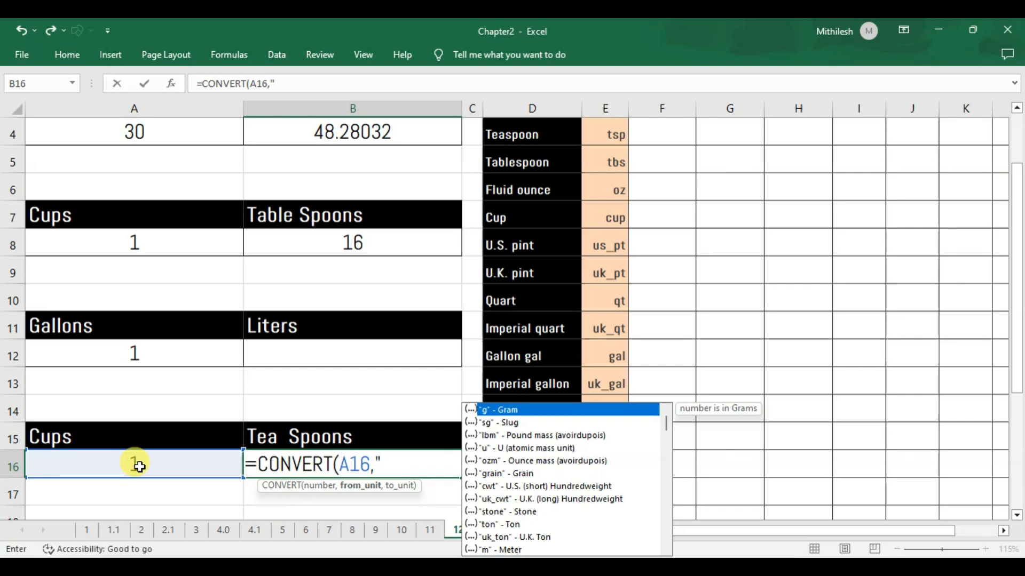
type("cup\",")
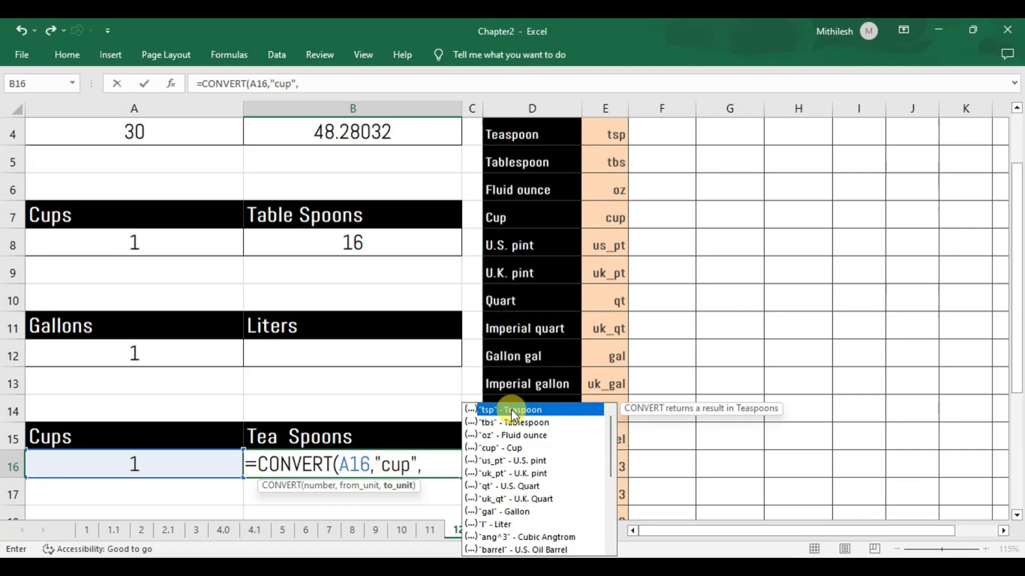
type("\"tsp\")")
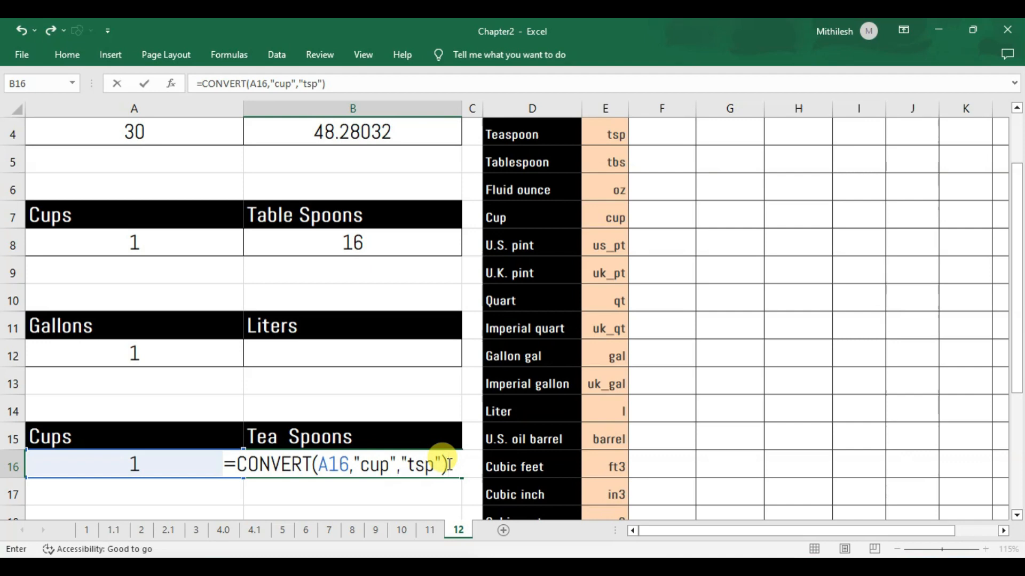
key("Return")
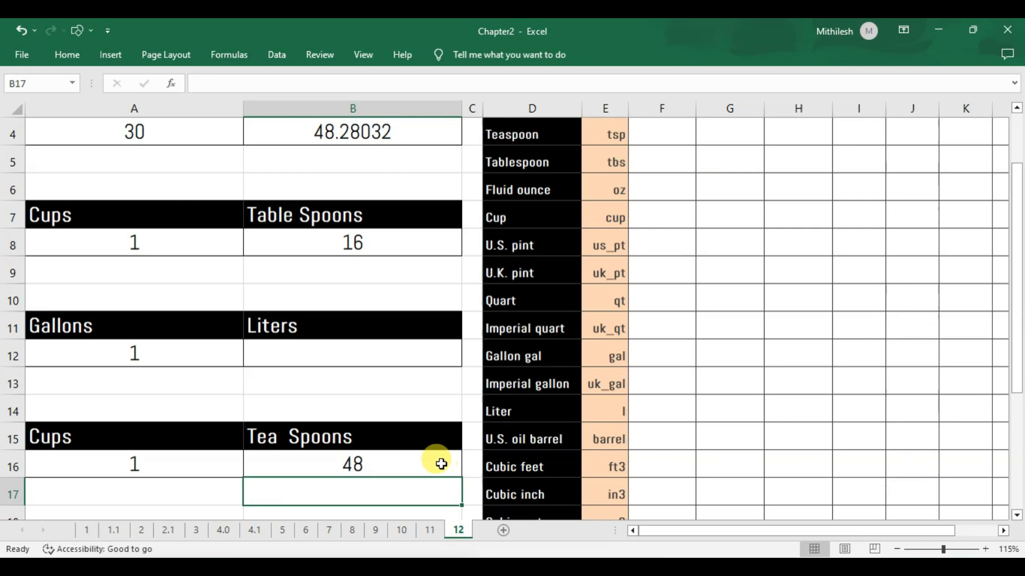
Clear the gallons value in A12 and re-enter it as 1.
left_click(80, 325)
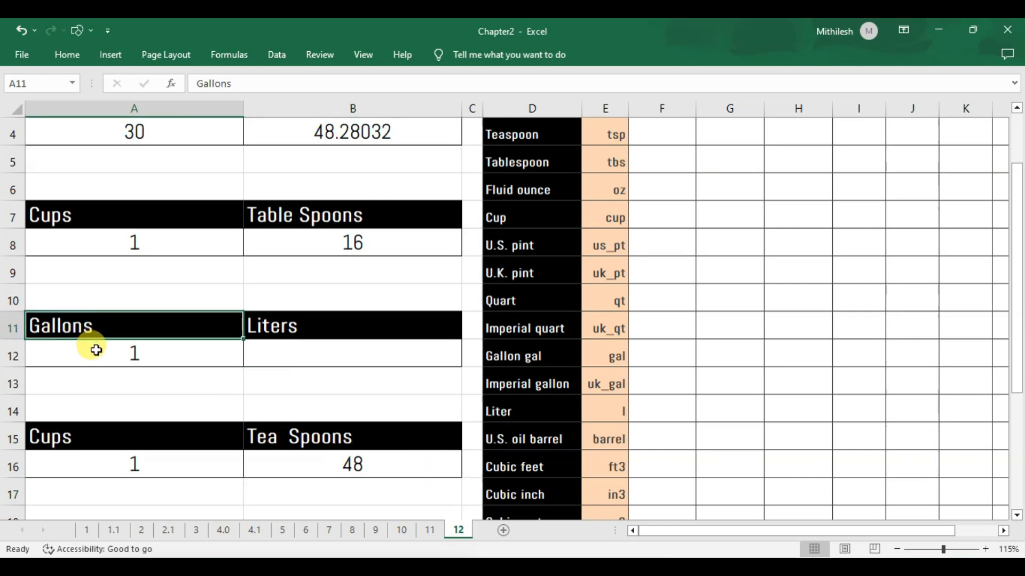
left_click(131, 354)
key("Delete")
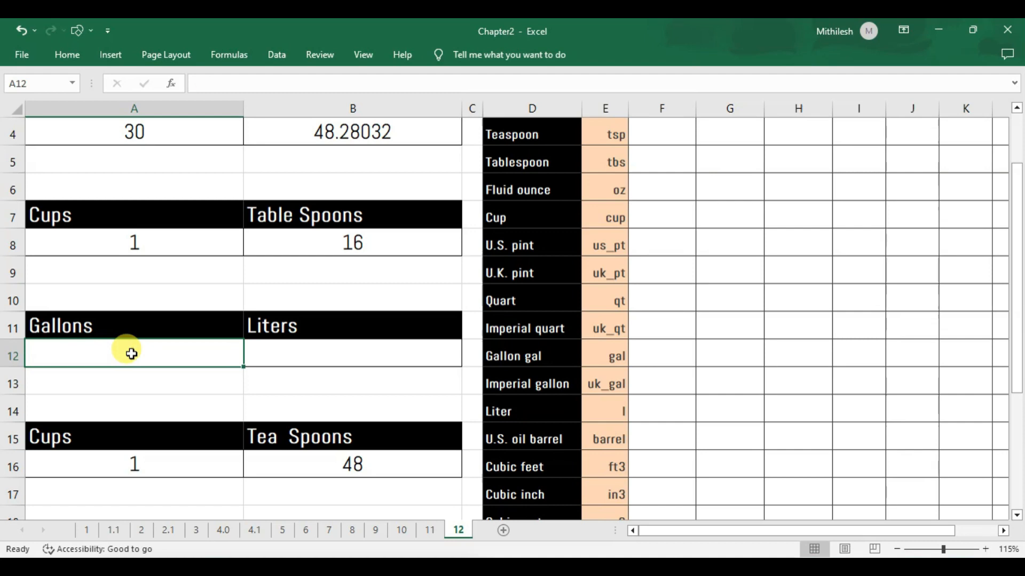
type("1")
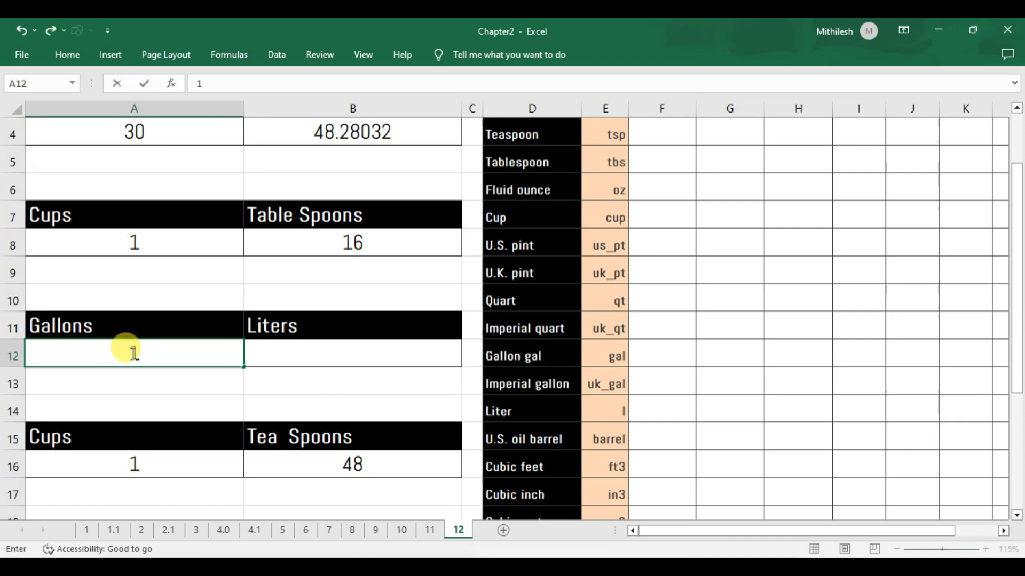
key("Return")
left_click(132, 354)
Start a CONVERT formula in B12 under Liters, using the gallons value in A12 as the number.
left_click(275, 358)
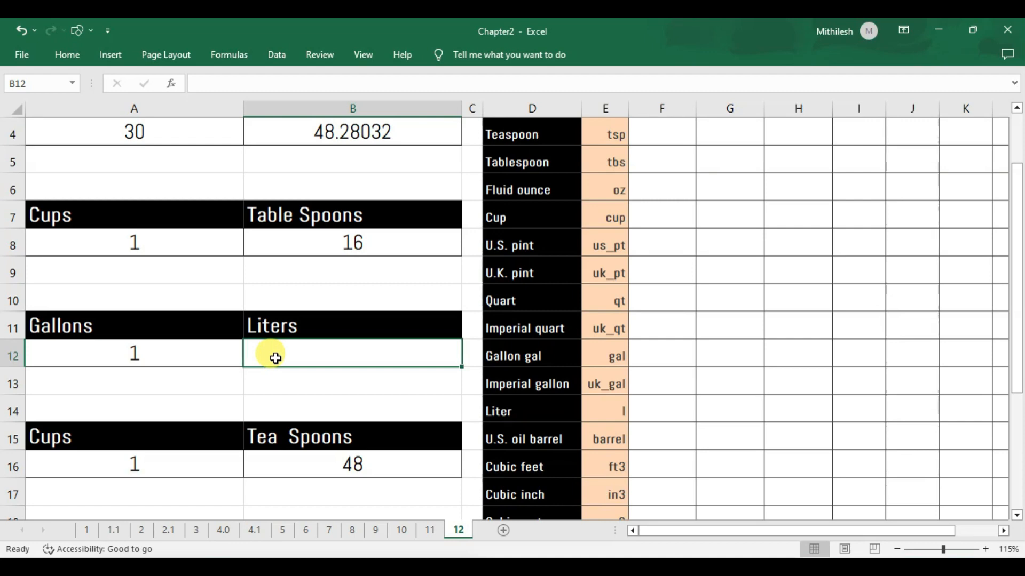
type("=")
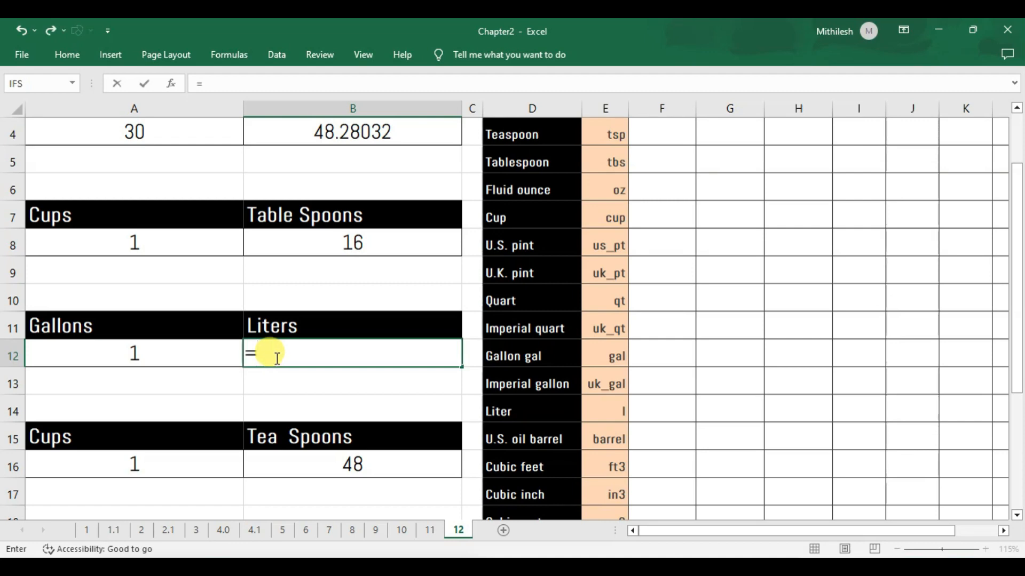
type("convert")
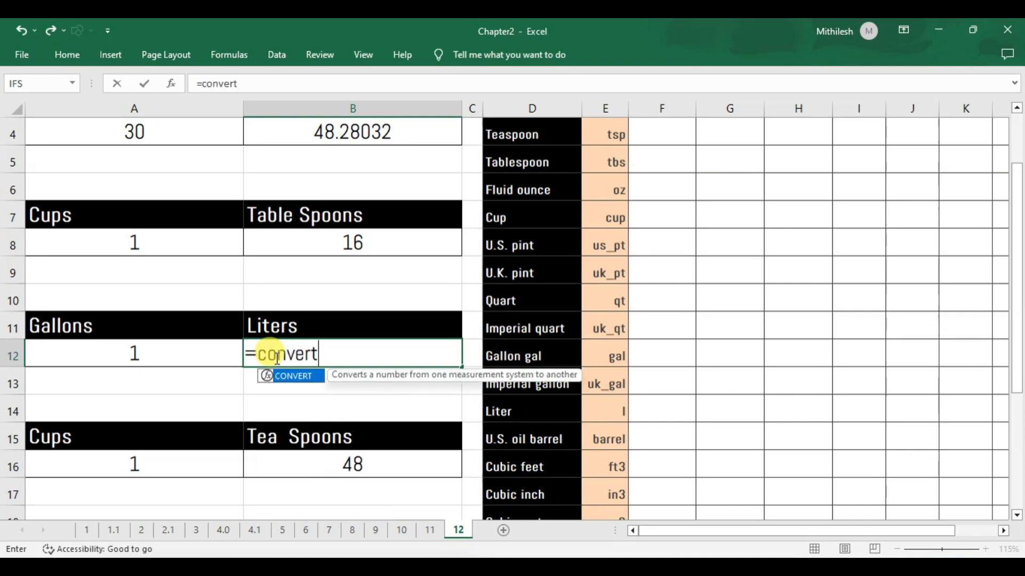
key("Tab")
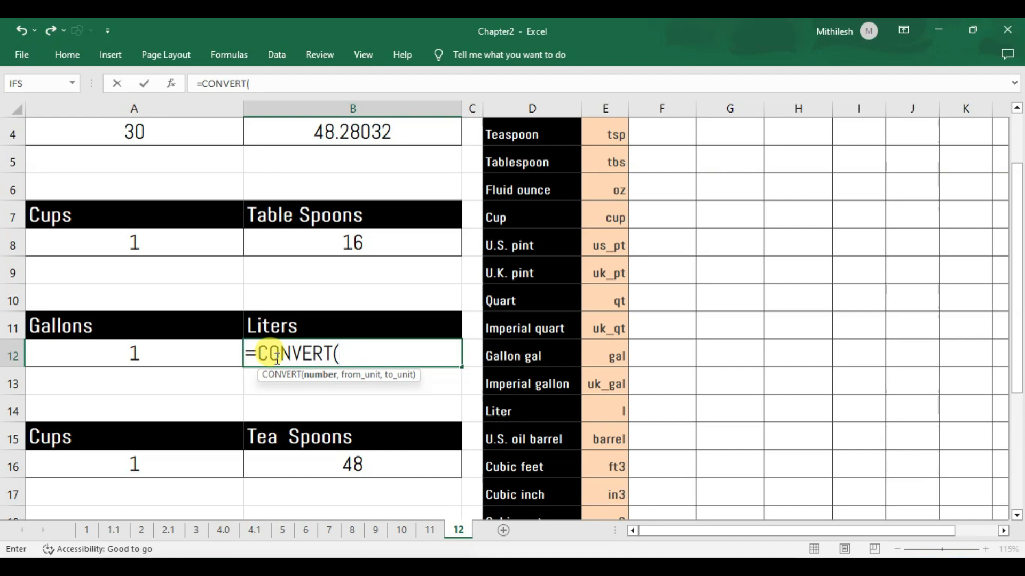
left_click(160, 353)
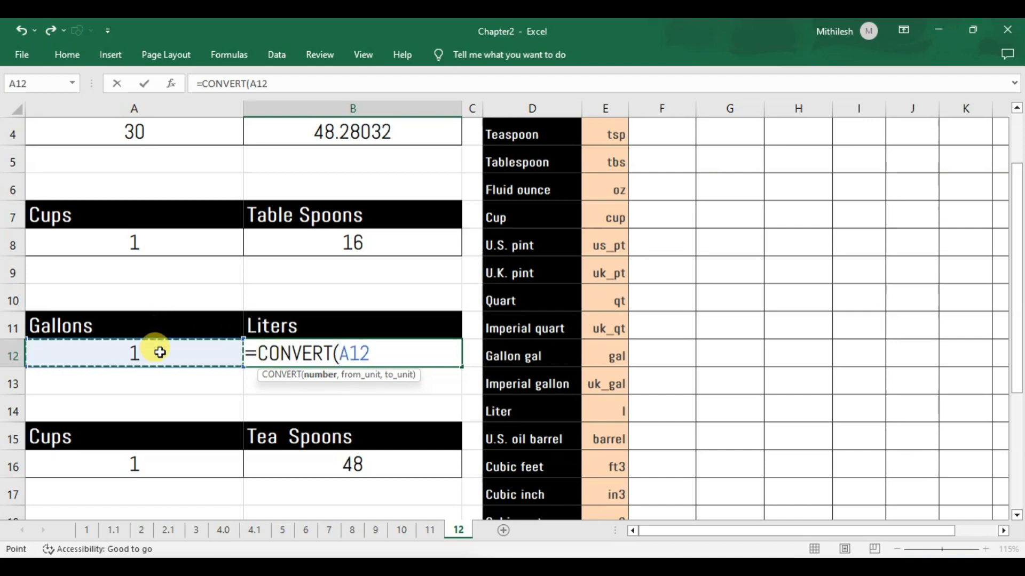
type(",")
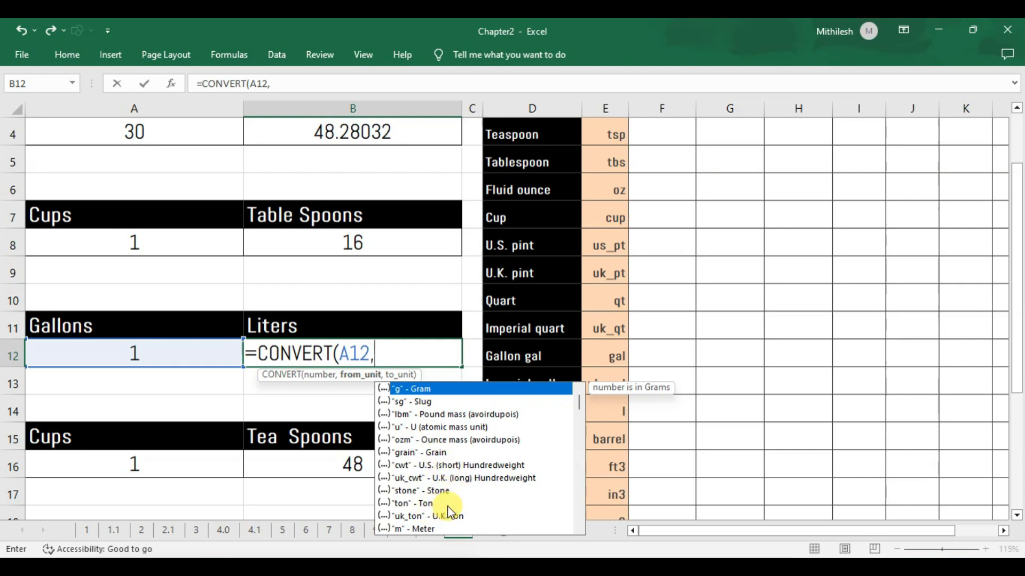
Choose "gal" (Gallon) from the unit suggestions as the source unit of the B12 formula.
scroll(448, 502, "down", 3)
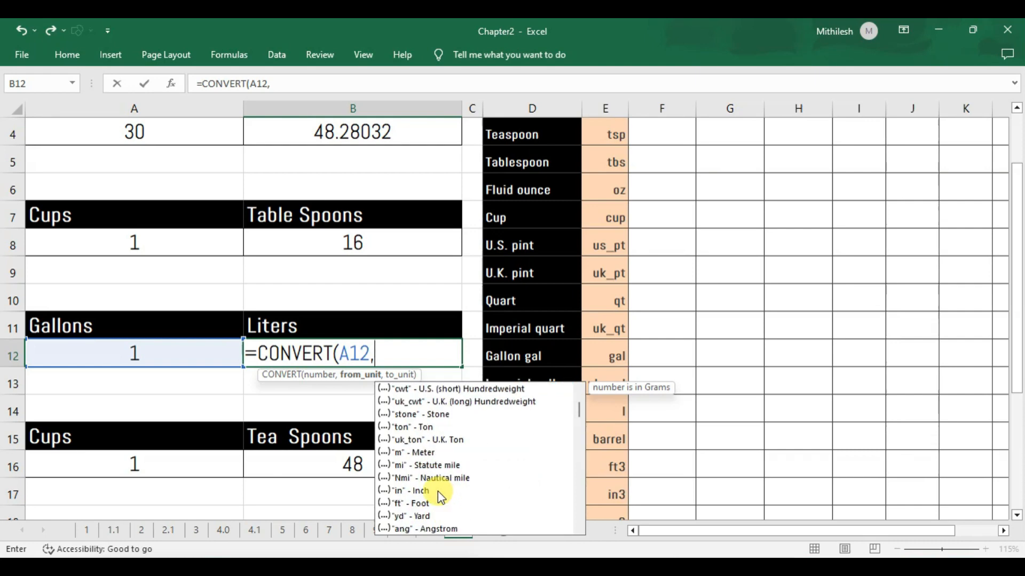
scroll(431, 494, "down", 6)
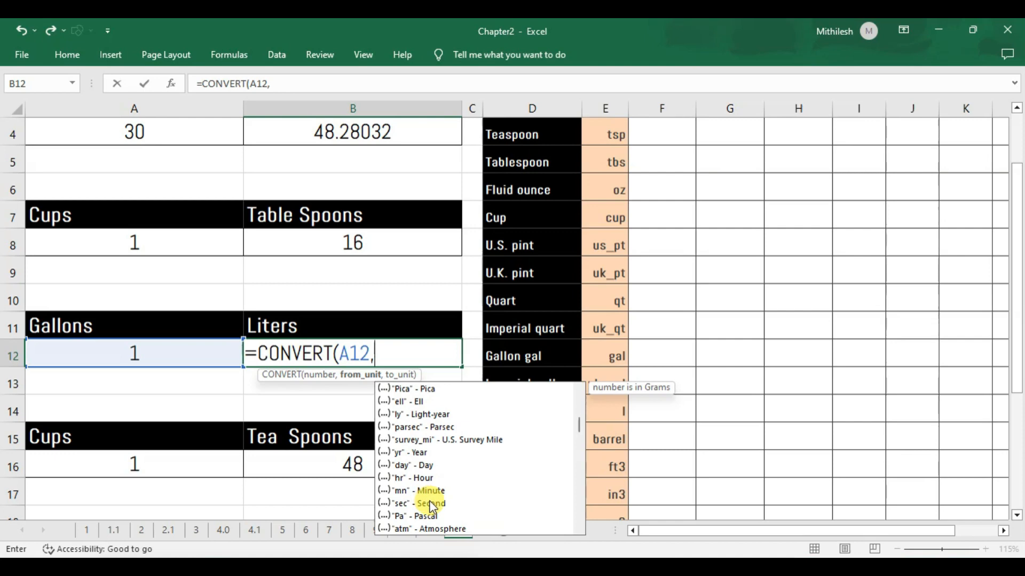
scroll(430, 501, "down", 2)
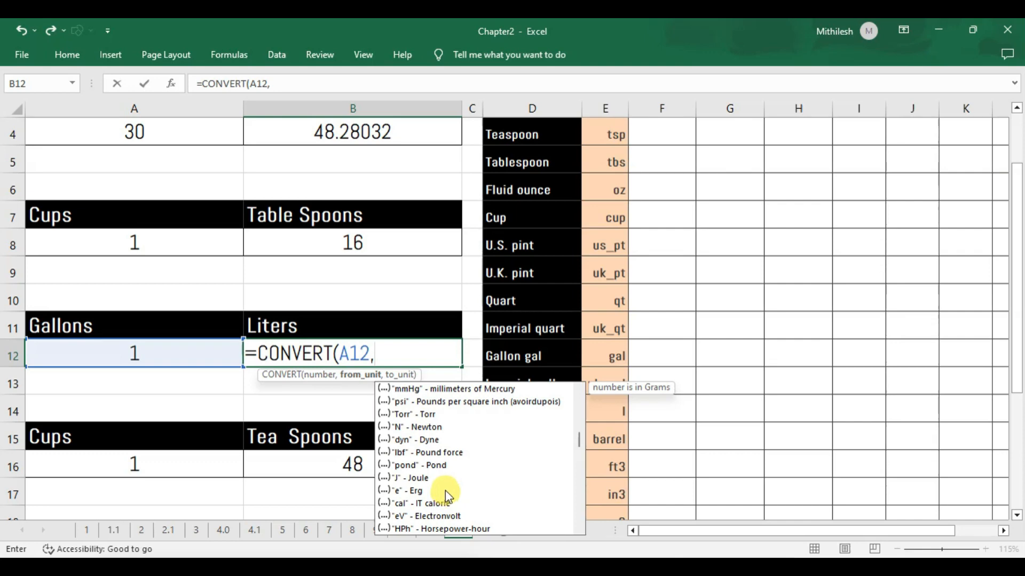
scroll(445, 482, "down", 1)
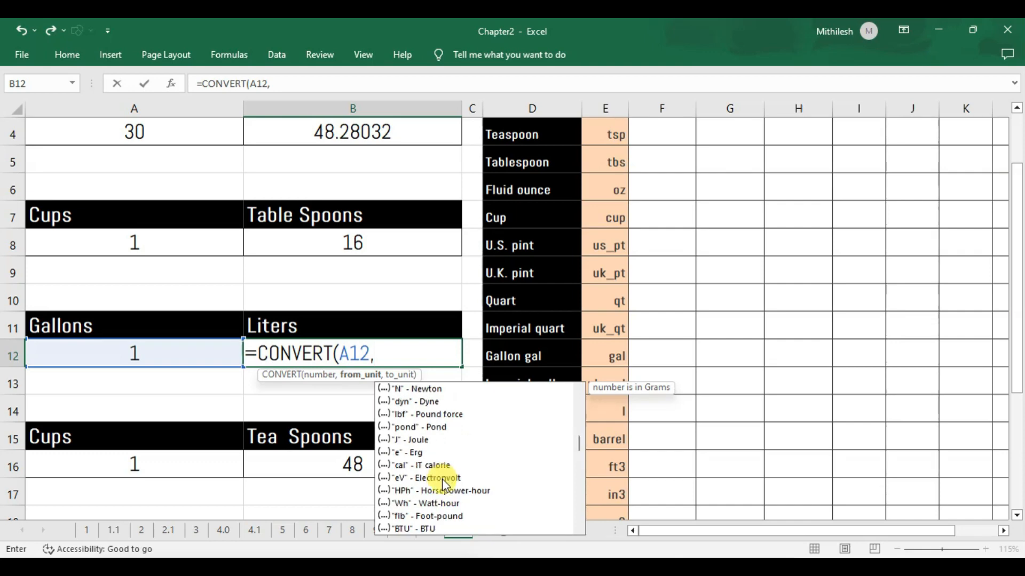
scroll(443, 485, "down", 1)
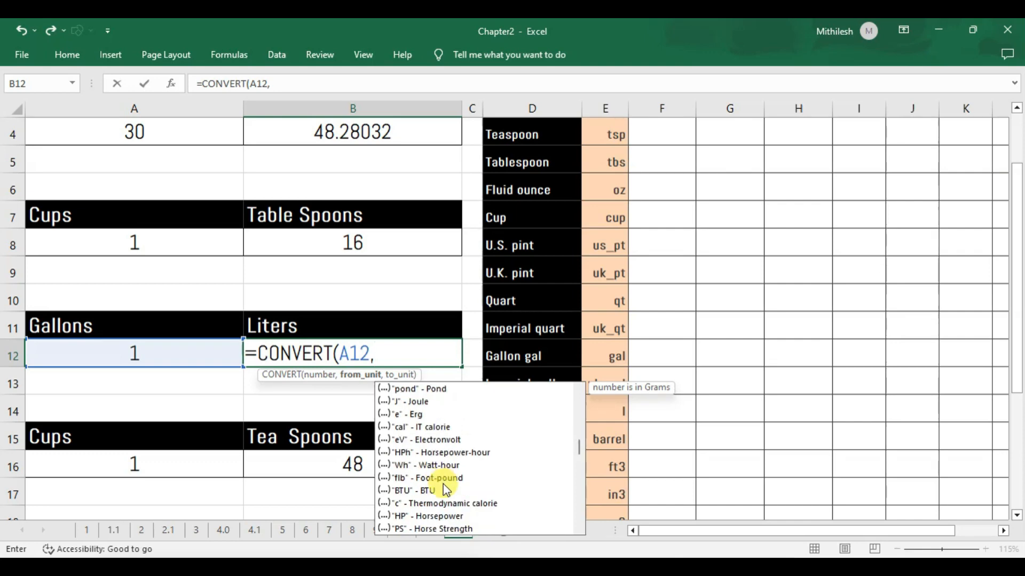
scroll(446, 490, "down", 1)
scroll(447, 492, "down", 2)
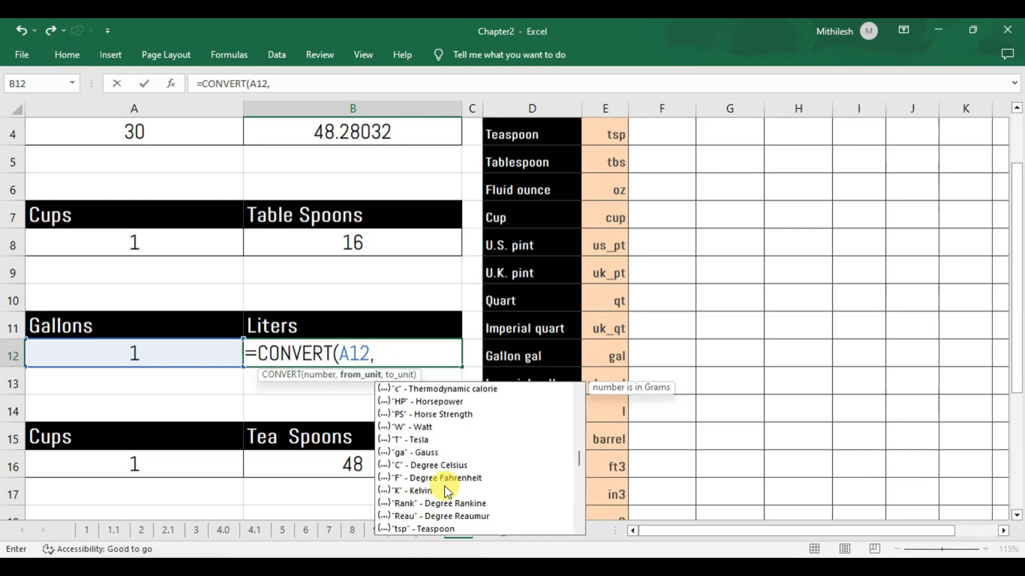
scroll(447, 491, "down", 2)
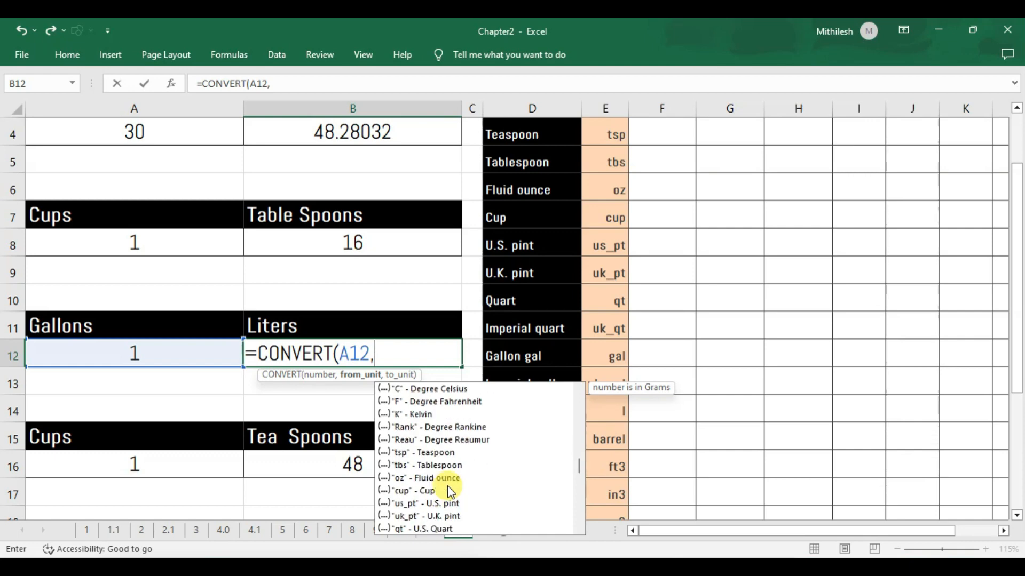
scroll(449, 491, "down", 1)
scroll(446, 494, "down", 1)
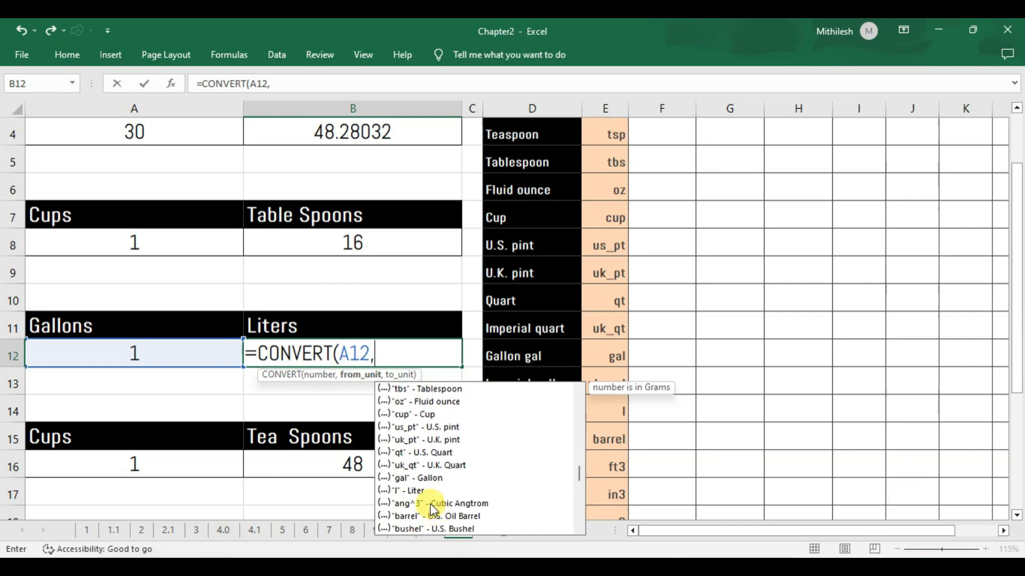
left_click(418, 478)
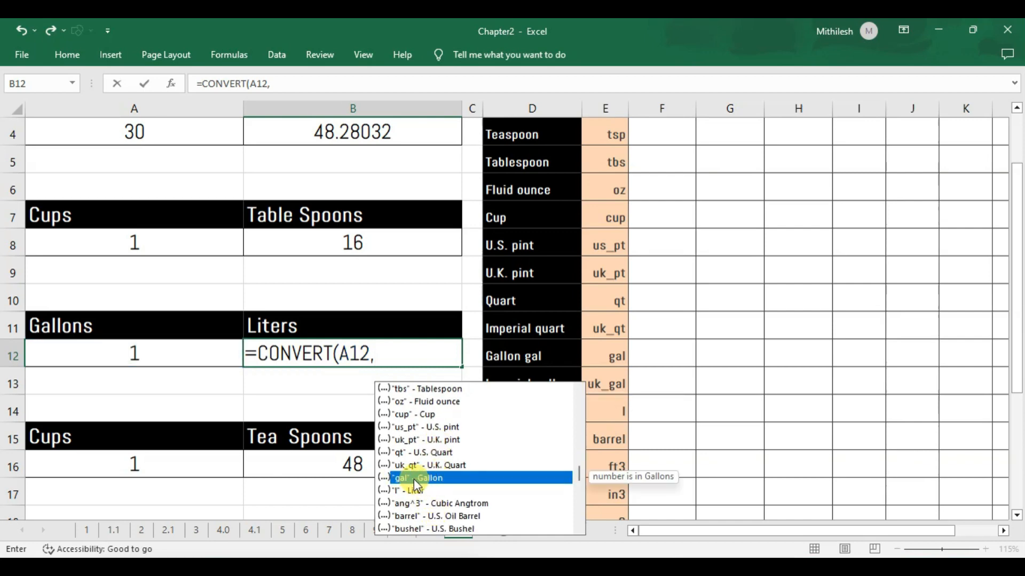
double_click(416, 479)
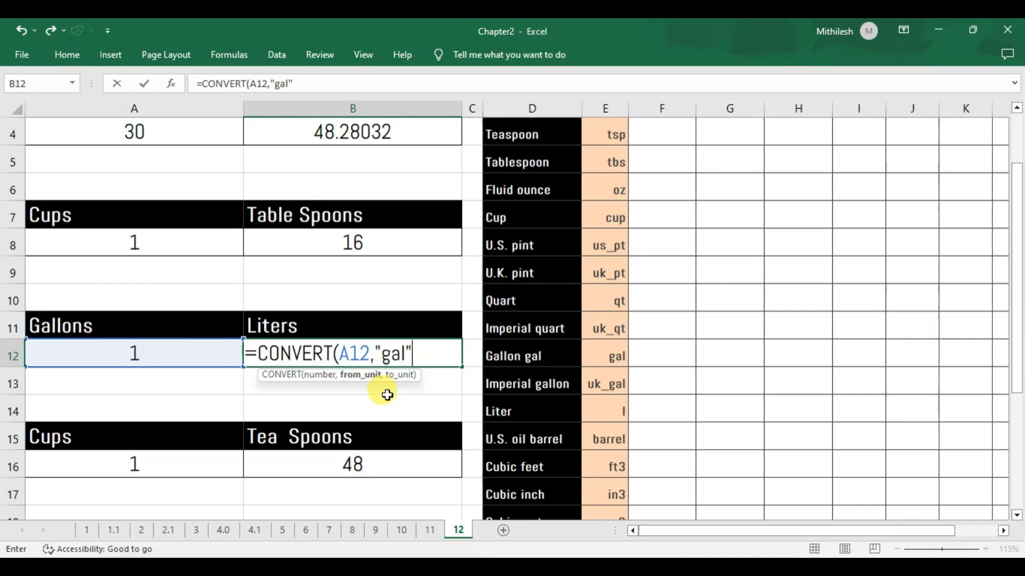
Complete the B12 formula with "l" as the target unit and enter it.
type(",")
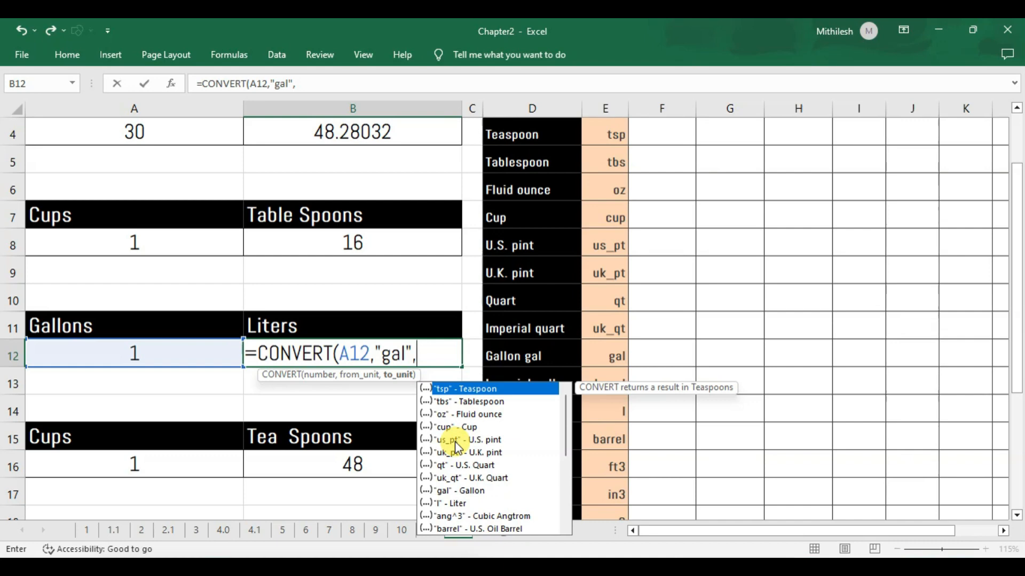
type("\"l\"")
type(")")
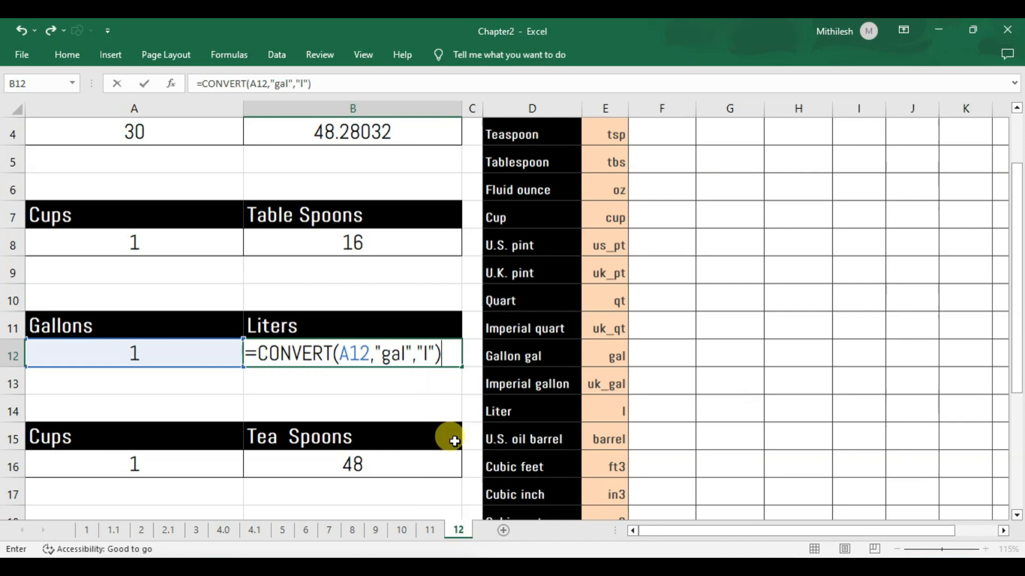
key("Return")
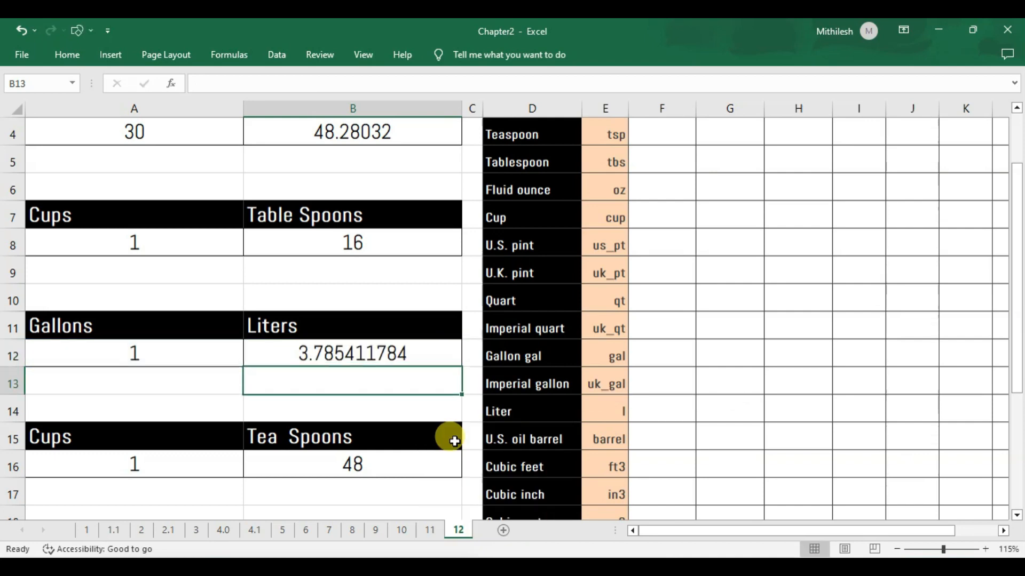
Test the liters conversion by setting the gallons value in A12 to 20 and to 2.
left_click(327, 352)
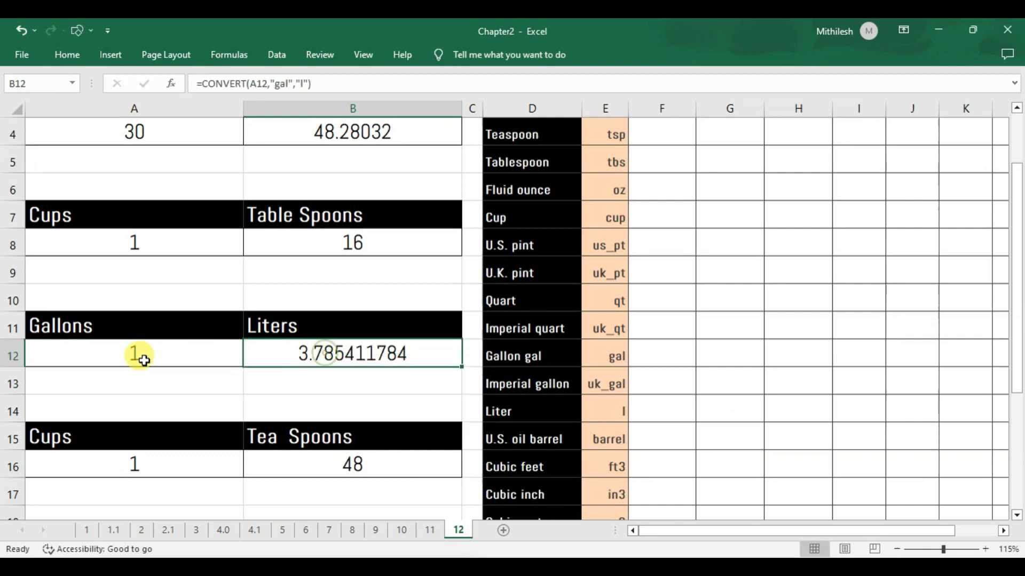
left_click(143, 361)
left_click(301, 360)
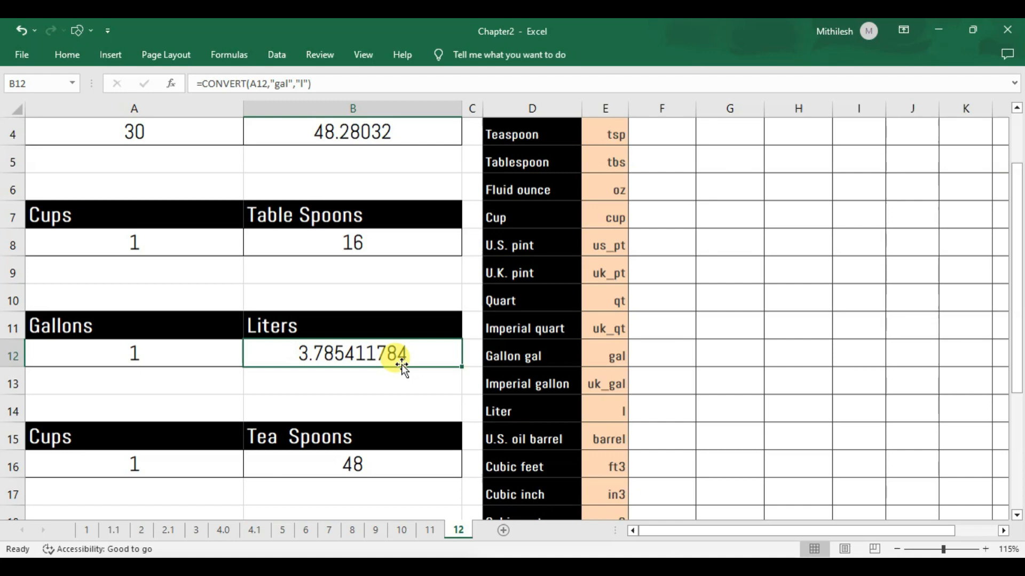
left_click(150, 355)
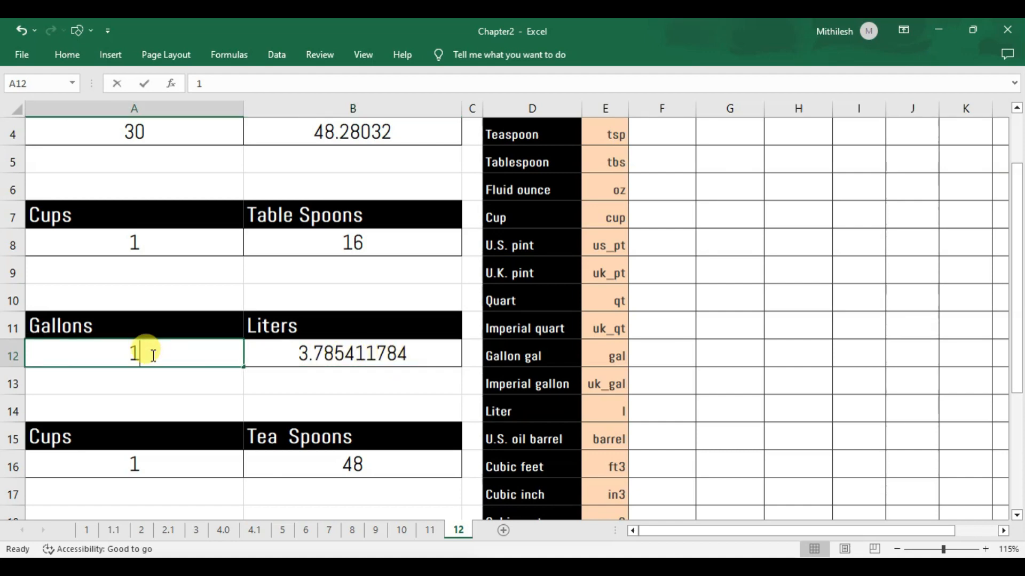
type("20")
key("Return")
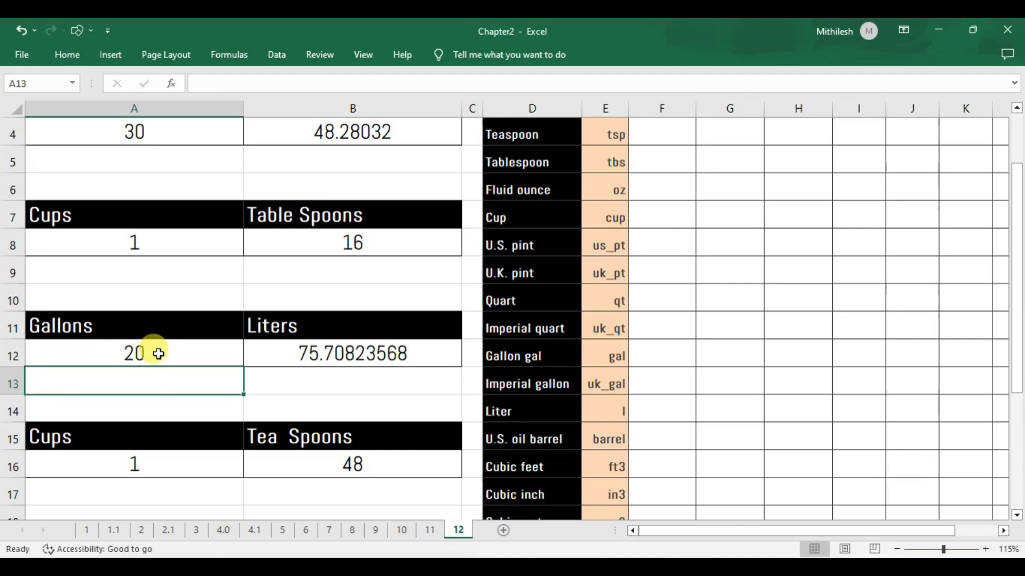
left_click(288, 352)
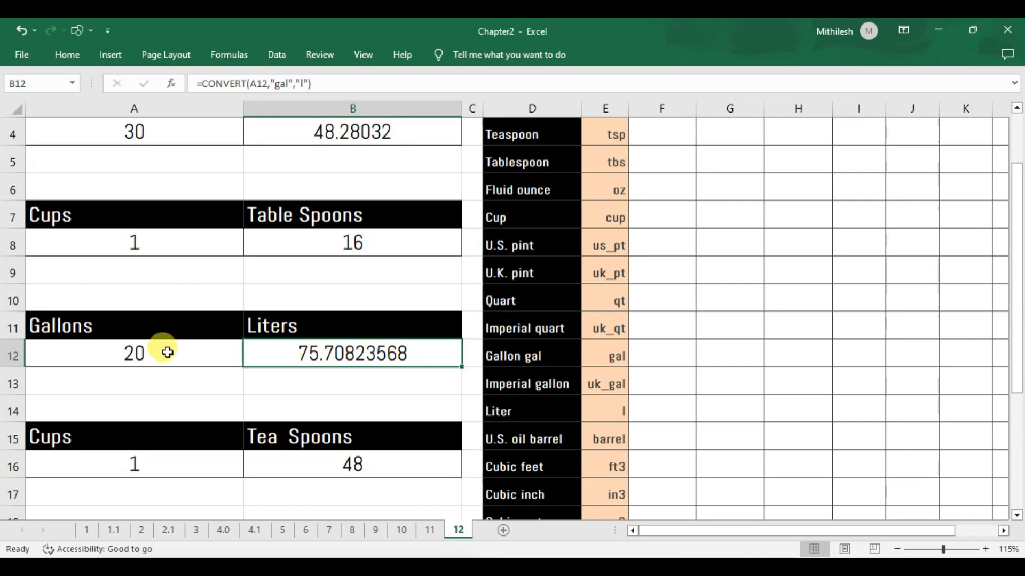
left_click(165, 354)
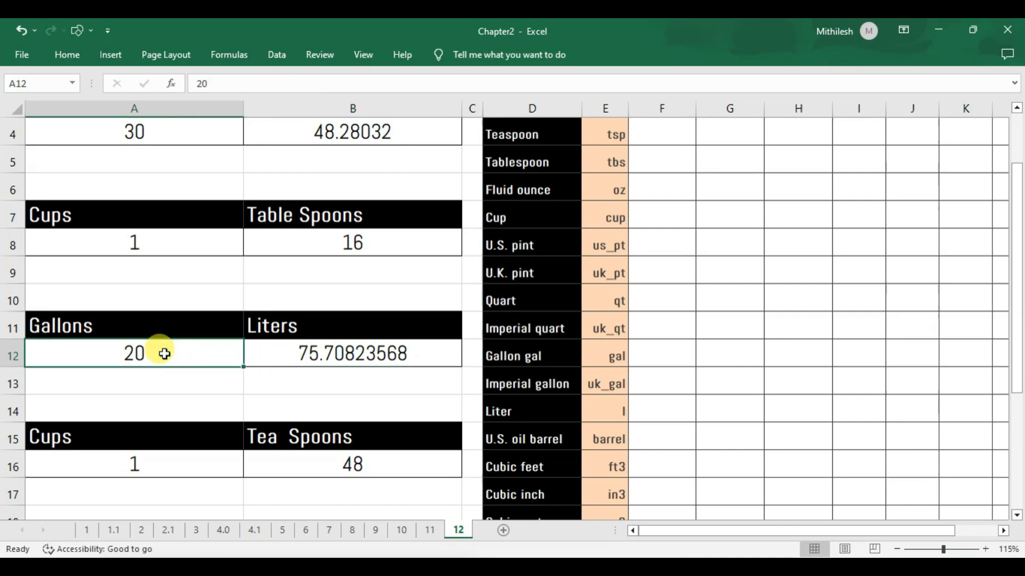
type("2")
key("Return")
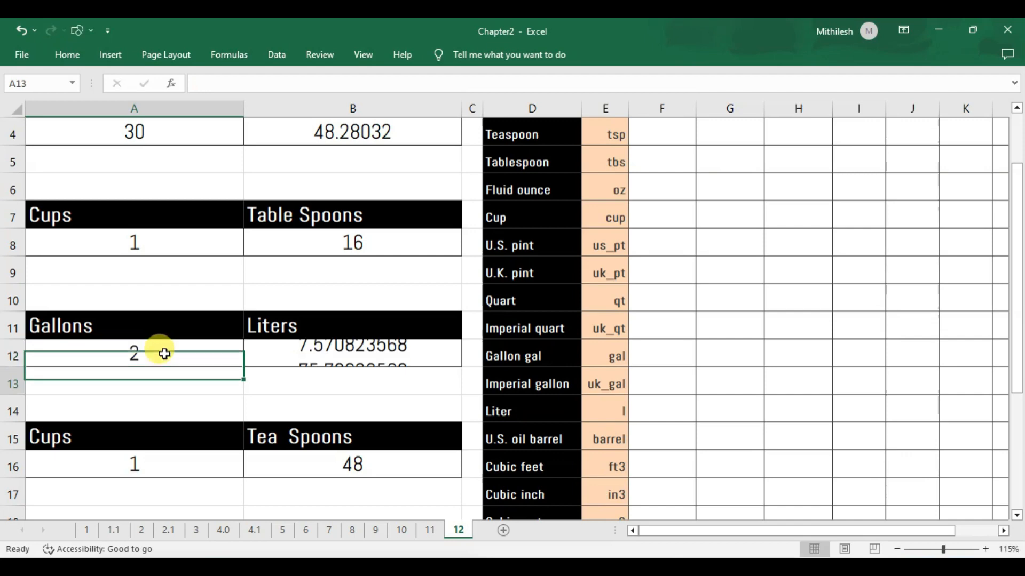
Set the gallons value in A12 to 6.
left_click(164, 354)
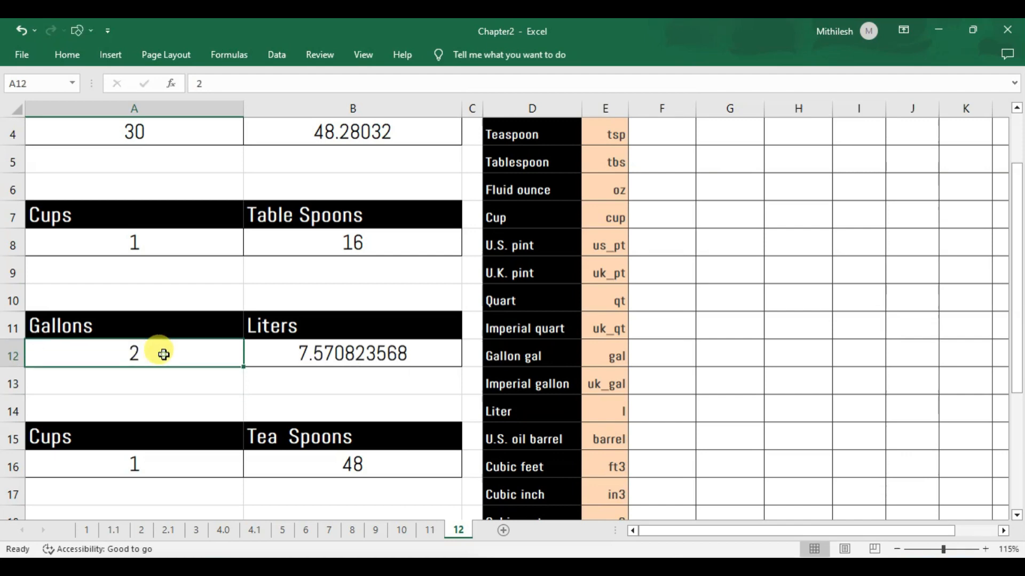
type("6")
key("Return")
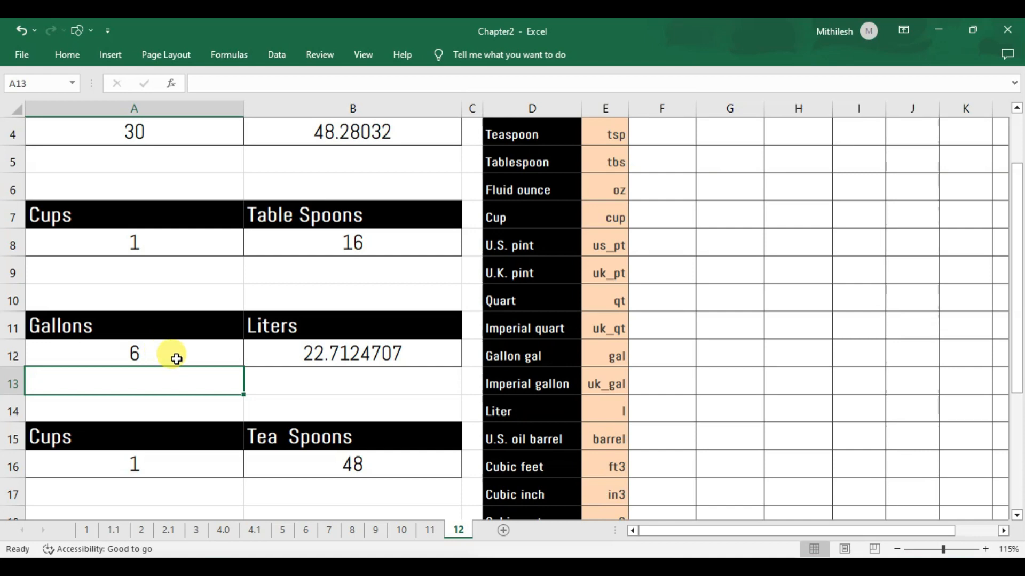
Enter the heading "Inches" in cell A27, below the Gallon to Cups table.
scroll(176, 359, "up", 1)
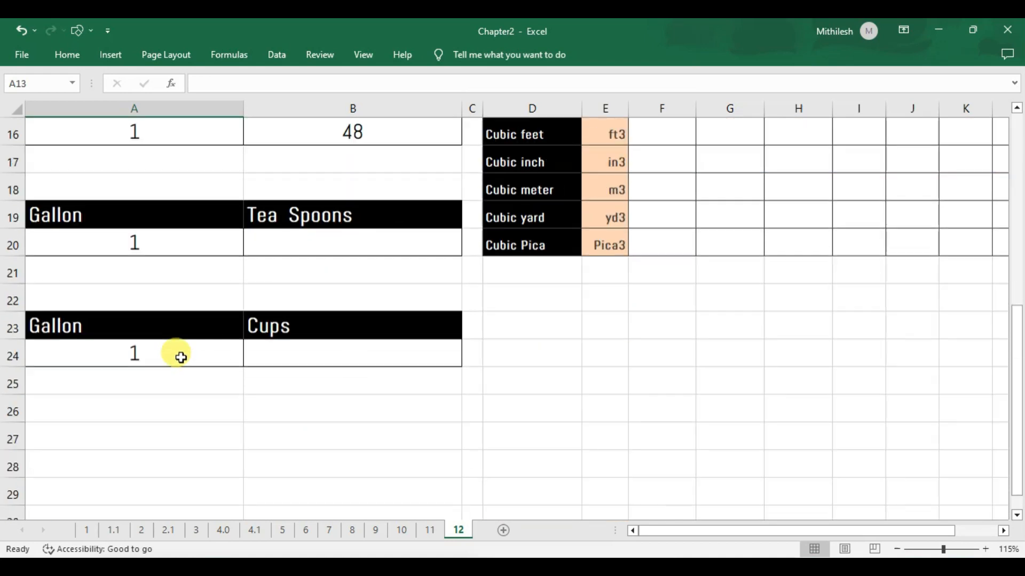
scroll(177, 359, "down", 5)
scroll(206, 385, "down", 1)
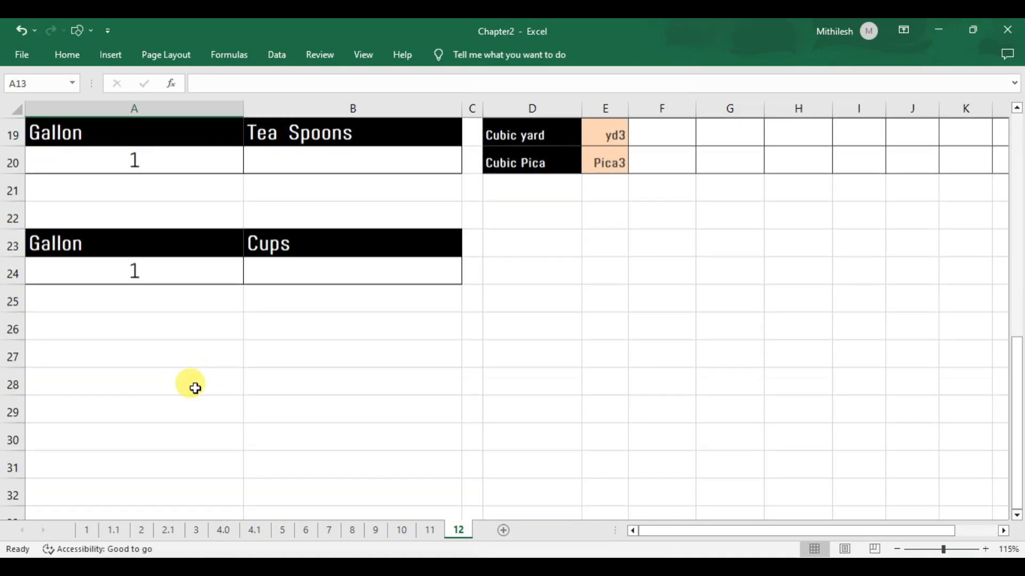
left_click(127, 360)
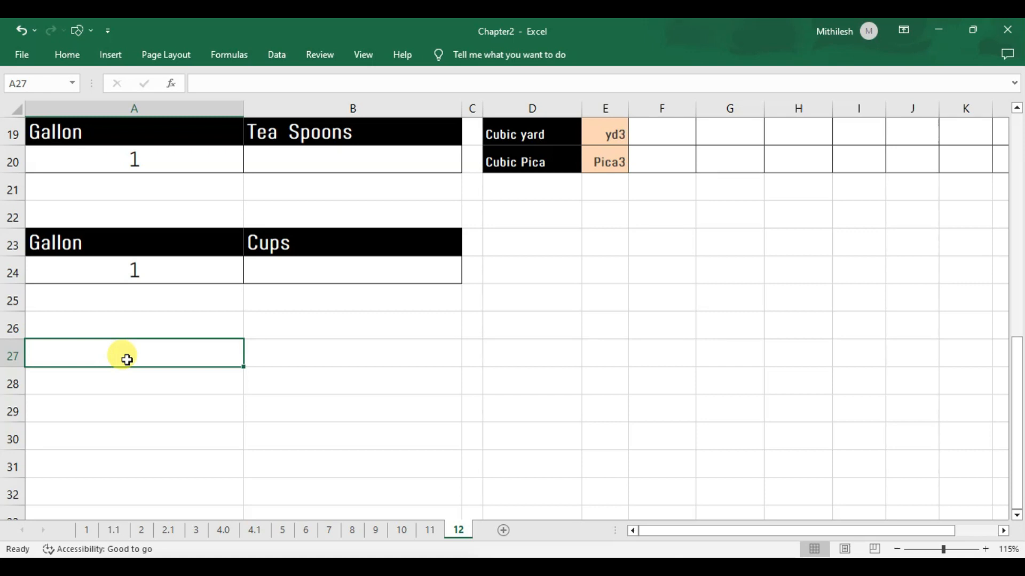
type("Inch")
key("Tab")
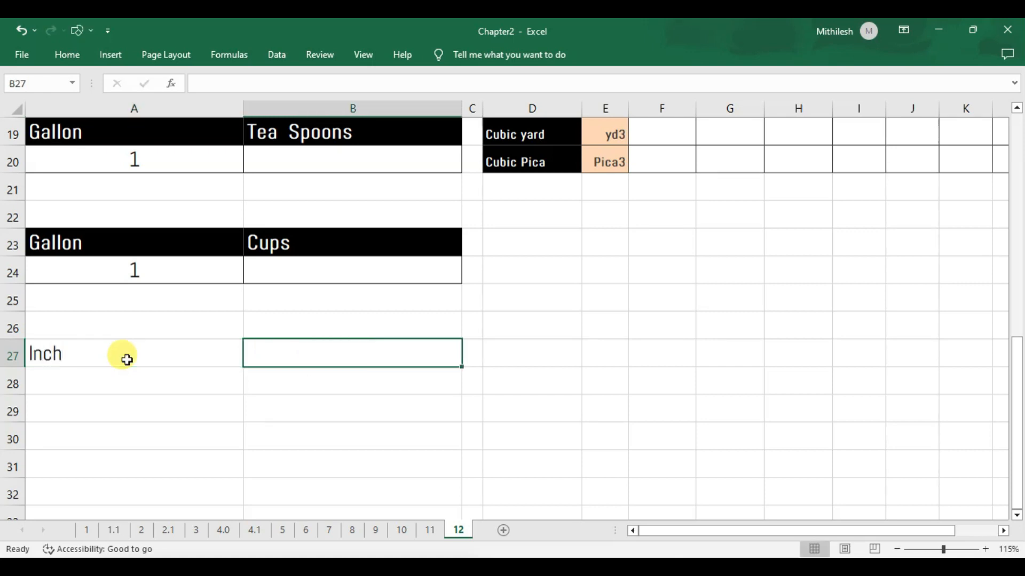
left_click(127, 360)
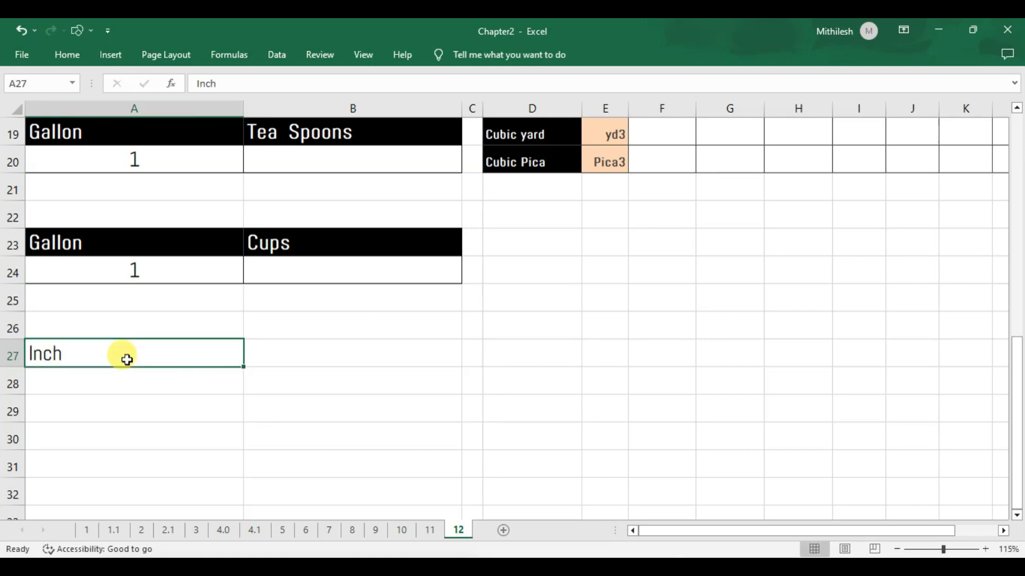
double_click(127, 360)
type("es")
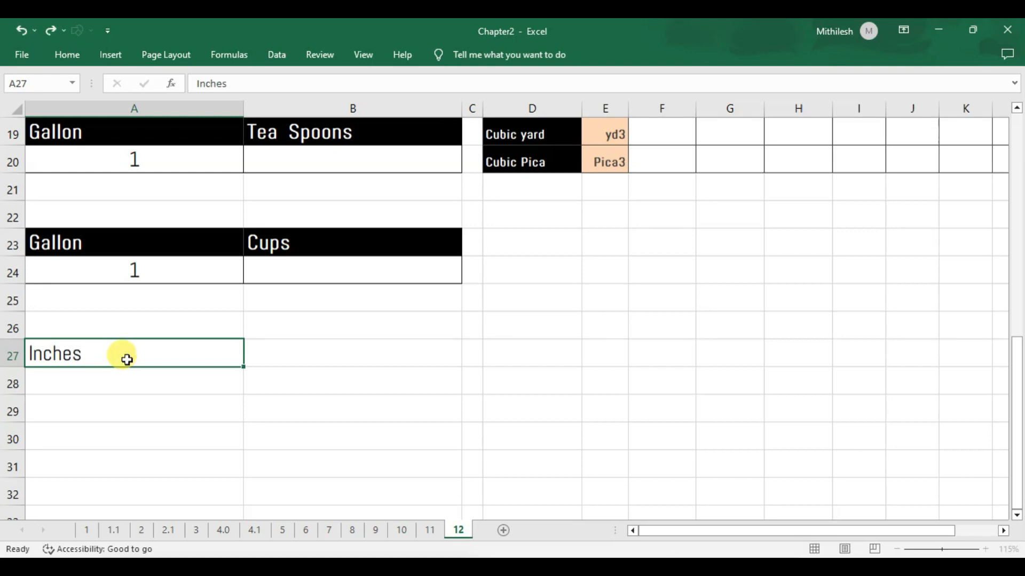
Enter the heading "Centimeter" in cell B27, correcting its spelling.
key("Tab")
type("C")
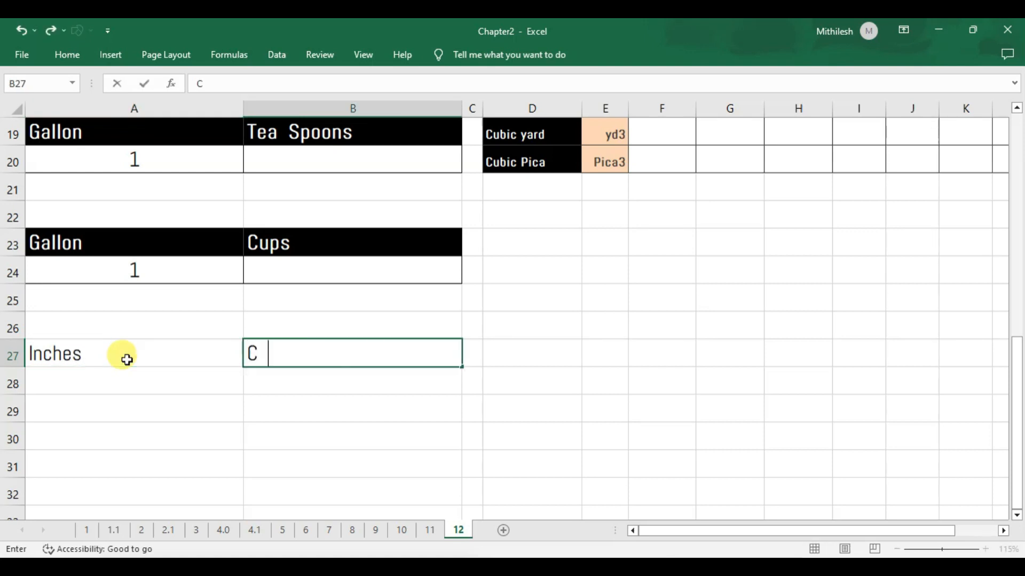
type("entemeter")
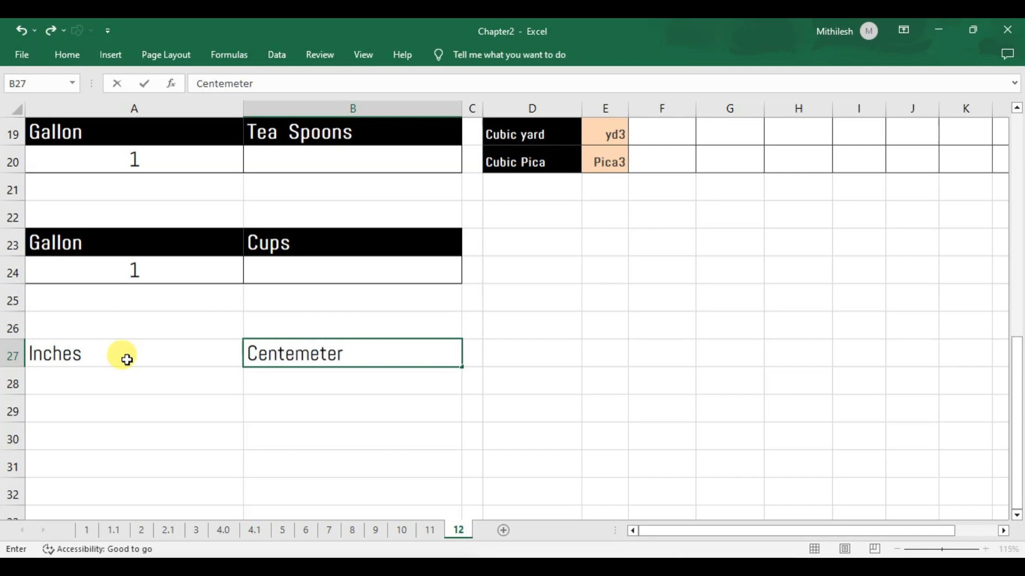
key("Return")
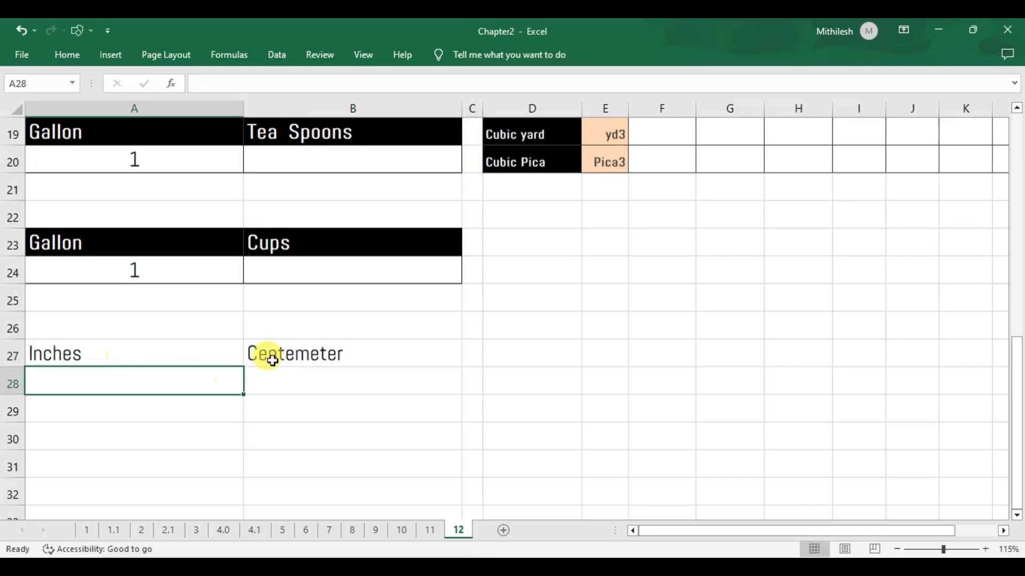
left_click(291, 353)
double_click(298, 353)
key("BackSpace")
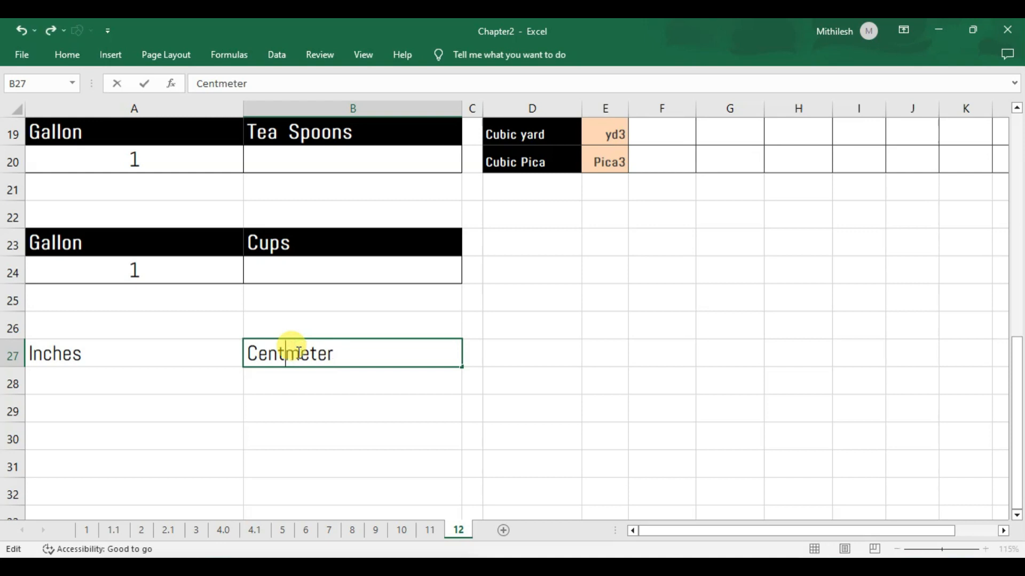
type("i")
key("Return")
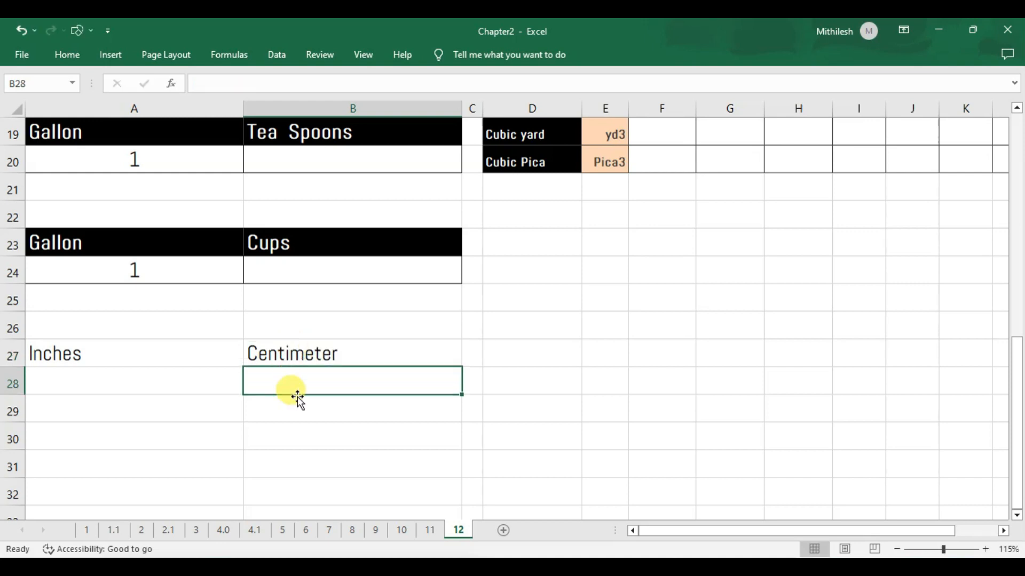
Enter 52 as the inches value in A28.
left_click(158, 387)
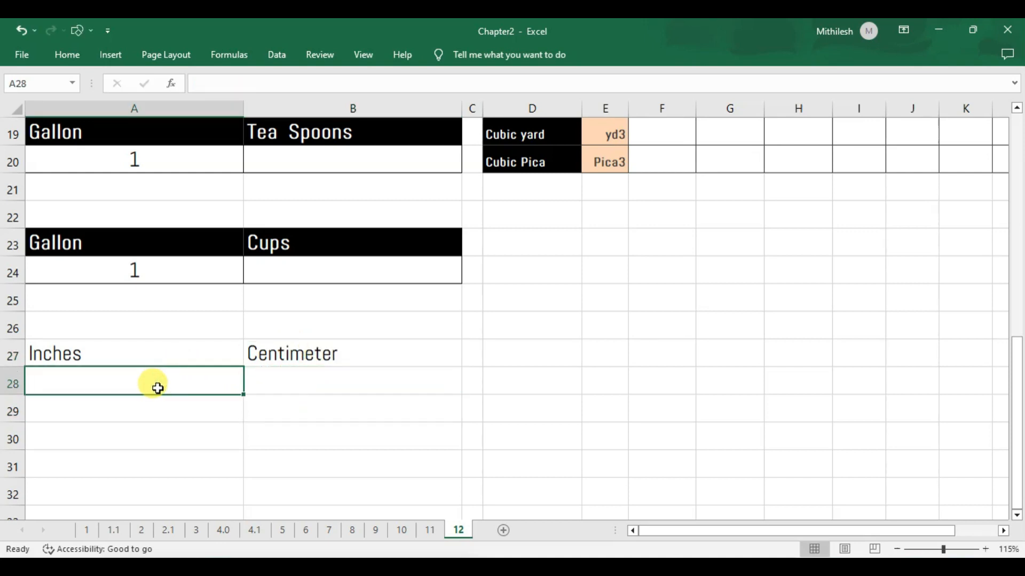
type("5")
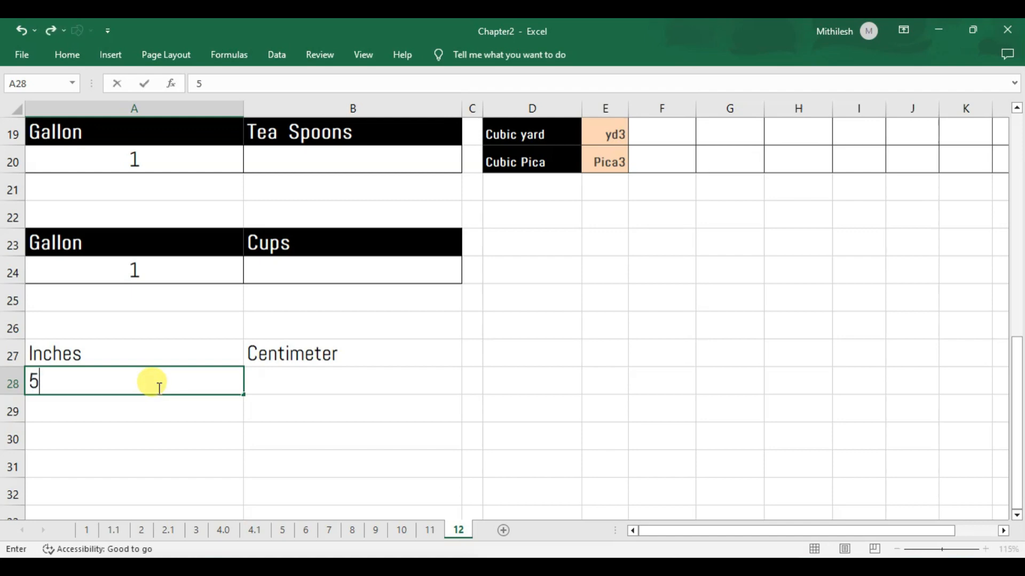
type("2")
key("ctrl+Return")
key("Right")
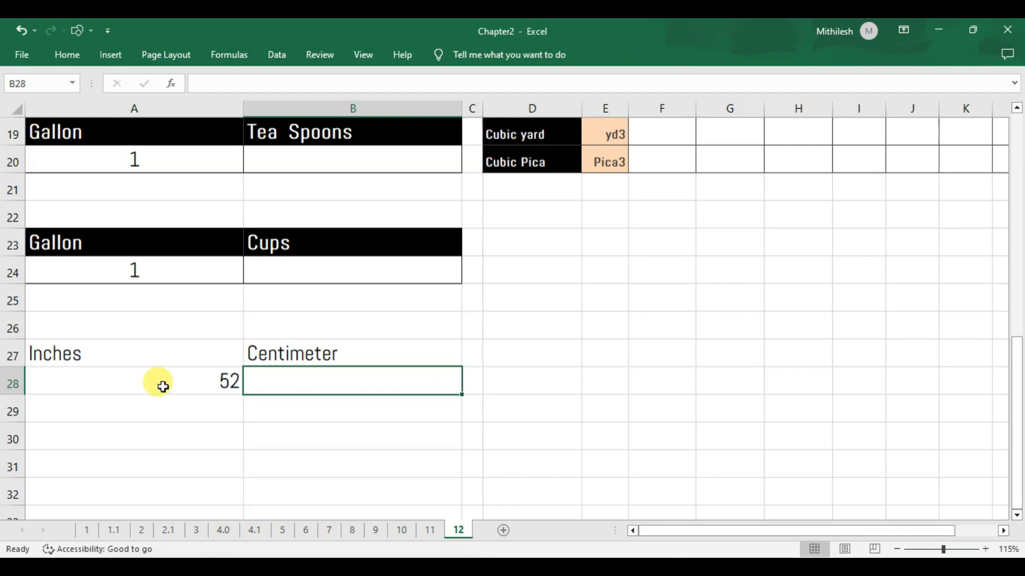
Enter a CONVERT formula in B28 that converts A28 from "in" to "cm".
left_click(229, 382)
left_click(290, 382)
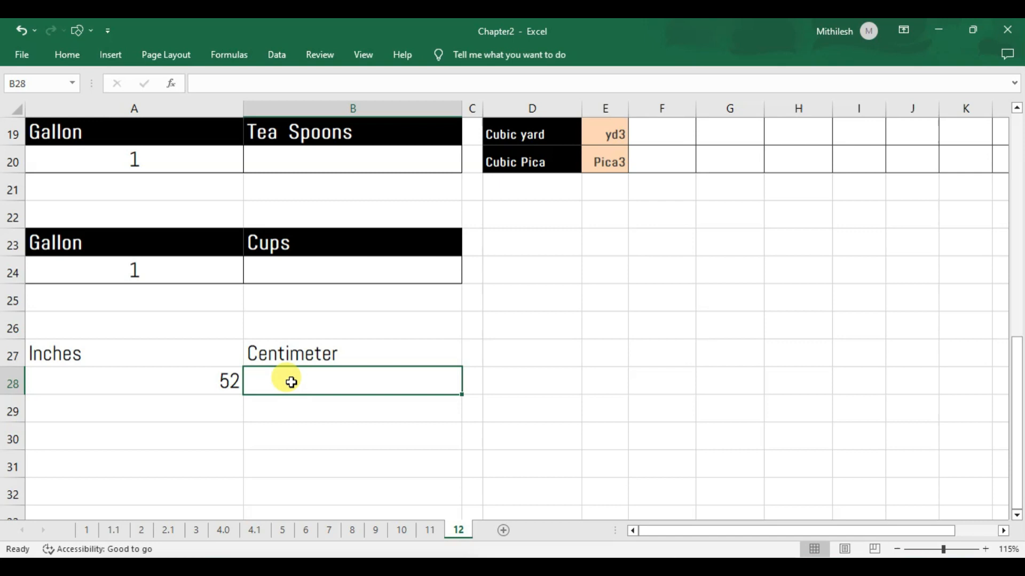
type("=")
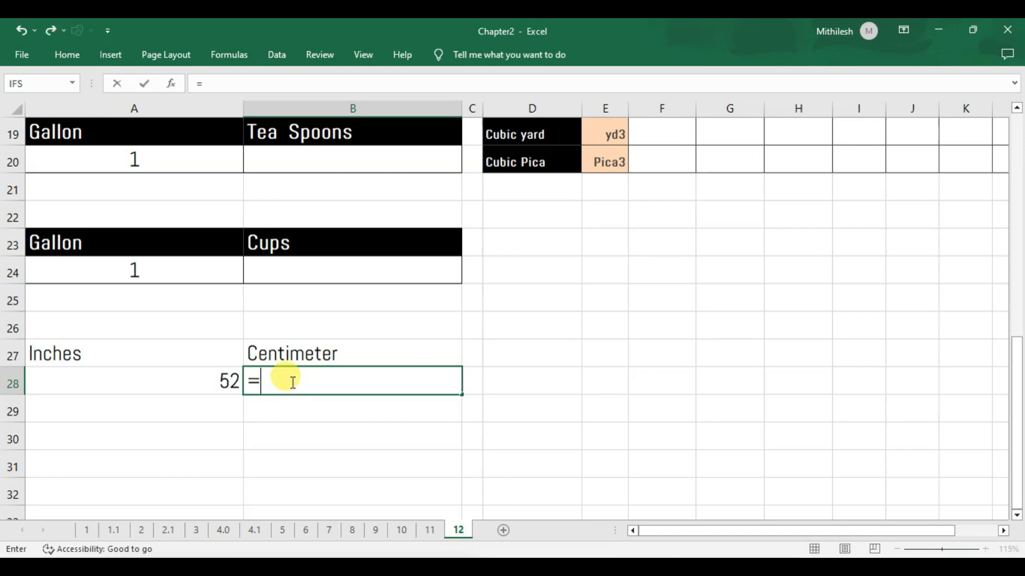
type("convert")
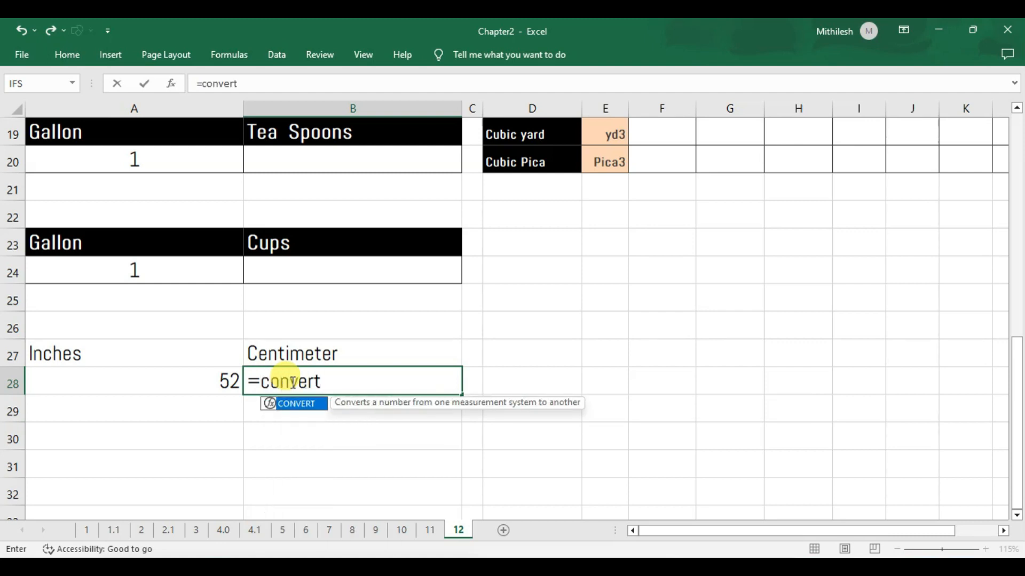
key("Tab")
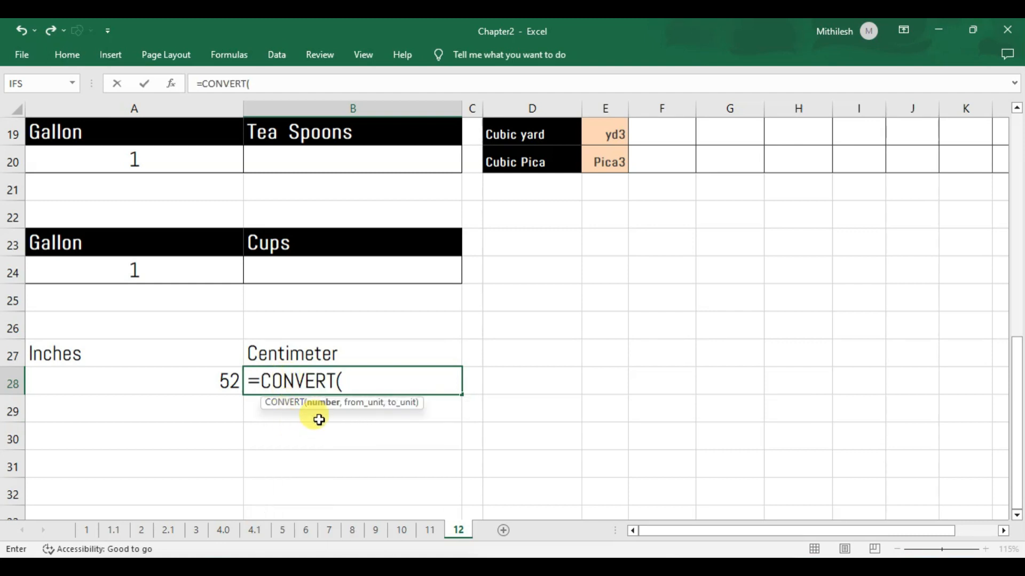
left_click(221, 383)
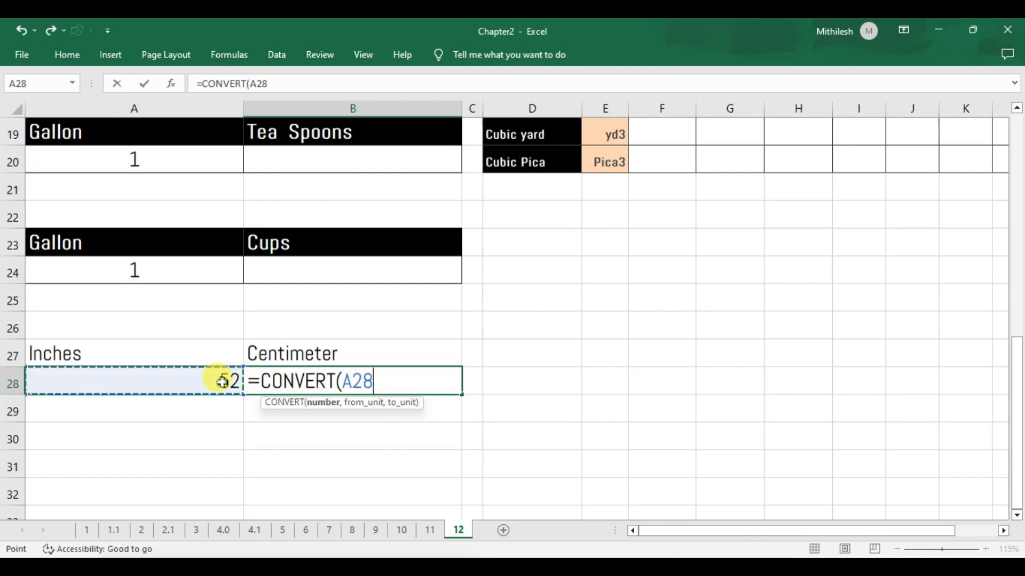
type(",")
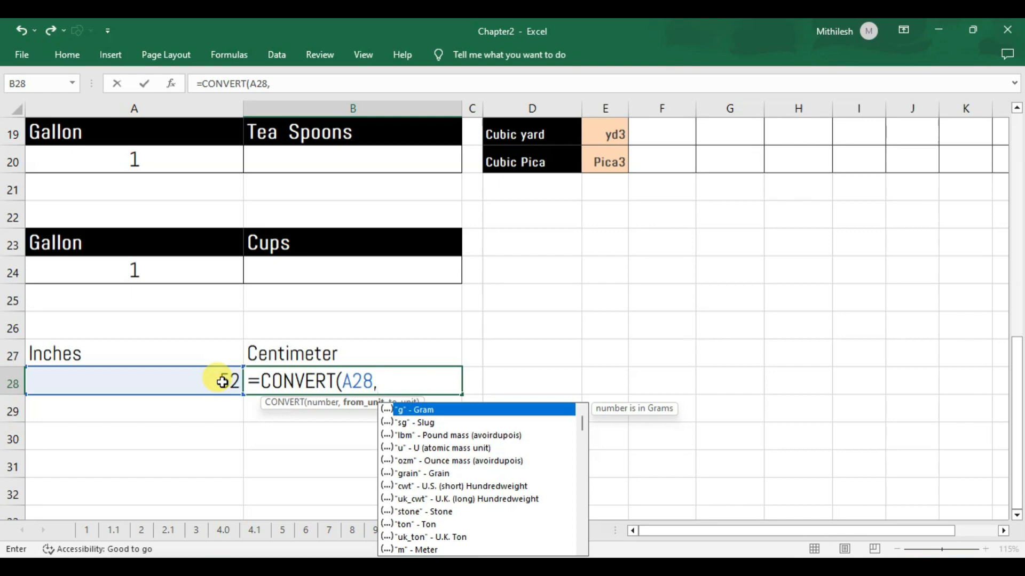
type("\"in\",")
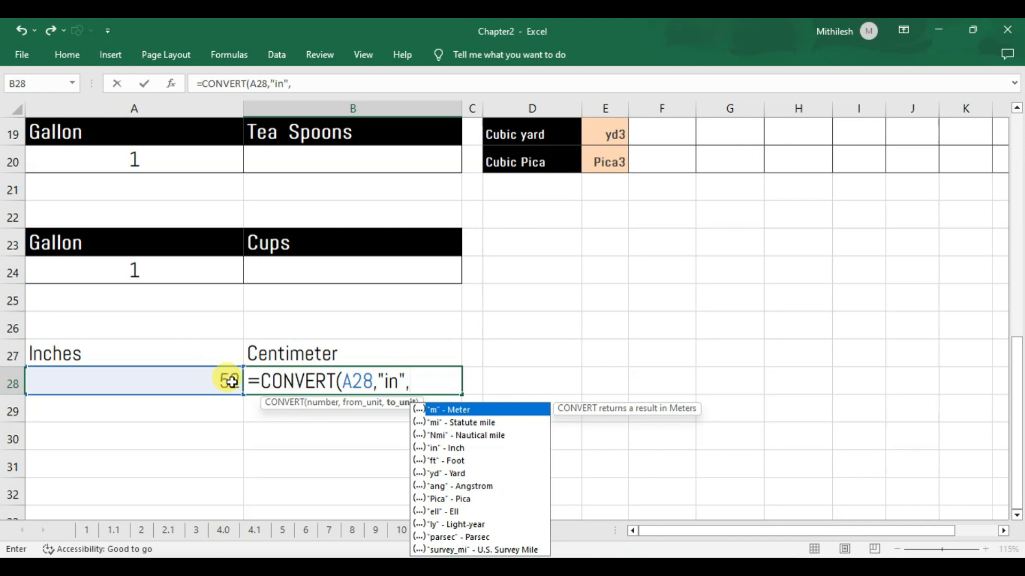
type("\"cm\")")
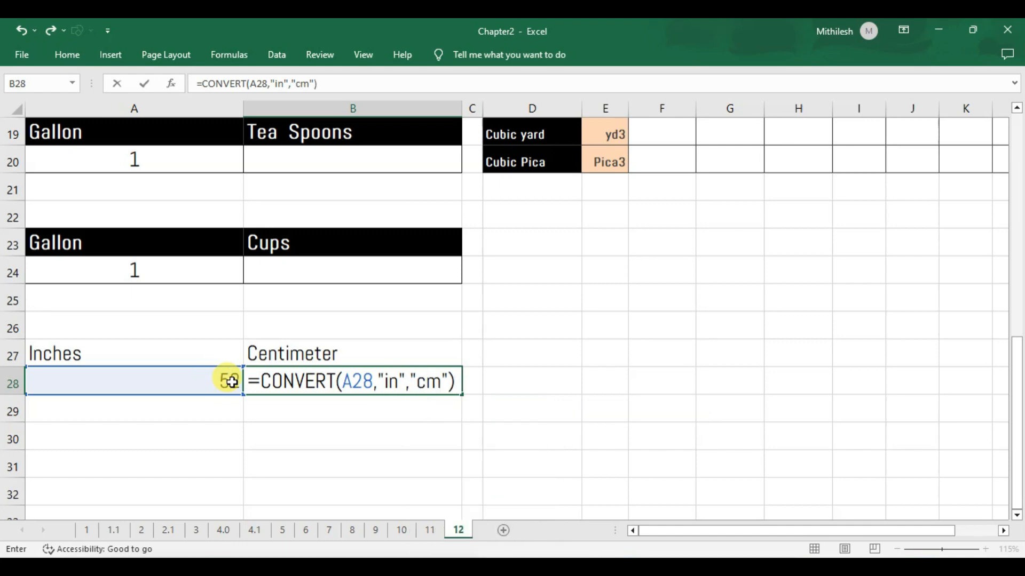
key("Return")
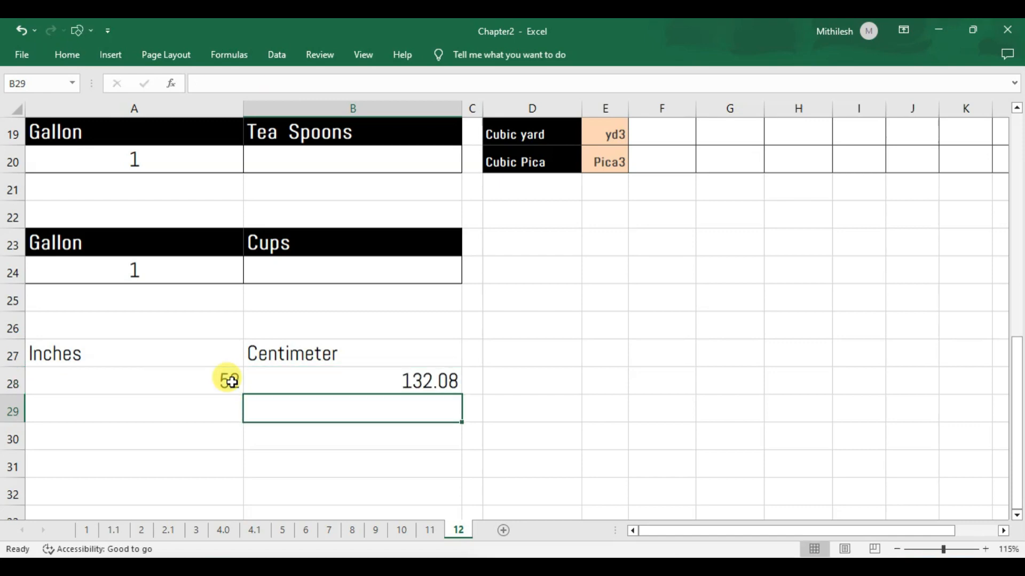
Set the inches value in A28 to 1 and check the converted result in B28.
left_click(361, 381)
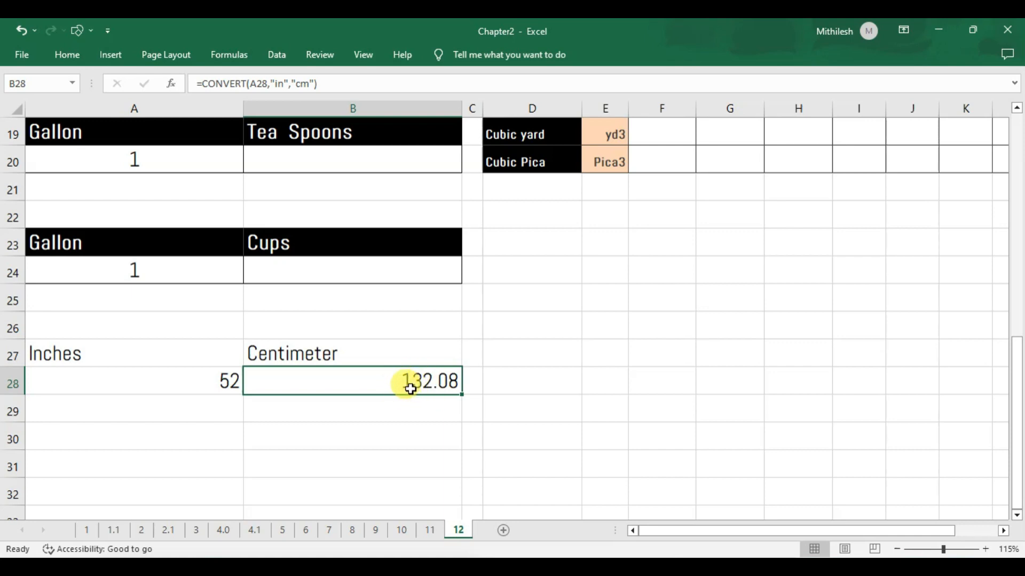
left_click(201, 379)
type("1")
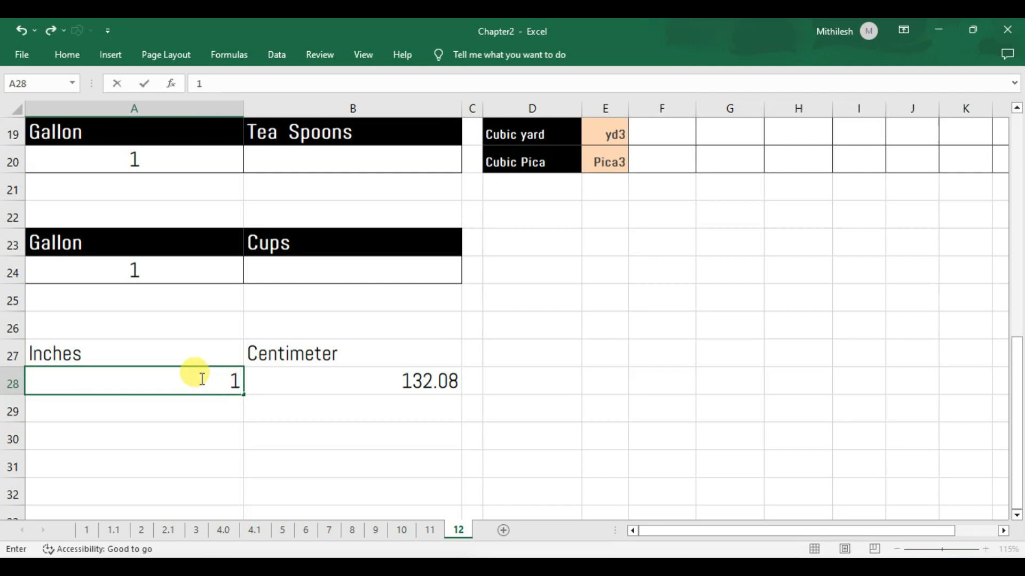
key("Return")
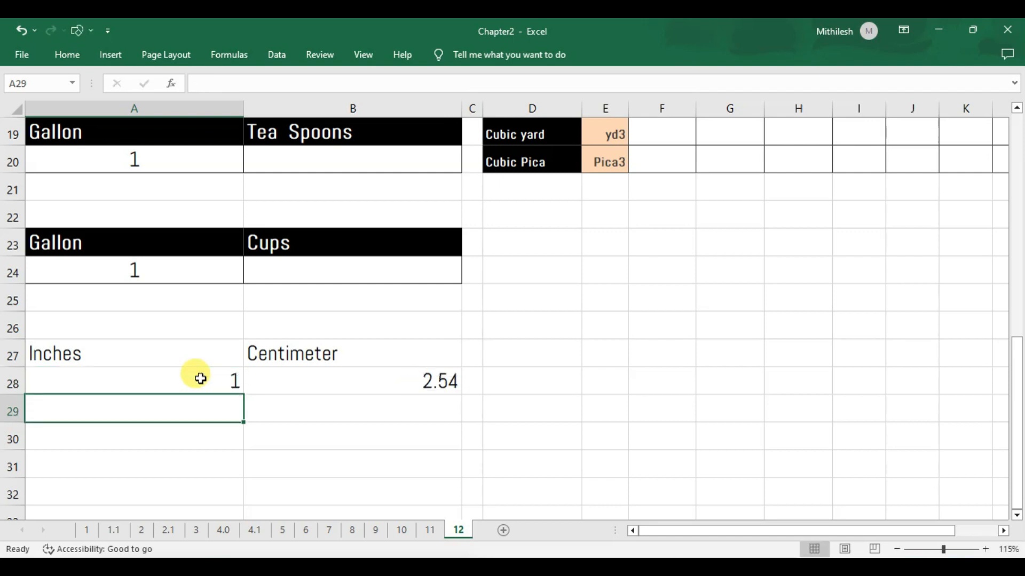
left_click(411, 382)
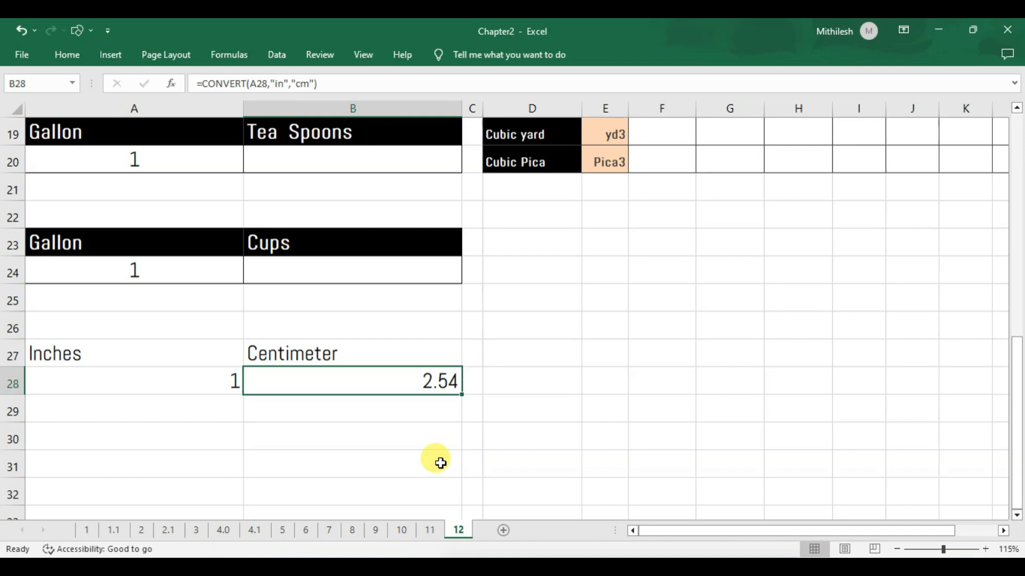
Start another conversion table with the headings "Feets" in A30 and "Kilometer" in B30.
left_click(142, 441)
type("Feets")
key("Tab")
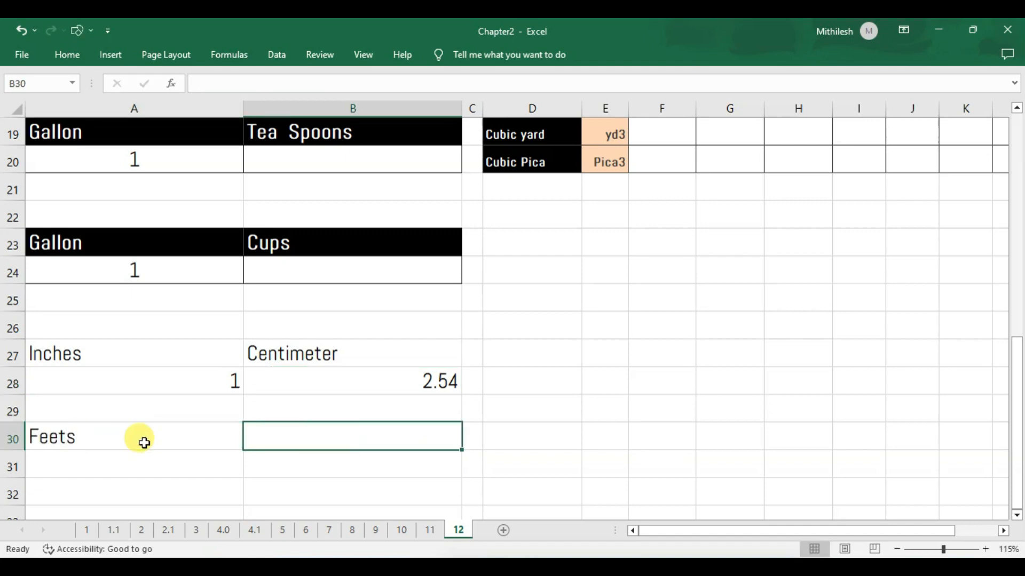
type("I")
key("BackSpace")
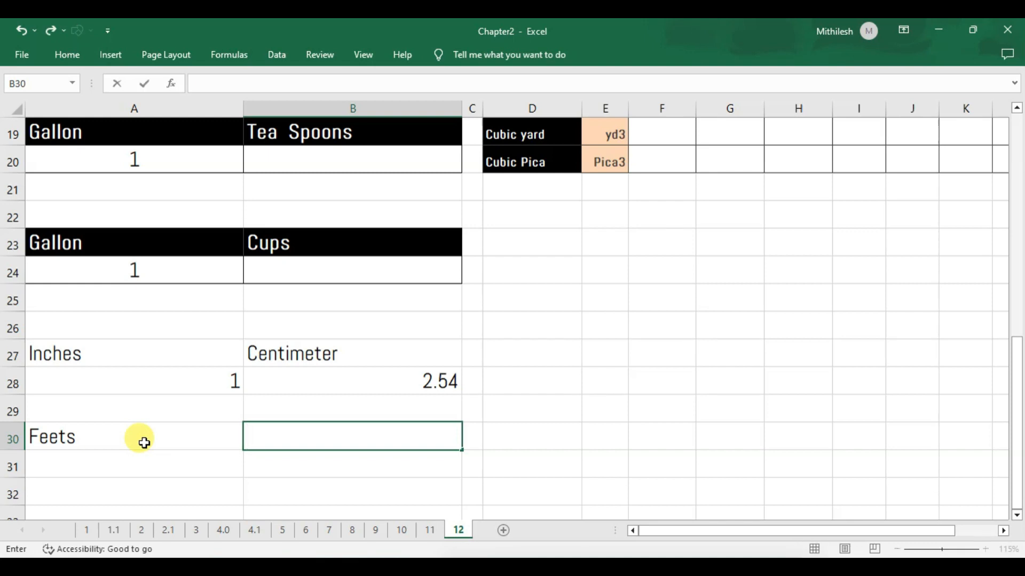
type("c")
key("BackSpace")
type("Kilome")
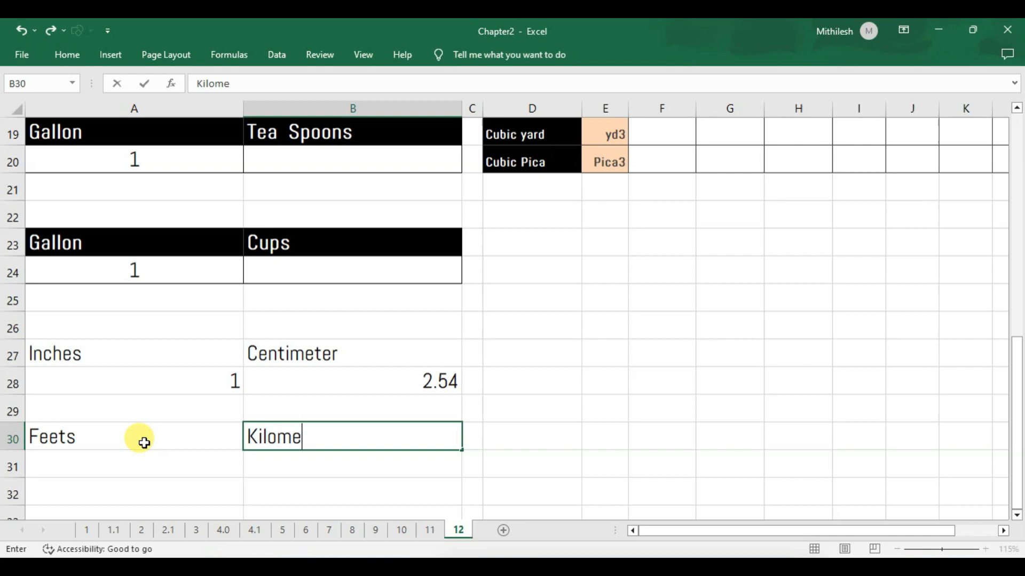
type("ter")
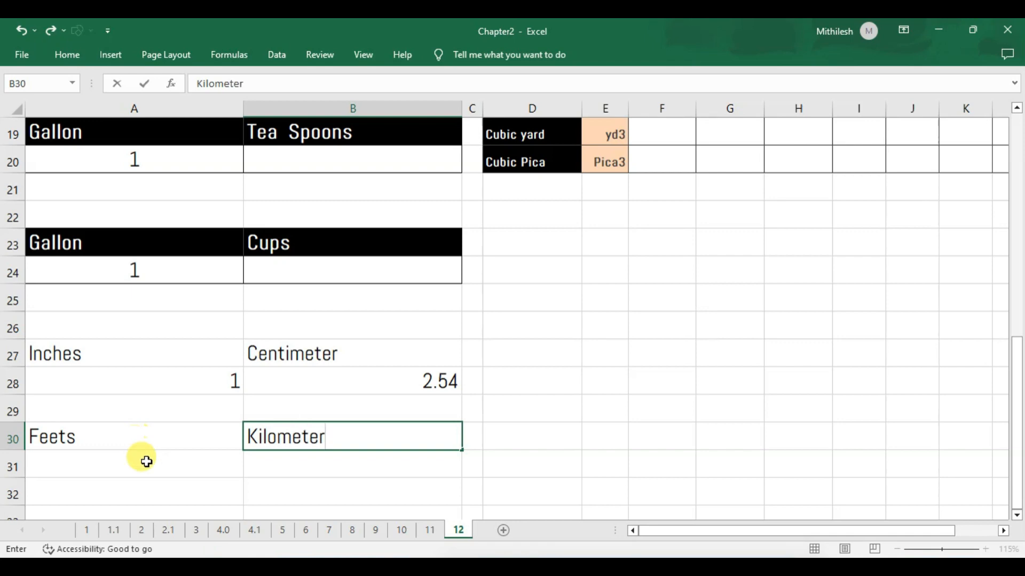
Correct the heading in A30 to "Feet".
left_click(146, 461)
double_click(103, 427)
key("BackSpace")
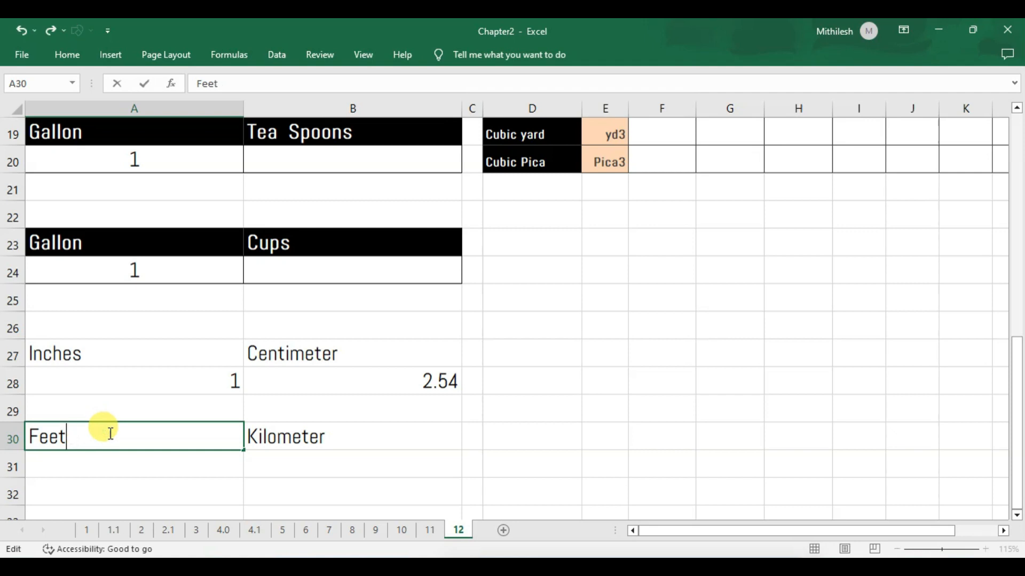
key("Return")
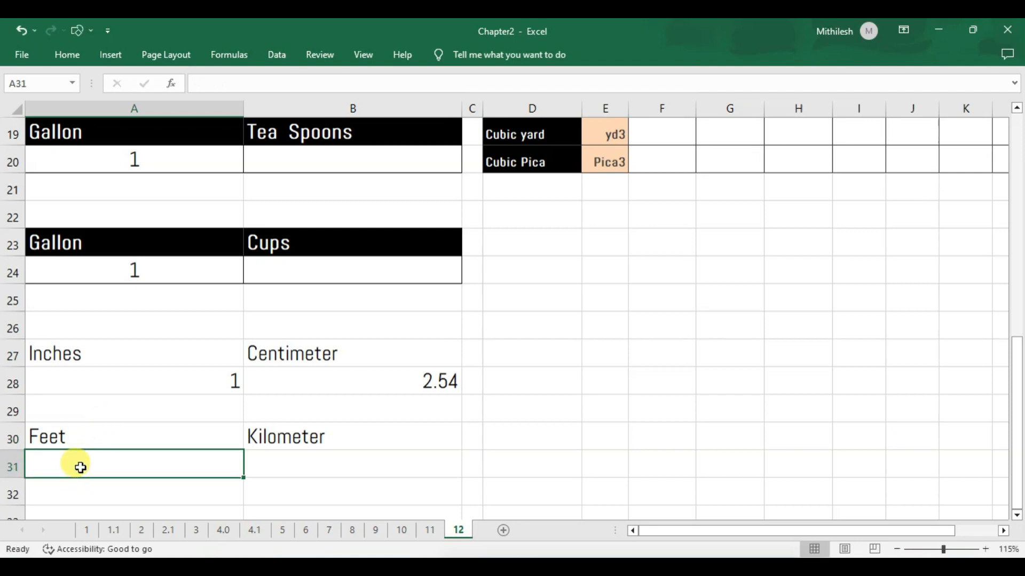
Enter 2000 in A31 and start a CONVERT formula in B31 with A31 as the number.
type("200")
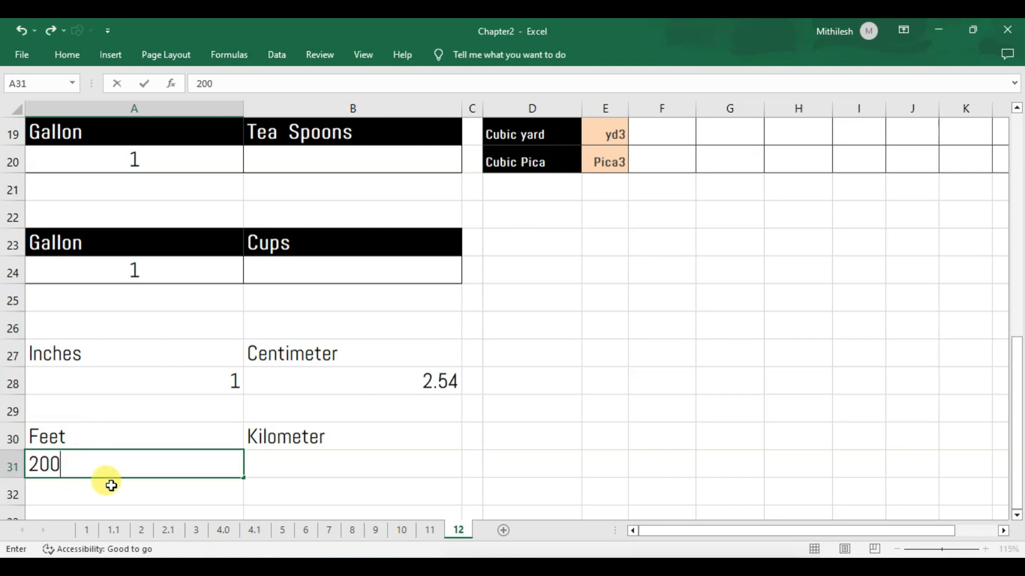
type("0")
left_click(269, 463)
type("=")
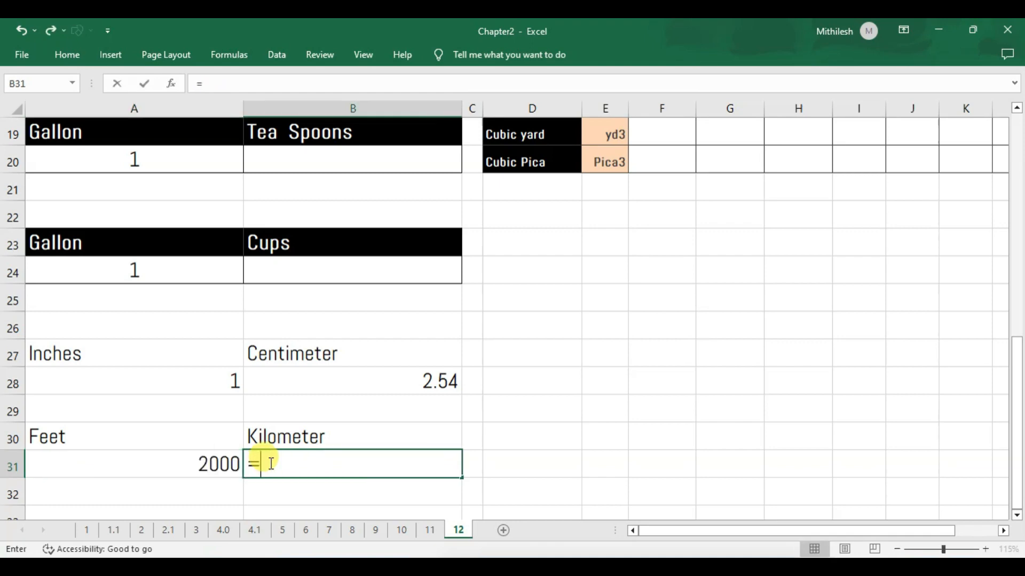
type("convert")
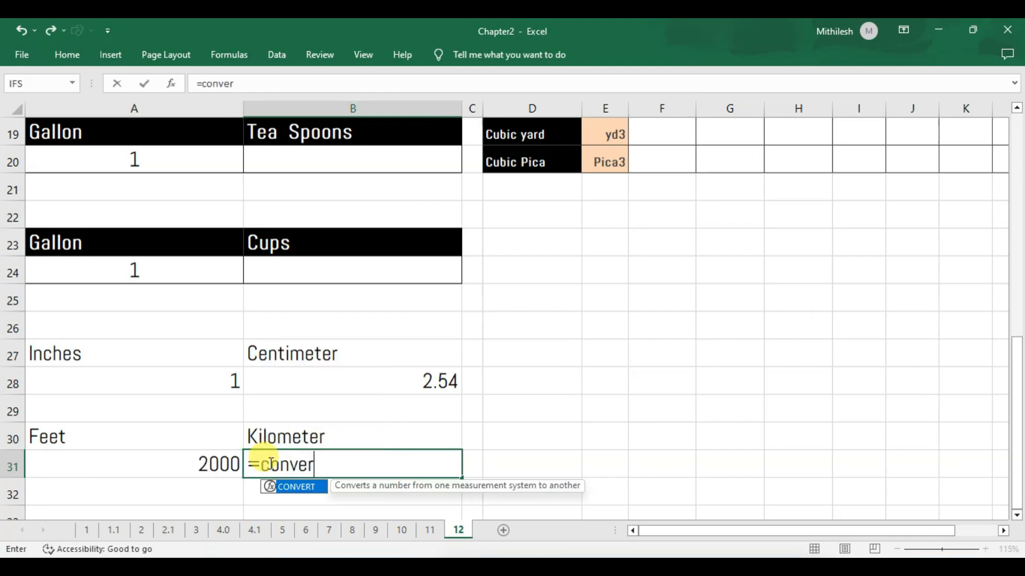
key("Tab")
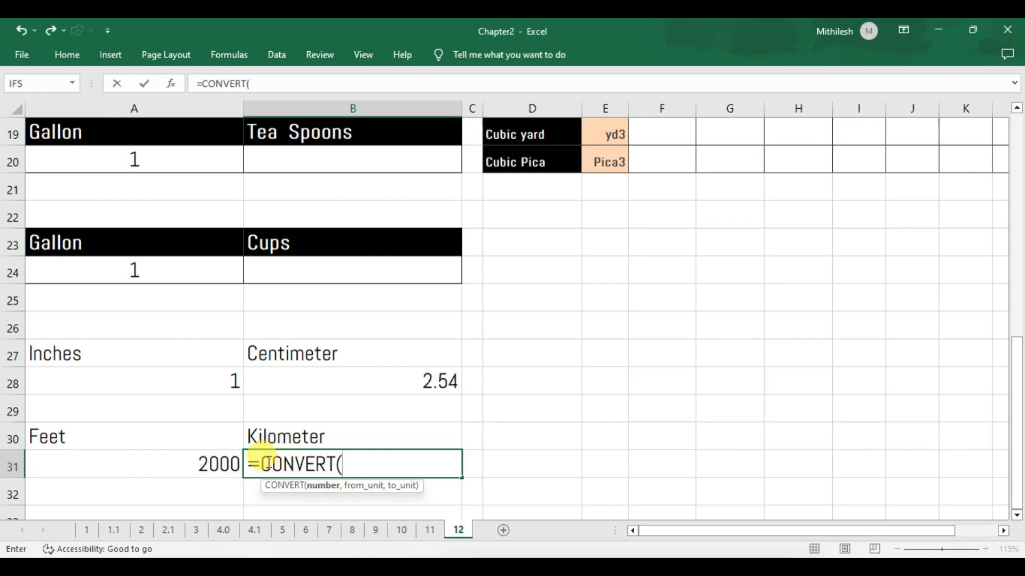
left_click(195, 460)
type(",")
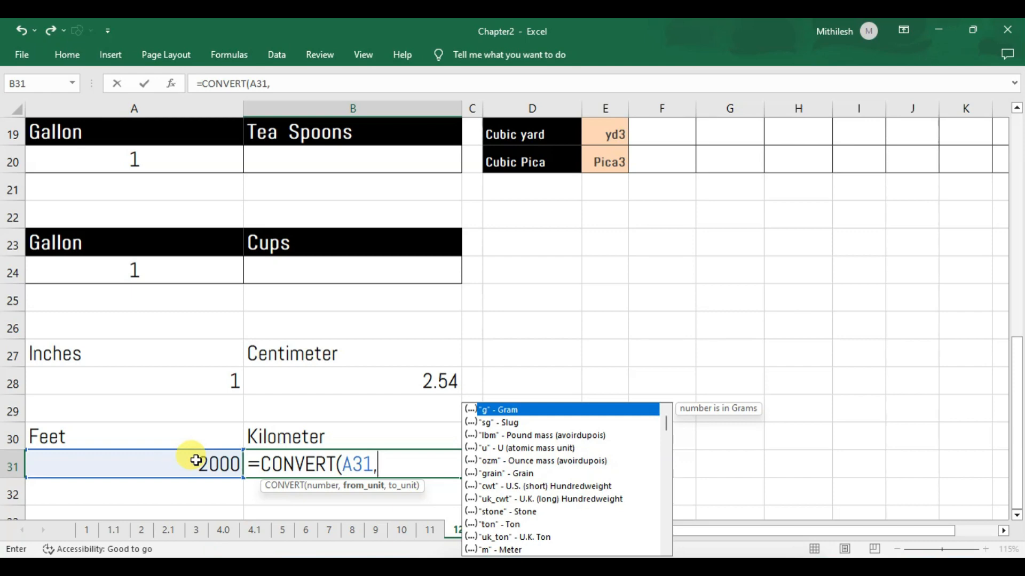
Complete the B31 formula with "ft" as the source unit and "km" as the target unit.
left_click_drag(665, 426, 667, 431)
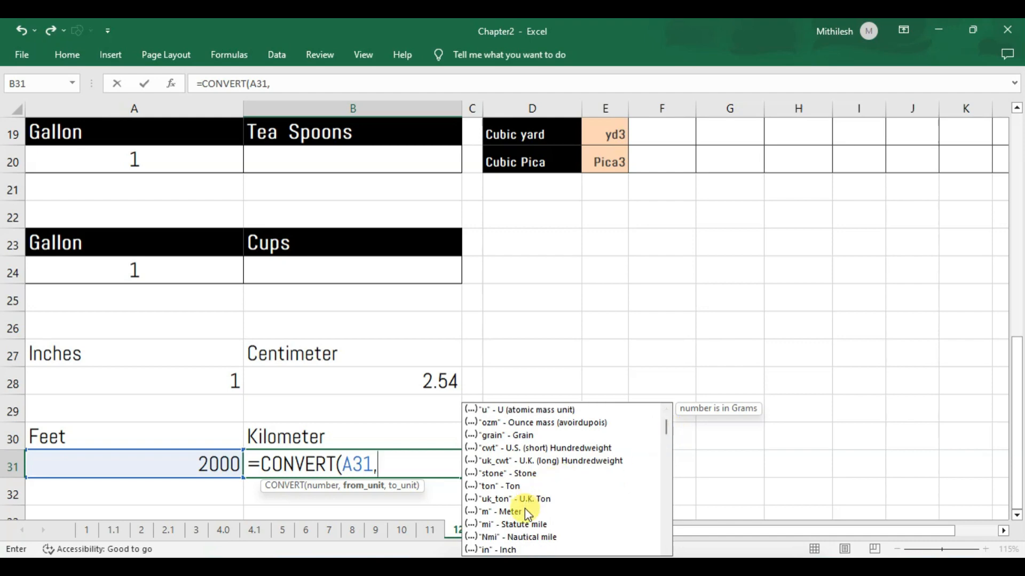
scroll(524, 508, "down", 2)
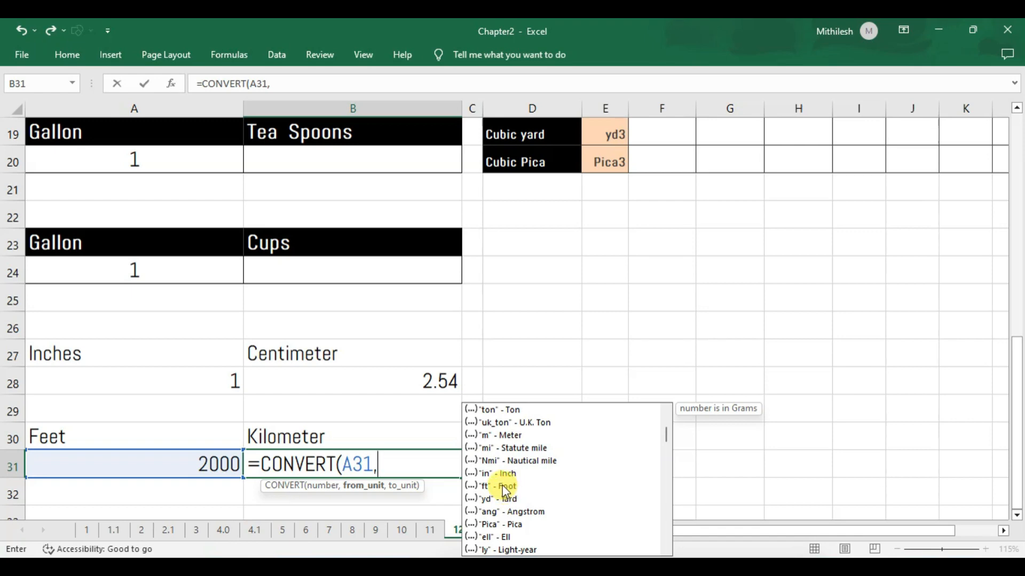
double_click(501, 485)
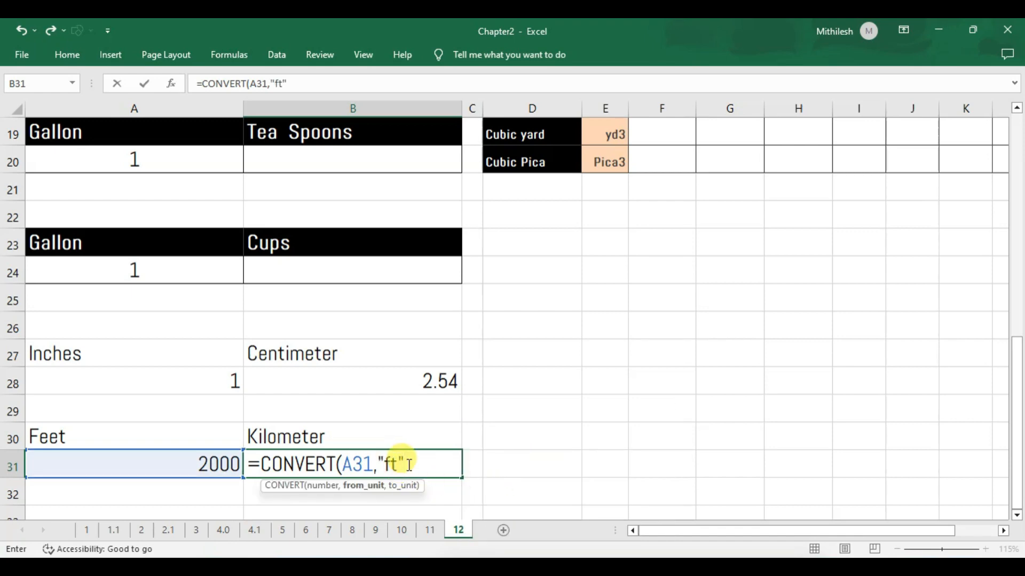
type(",")
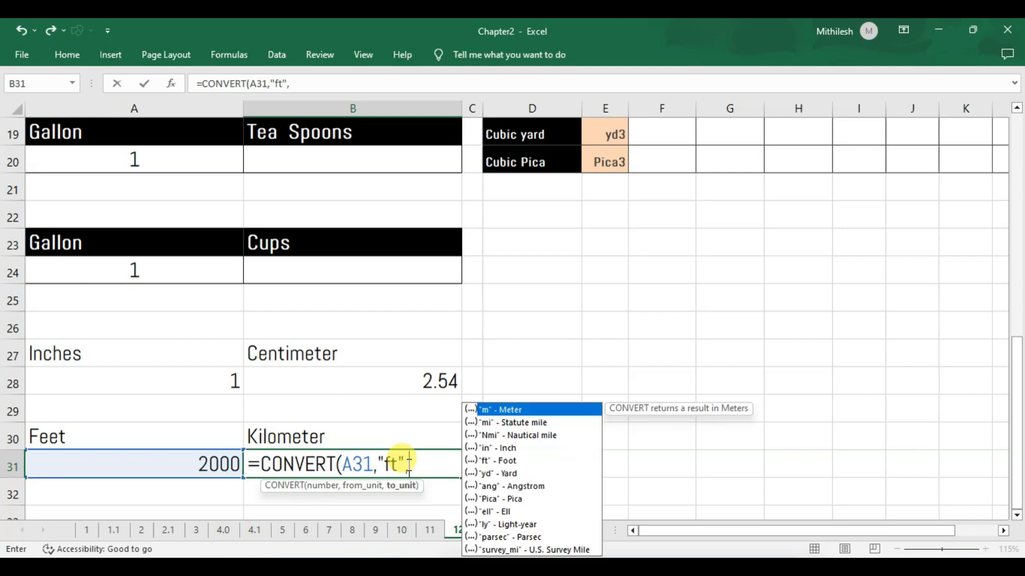
type("\"km")
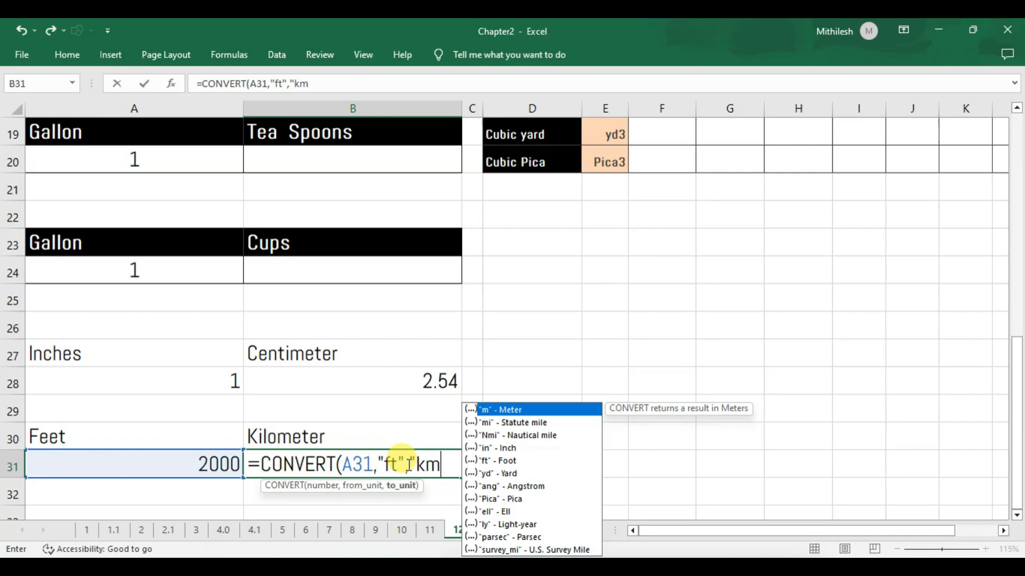
type("\")")
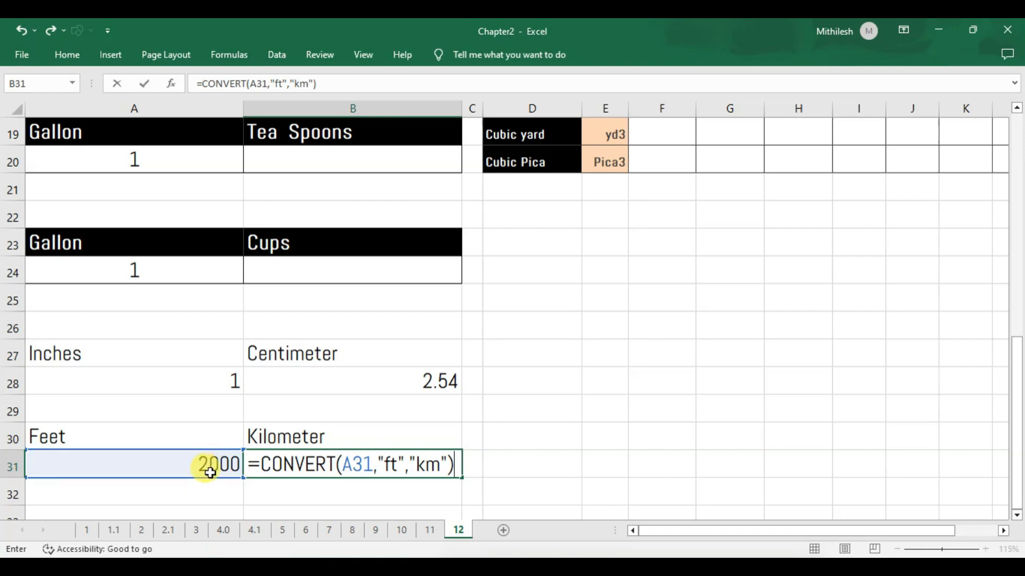
Review the "ft" and "km" arguments in the B31 formula and commit it.
double_click(393, 464)
double_click(428, 464)
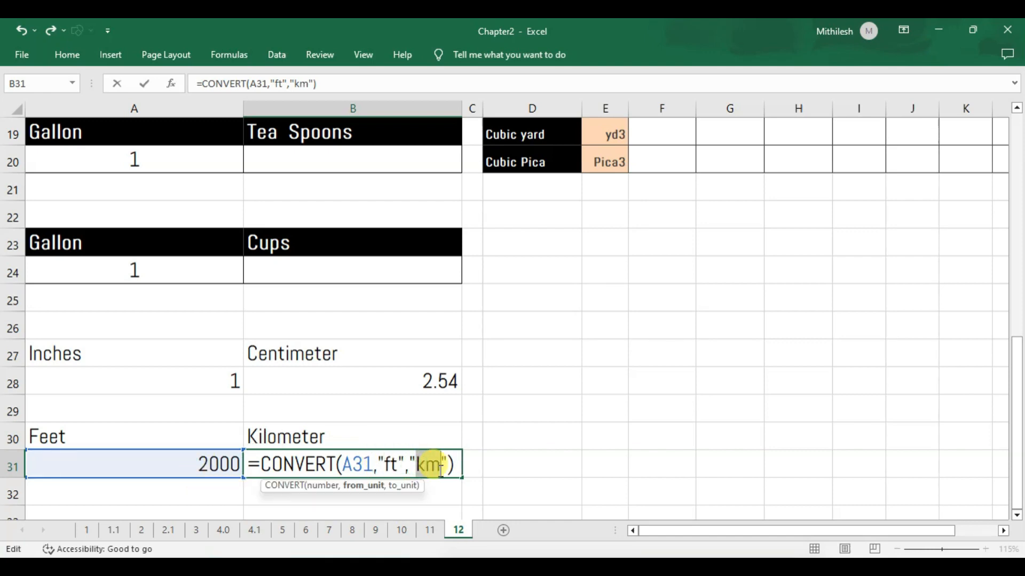
double_click(394, 464)
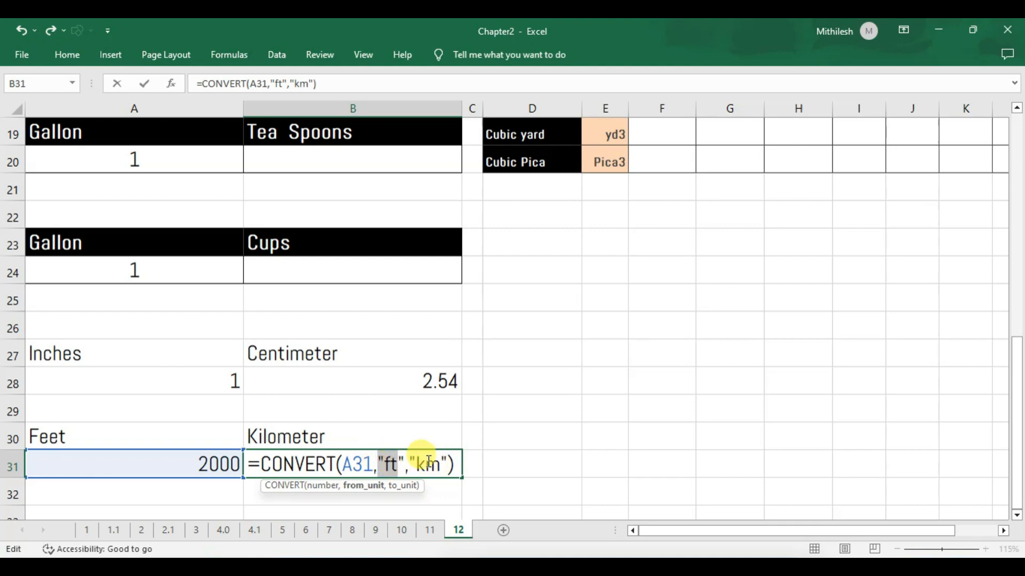
double_click(427, 464)
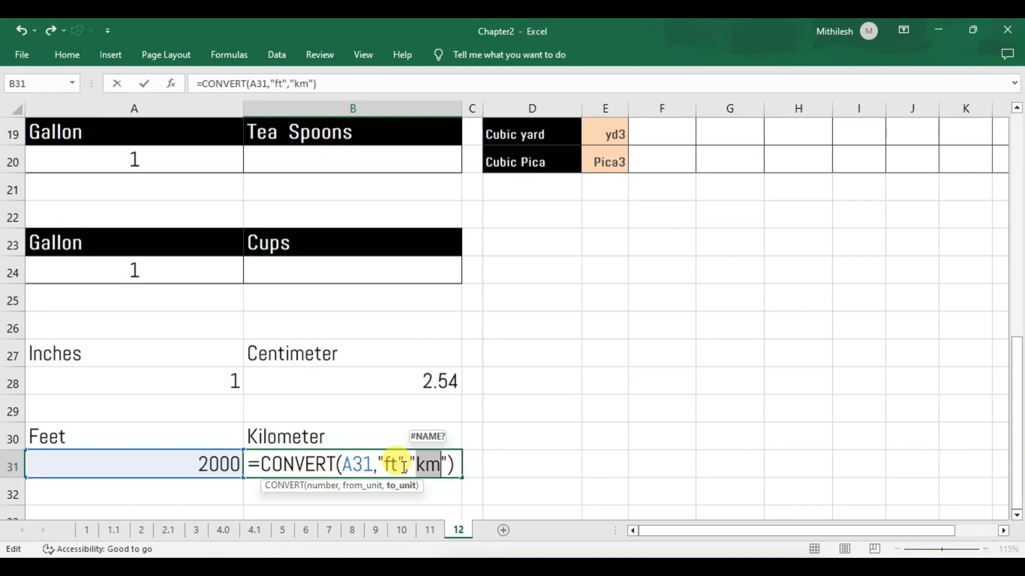
left_click(448, 463)
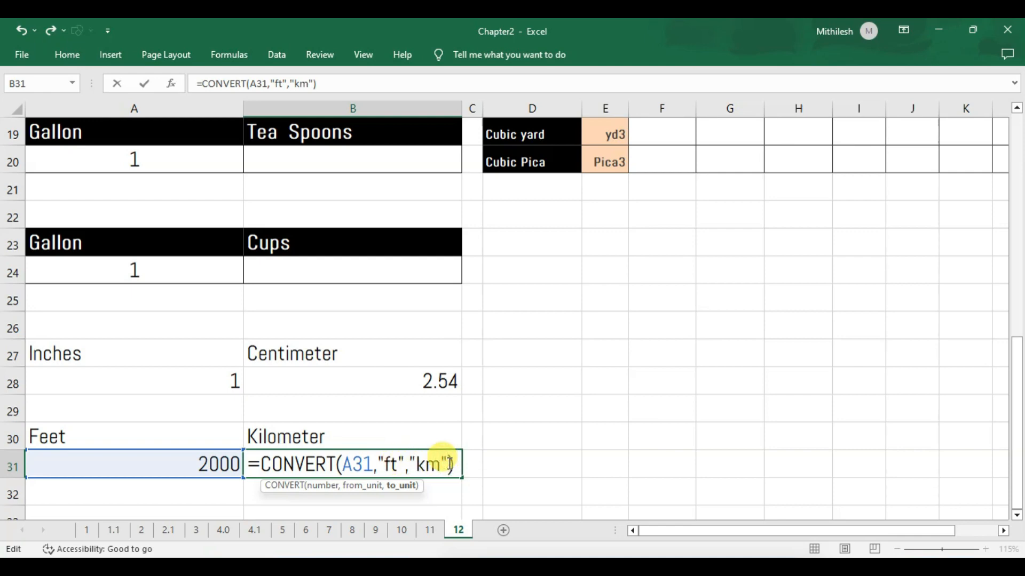
key("Return")
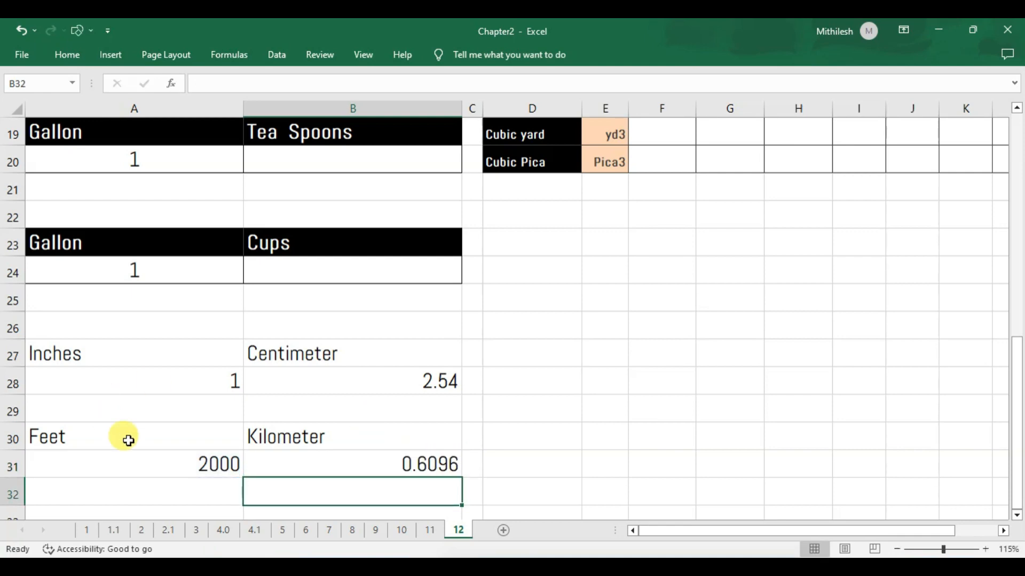
left_click(373, 464)
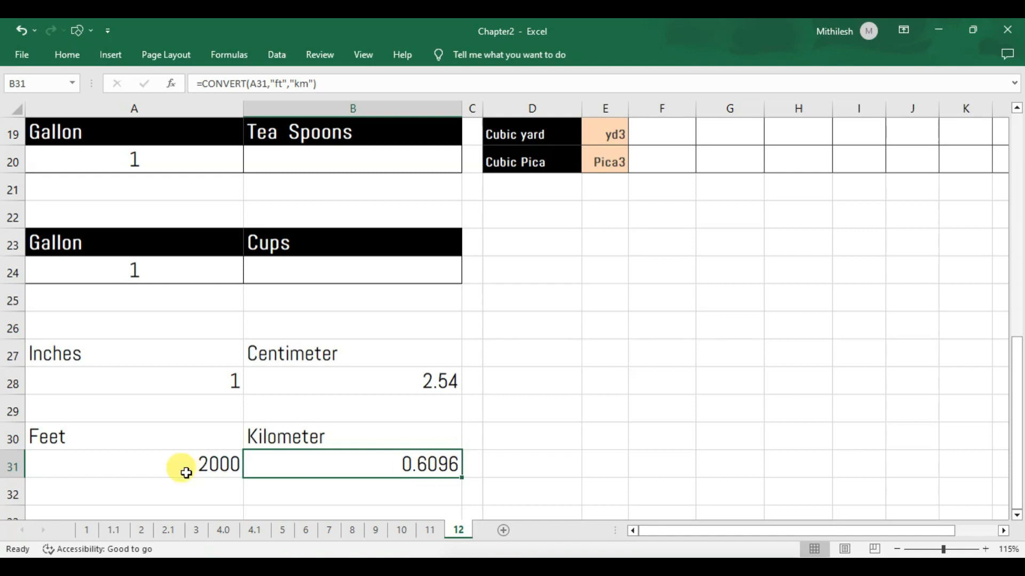
Set the feet value in A31 to 5000 and check the converted result in B31.
left_click(200, 465)
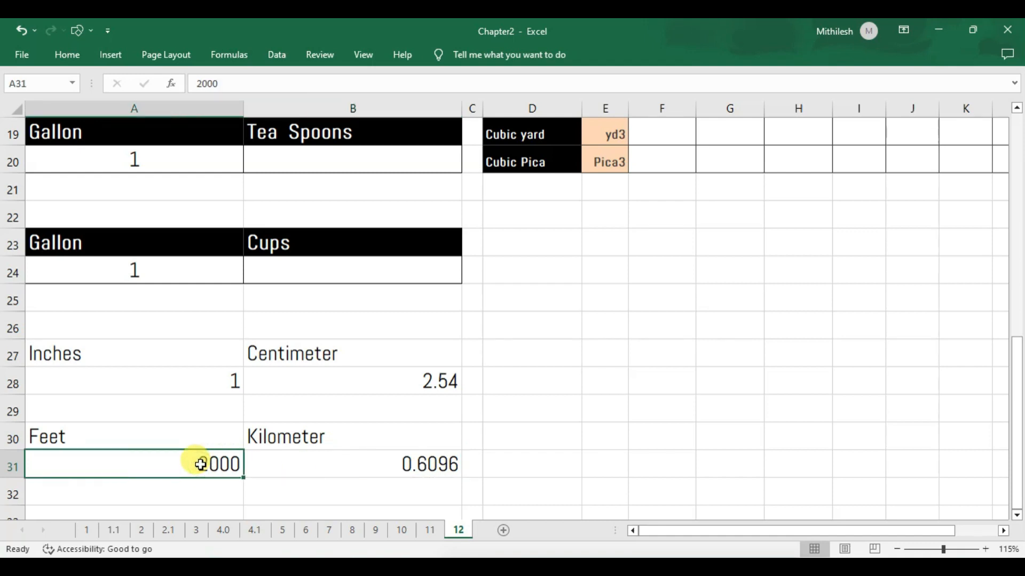
type("5")
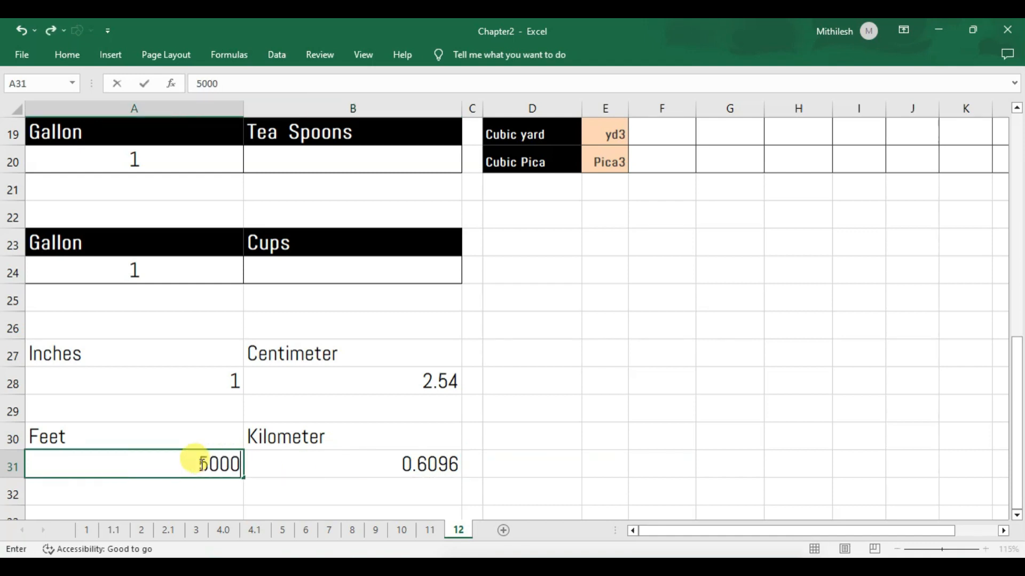
key("Return")
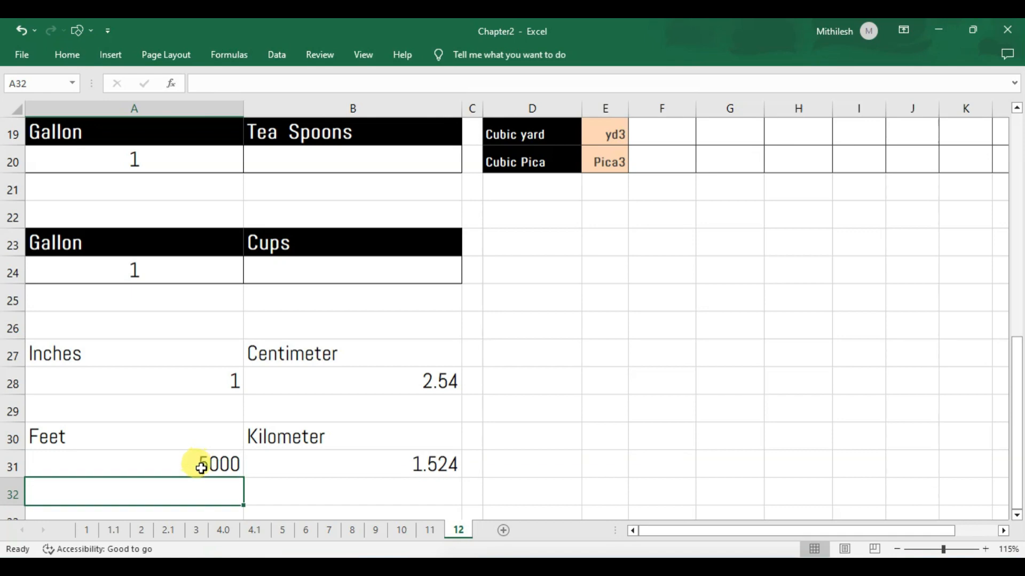
left_click(201, 468)
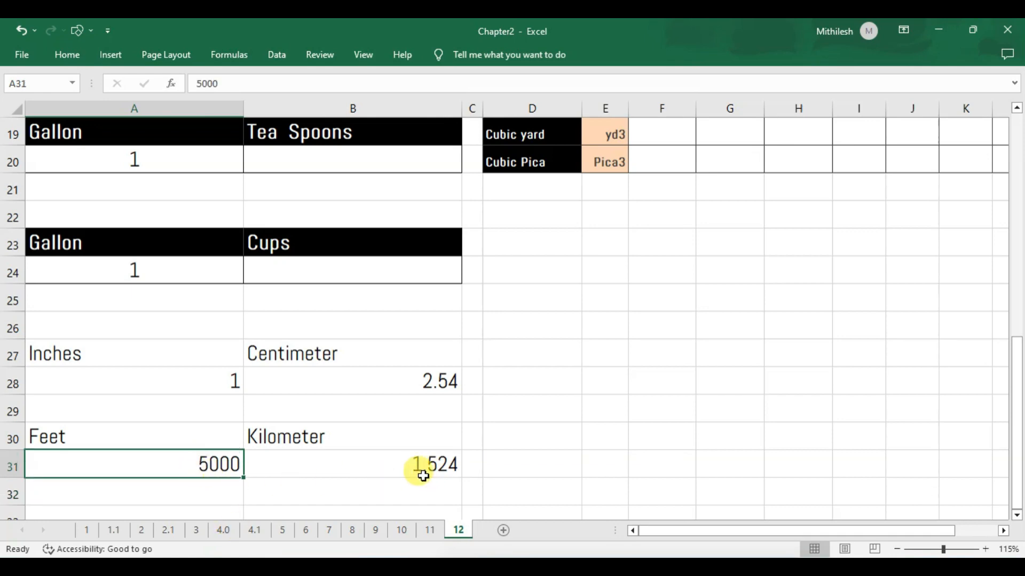
left_click(398, 472)
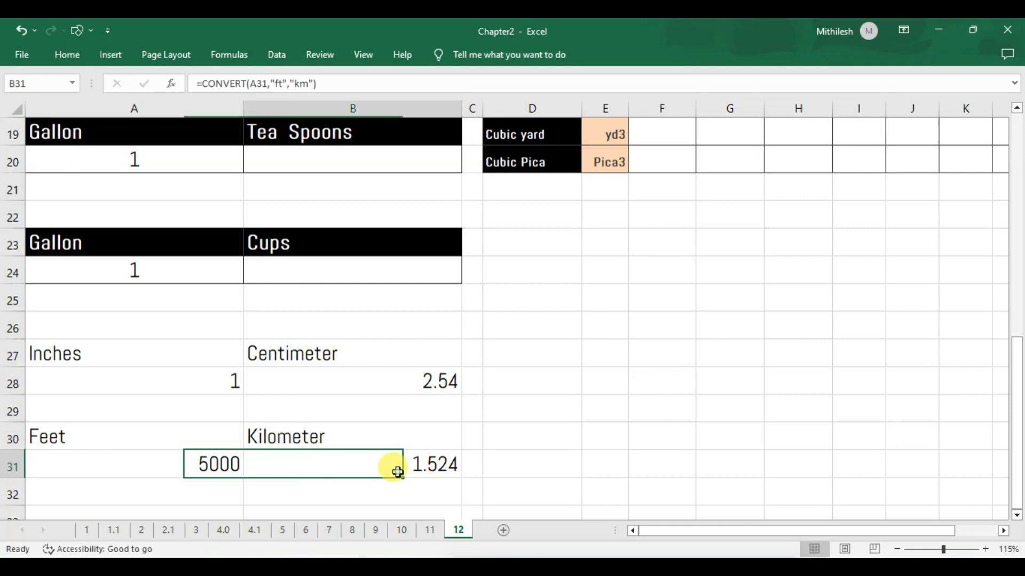
left_click(187, 468)
left_click(312, 469)
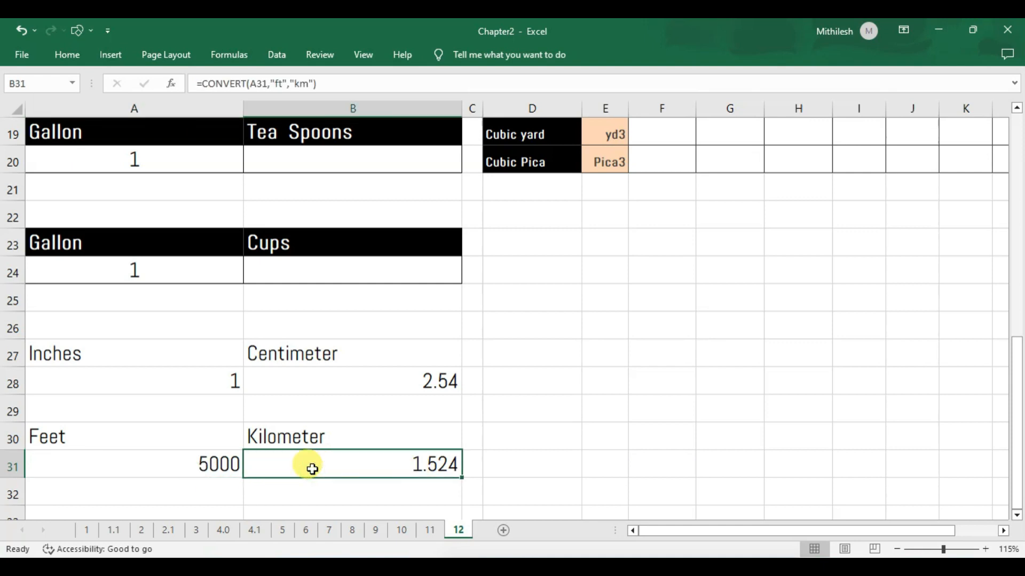
Autofit the widths of columns A and B to their contents.
scroll(312, 468, "up", 6)
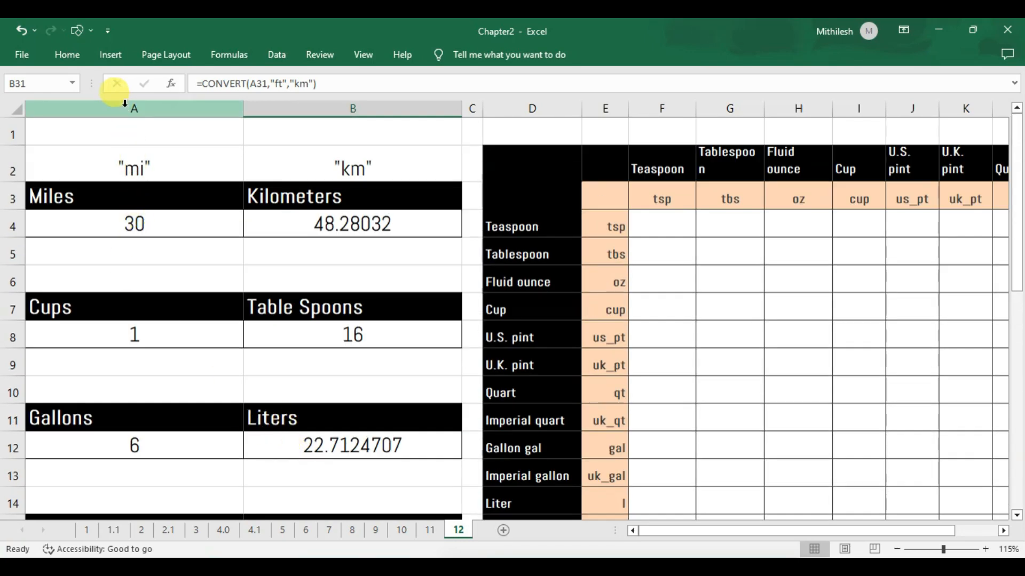
left_click_drag(124, 106, 245, 107)
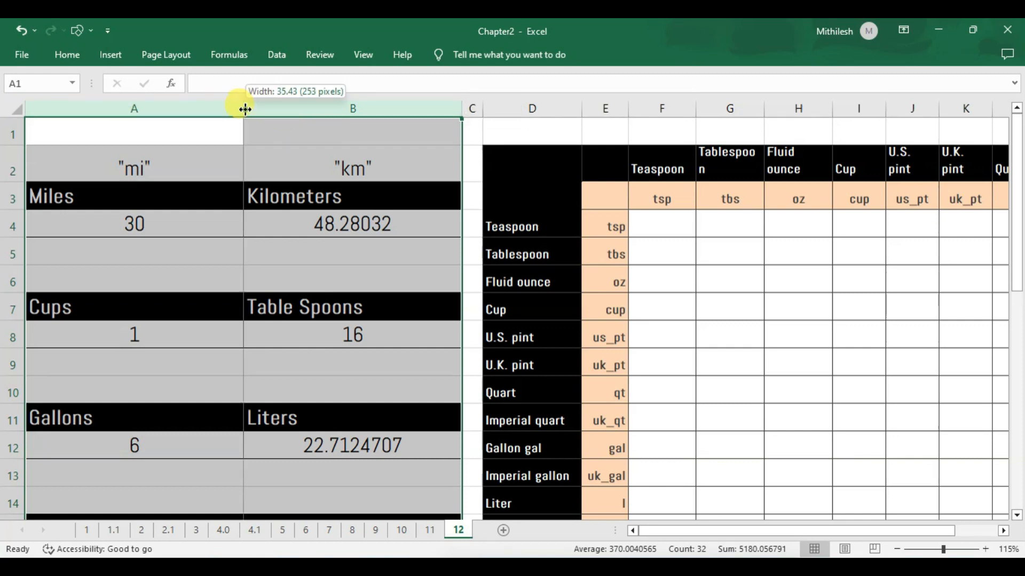
double_click(244, 107)
Reduce the font size of columns A and B to 12.
left_click(69, 58)
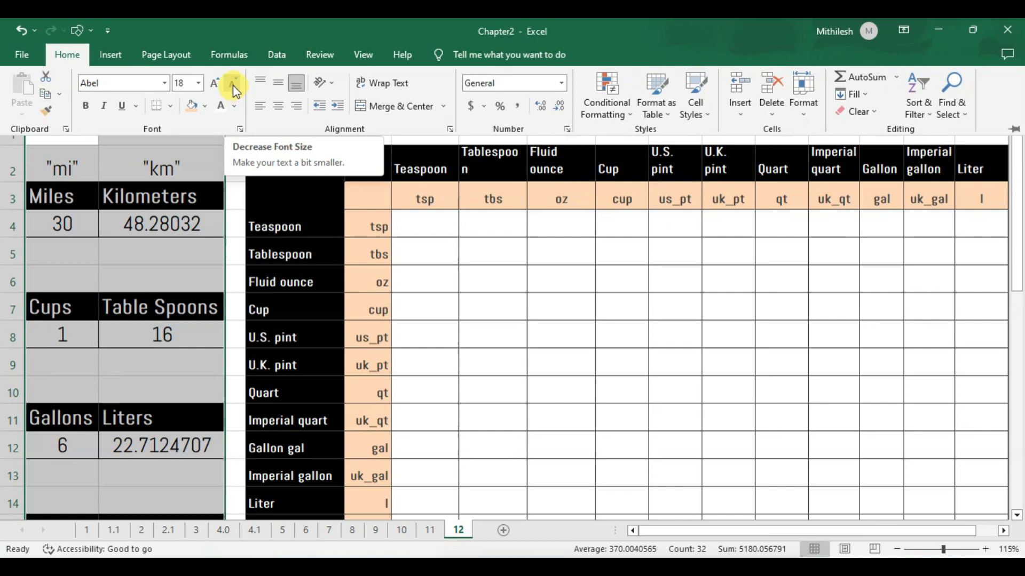
left_click(233, 88)
left_click(234, 89)
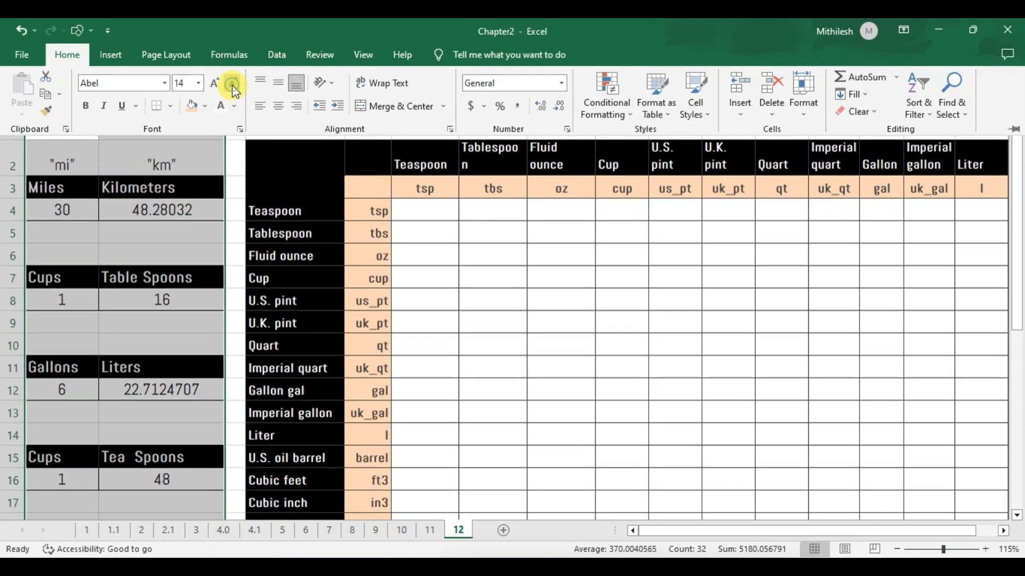
left_click(234, 88)
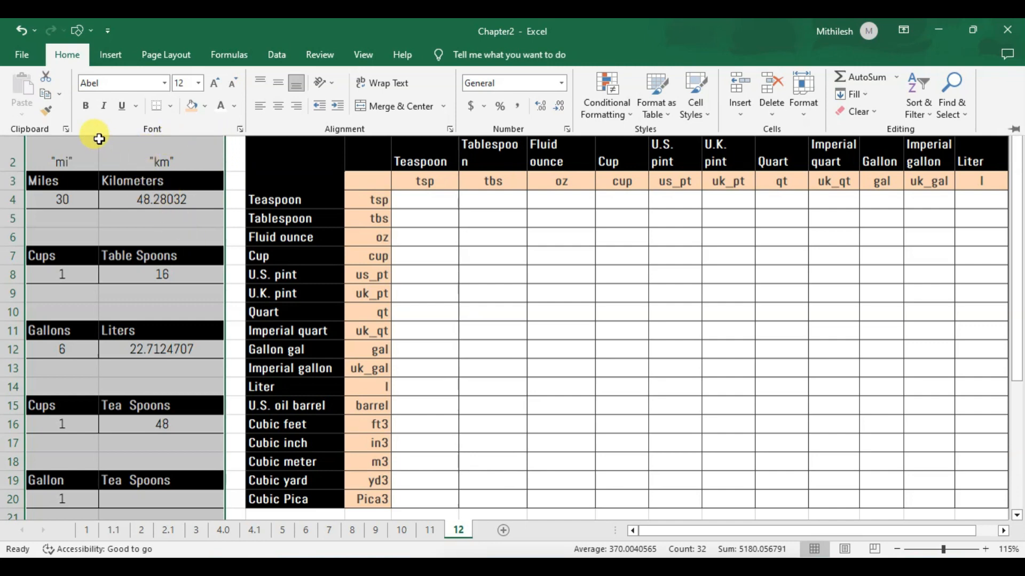
Collapse the ribbon and narrow columns A and B to fit the smaller text.
double_click(216, 53)
left_click_drag(100, 111, 77, 110)
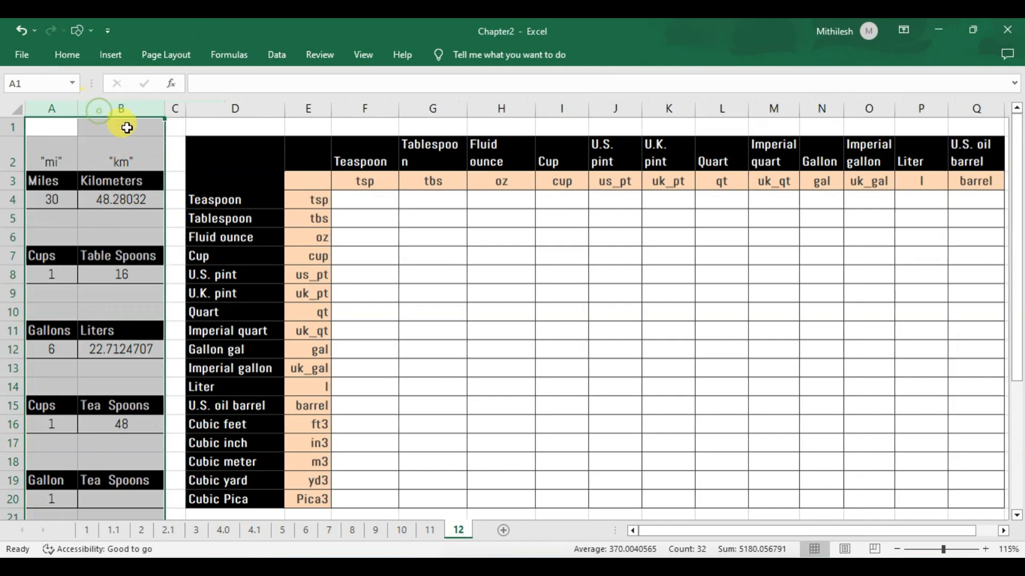
left_click(429, 245)
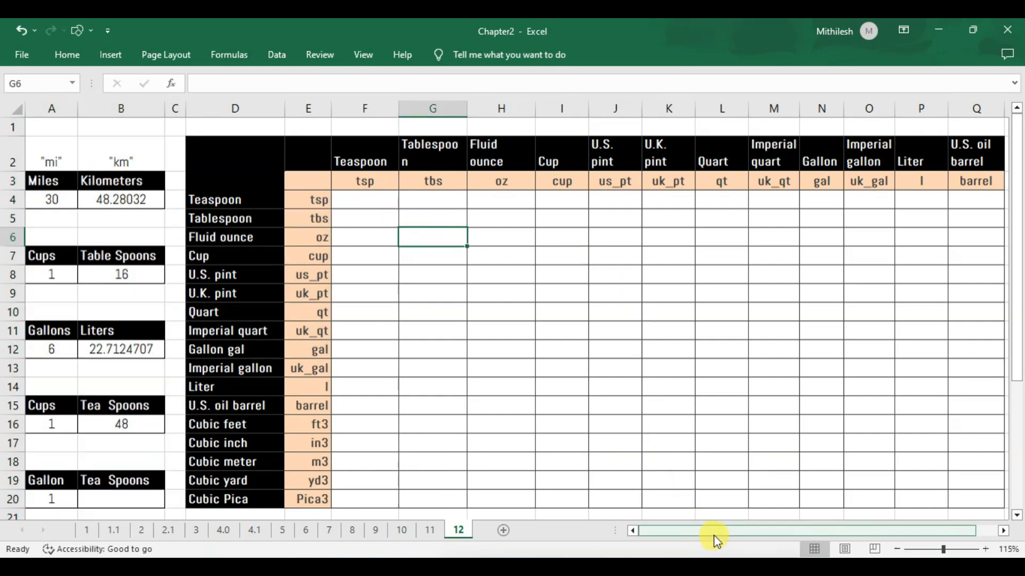
Examine the empty volume conversion matrix, including its blank cells from F4 and the unit names in D4:D20.
left_click_drag(713, 536, 734, 536)
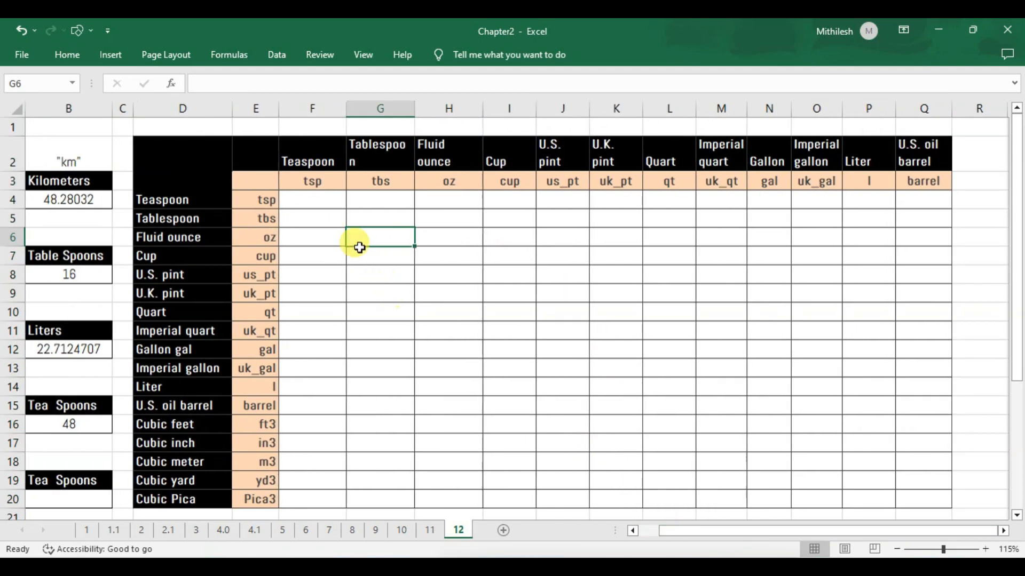
left_click(318, 219)
left_click_drag(305, 196, 516, 340)
left_click(440, 374)
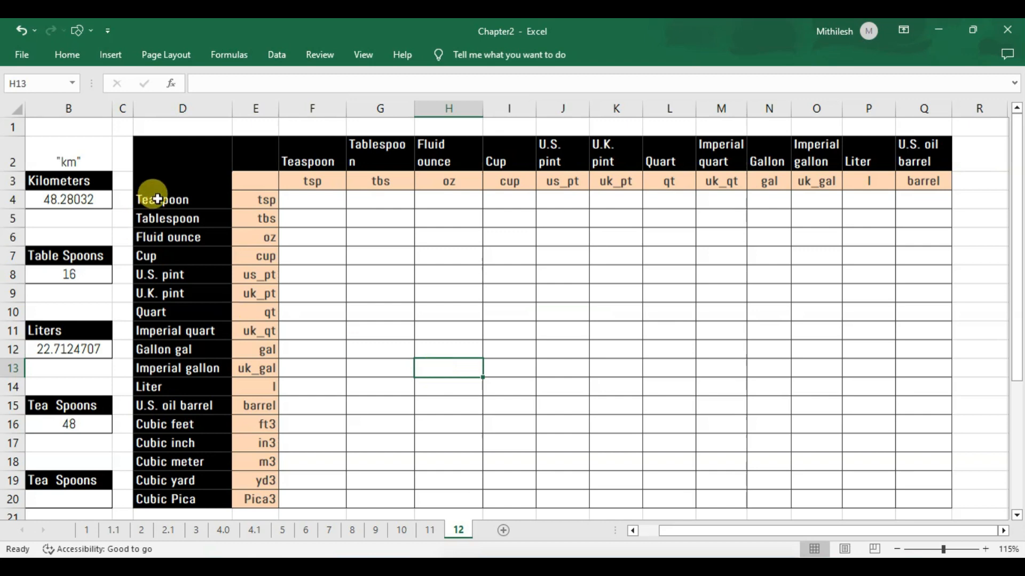
left_click_drag(164, 201, 170, 491)
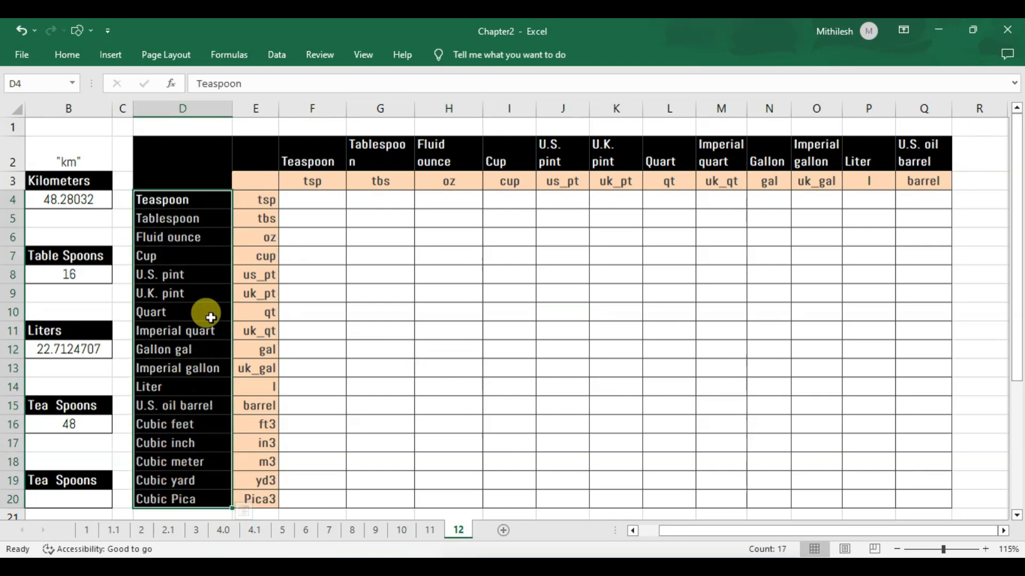
left_click(179, 201)
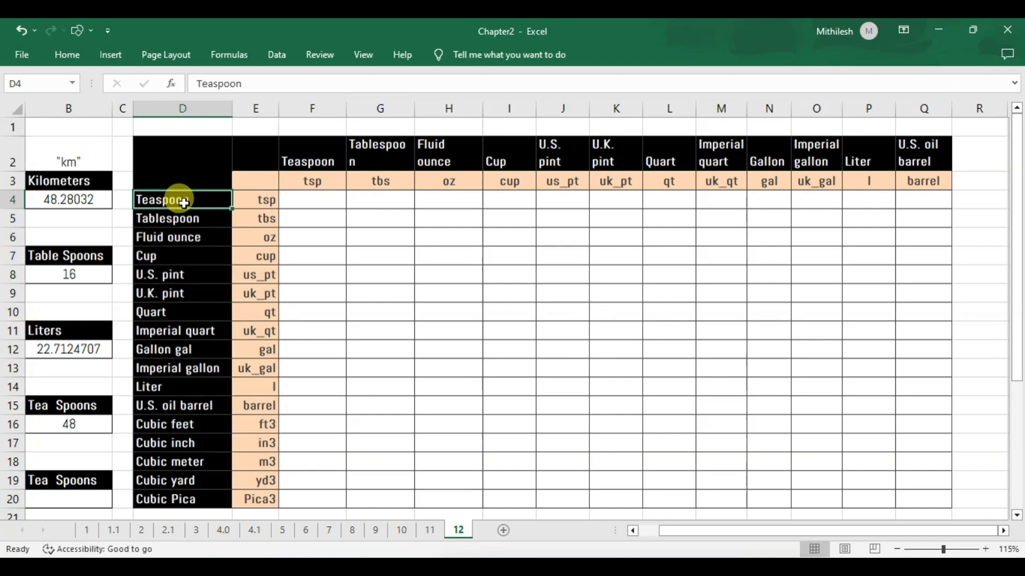
Widen column G so the "Tablespoon" heading in G2 fits on one line.
left_click(384, 155)
left_click_drag(414, 108, 419, 109)
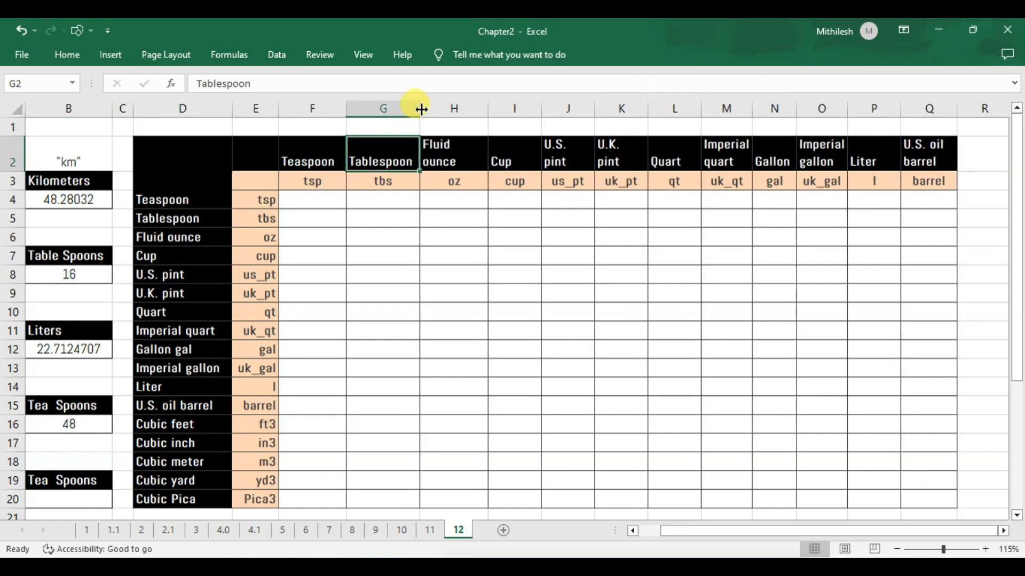
Examine the matrix's headings in row 2, unit names in D4:D20, and unit codes in E4:E20 and F3:Q3.
left_click(315, 160)
left_click(376, 162)
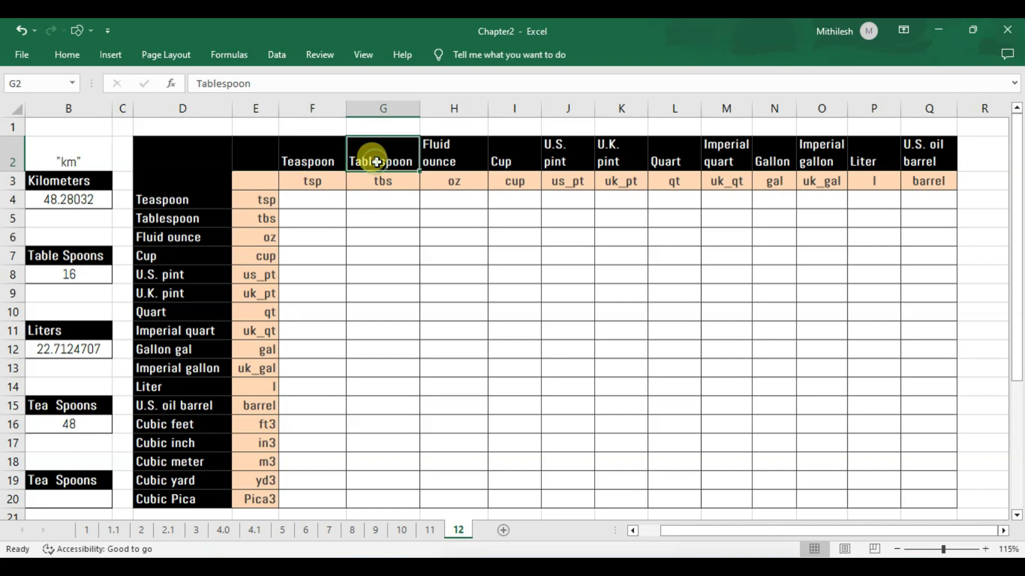
left_click(519, 154)
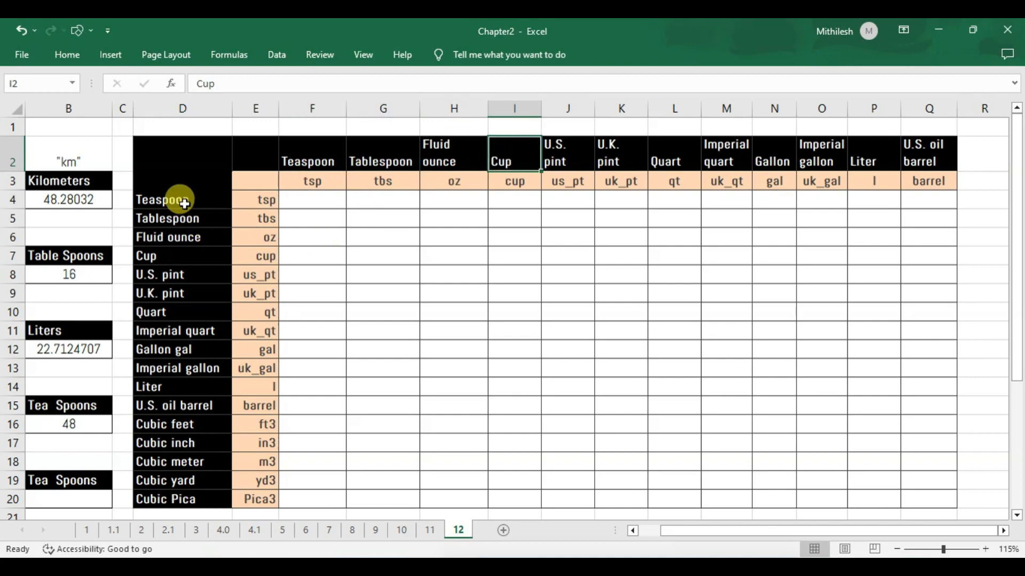
left_click(154, 257)
left_click_drag(155, 258, 179, 257)
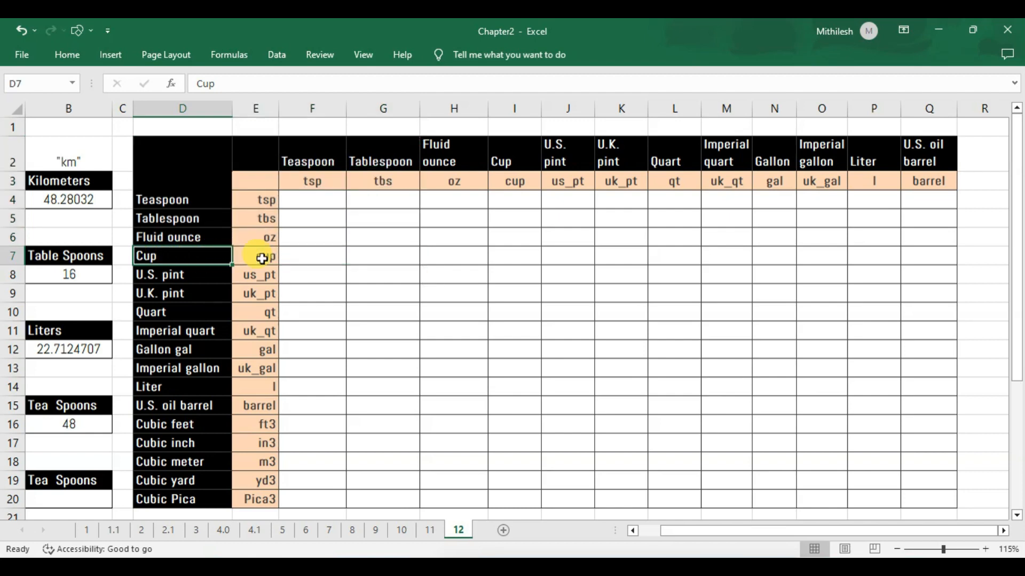
left_click(375, 255)
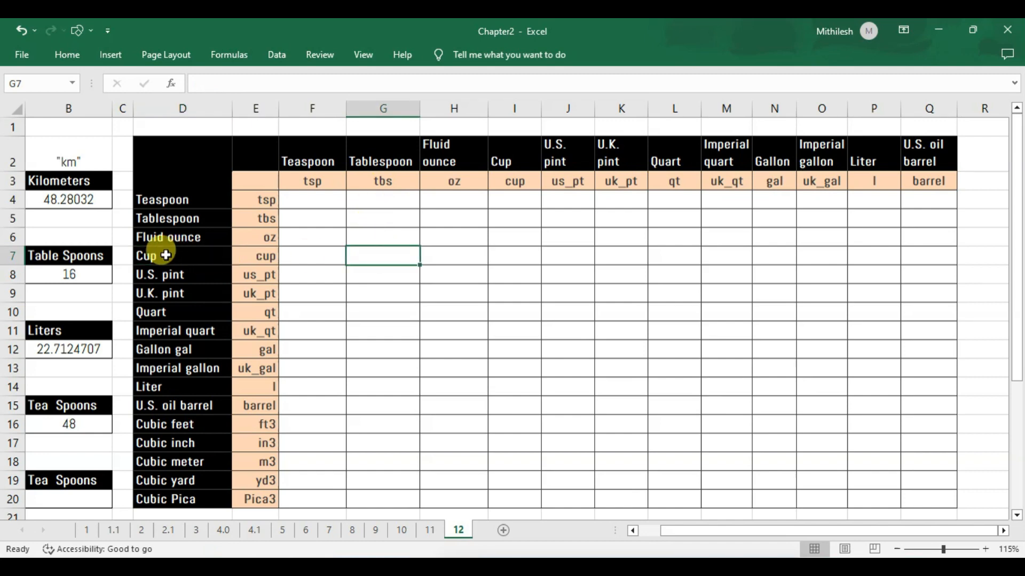
left_click_drag(256, 201, 251, 485)
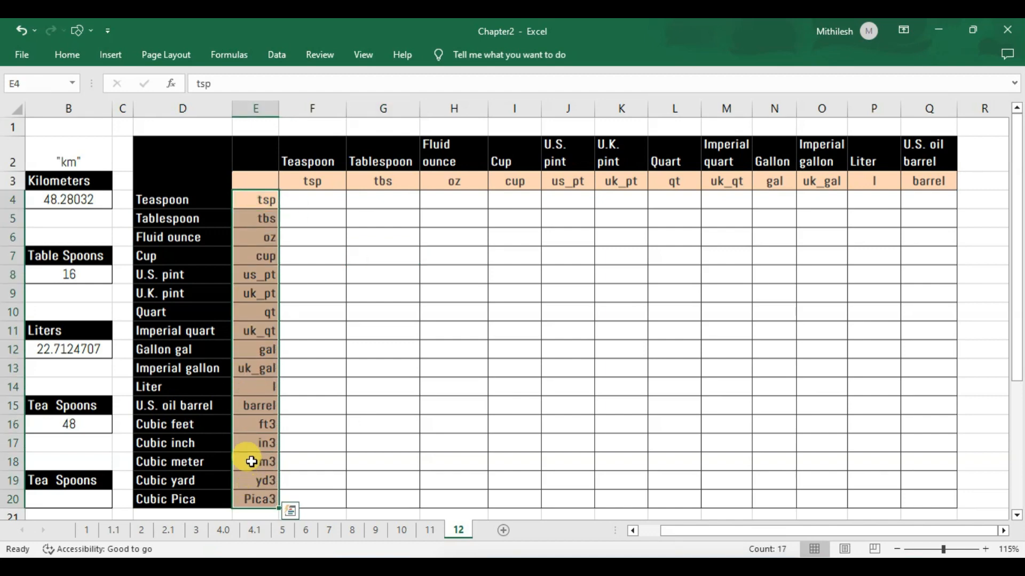
left_click(296, 367)
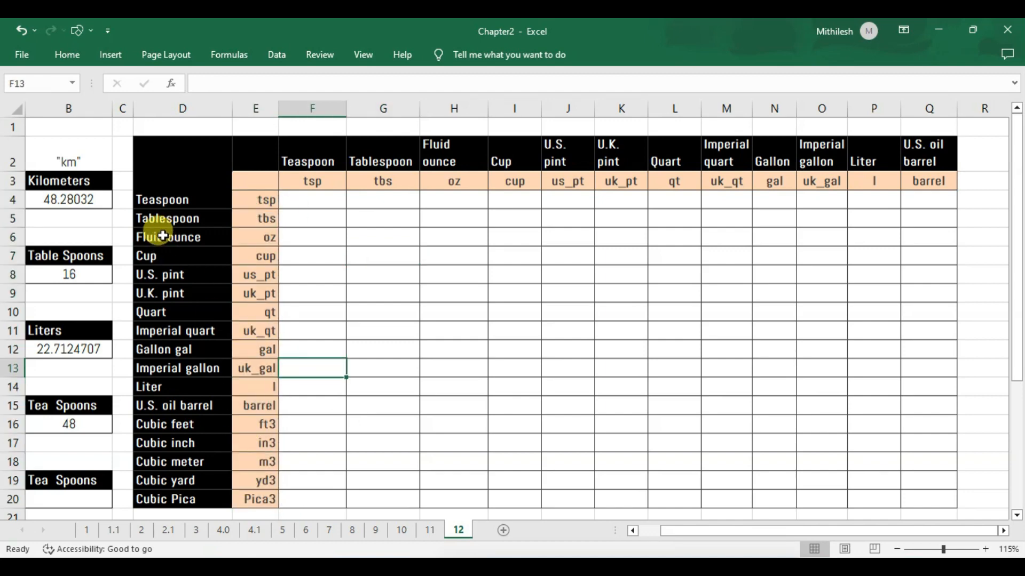
left_click(153, 207)
left_click_drag(153, 207, 167, 502)
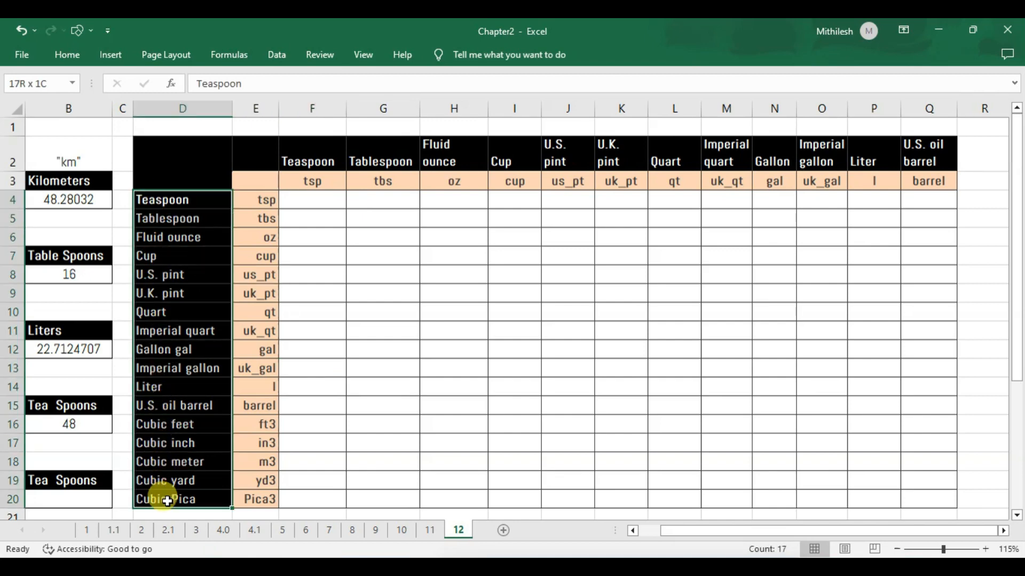
left_click(313, 422)
left_click_drag(294, 184, 910, 185)
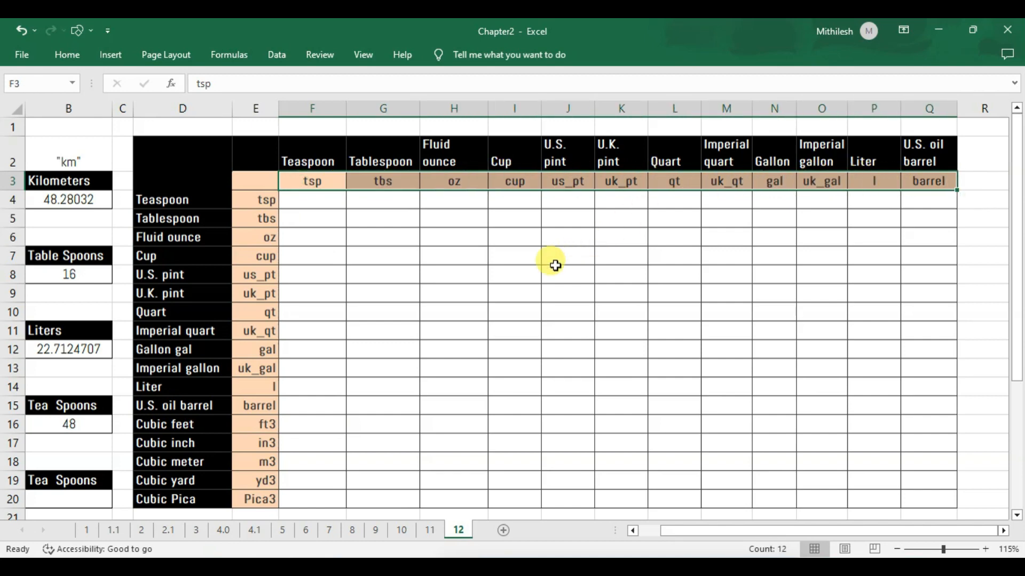
left_click(500, 263)
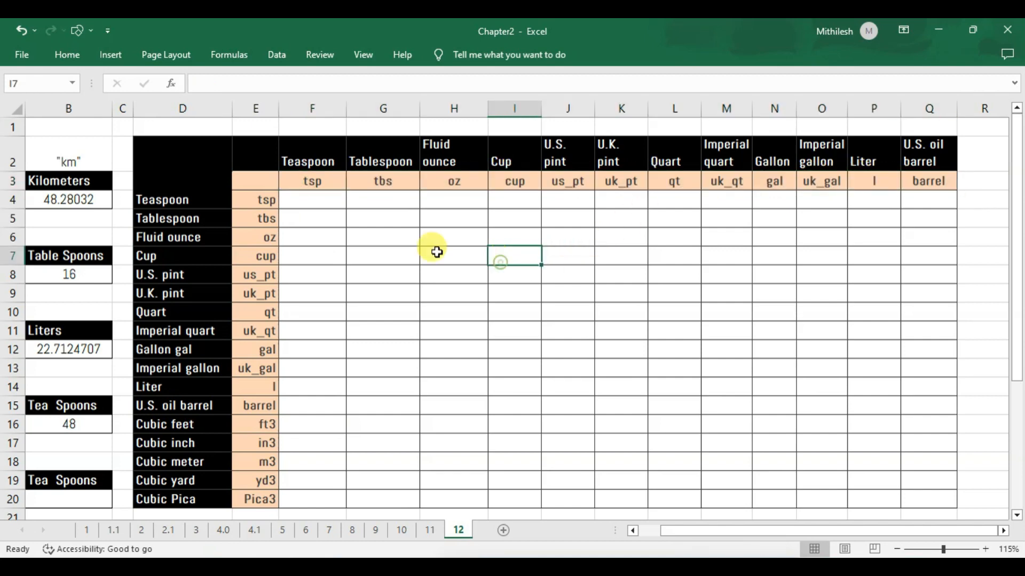
Examine how the Teaspoon, Tablespoon and Cup rows cross the column units within the blank conversion range F4:Q20.
left_click(176, 202)
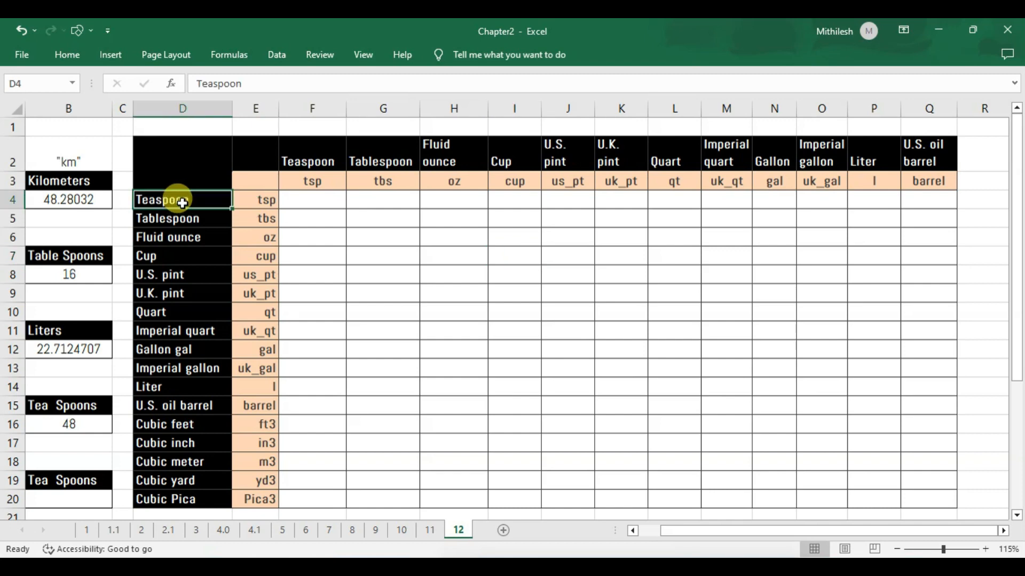
left_click(318, 179)
left_click_drag(214, 200, 373, 199)
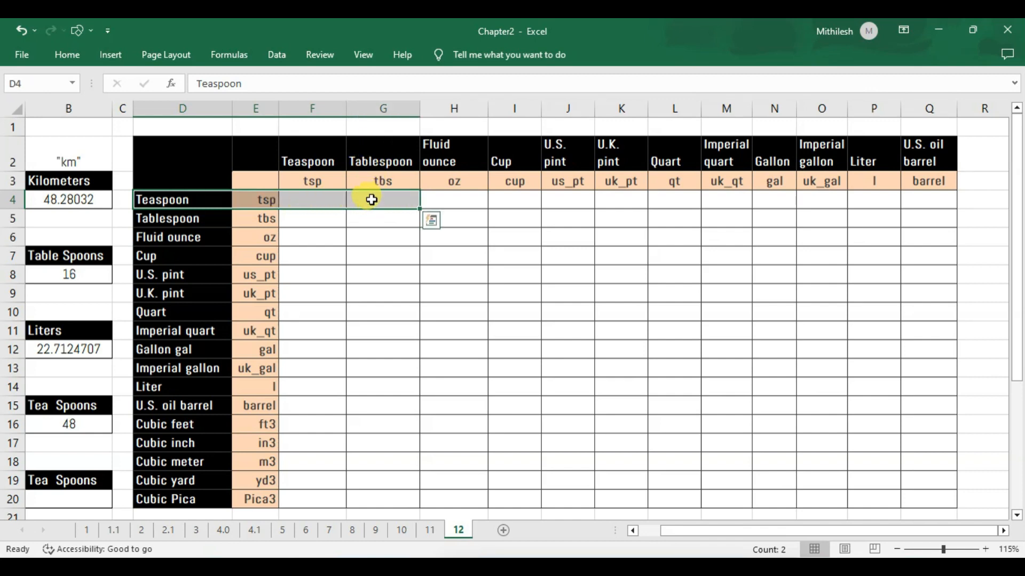
left_click(365, 199)
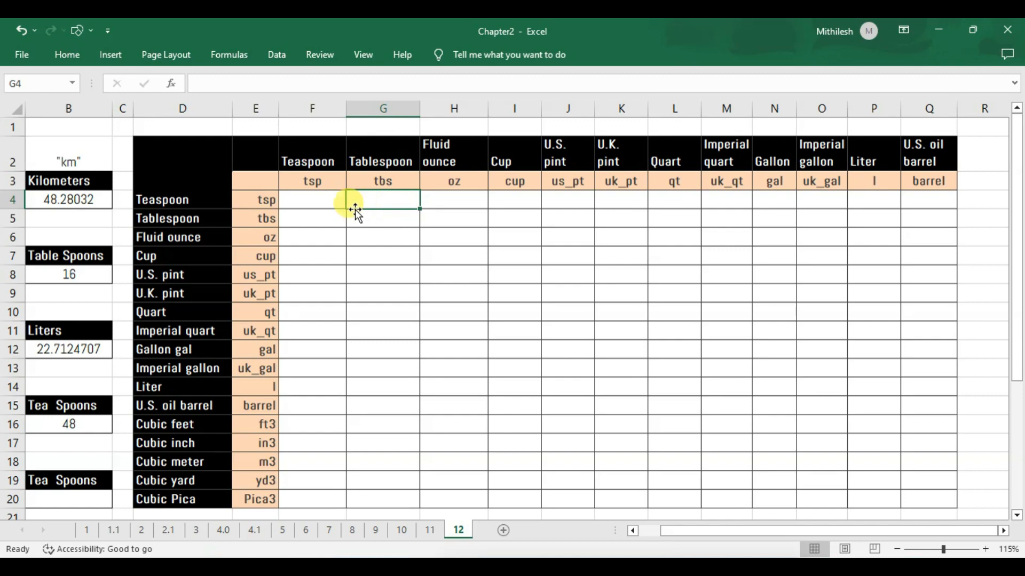
left_click(300, 202)
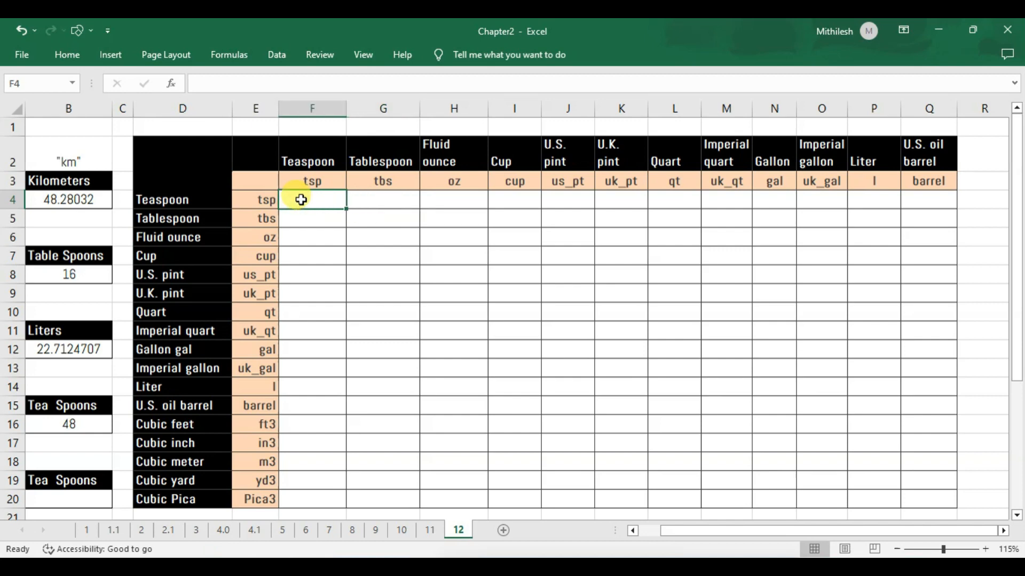
left_click_drag(301, 199, 916, 497)
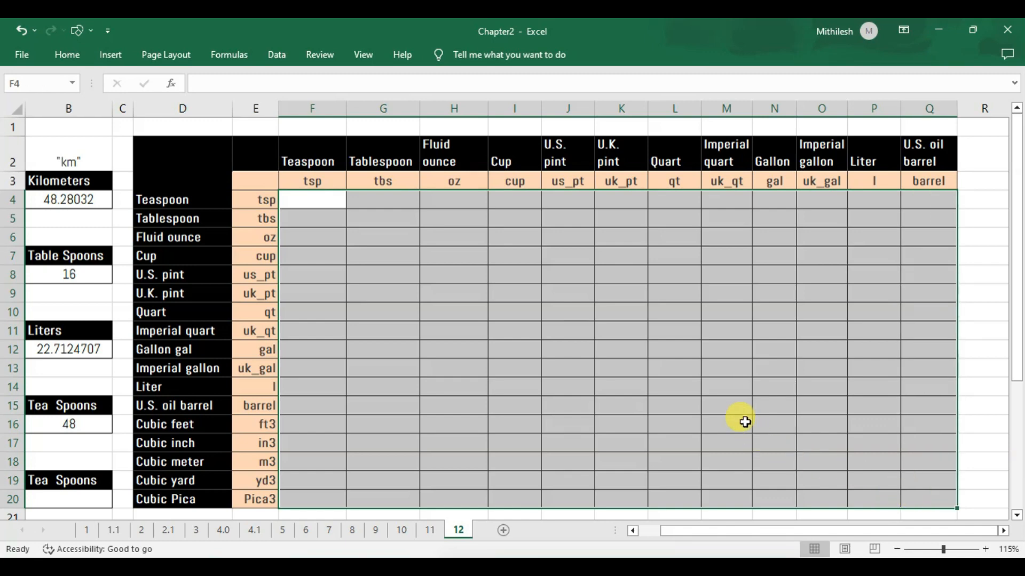
left_click(727, 404)
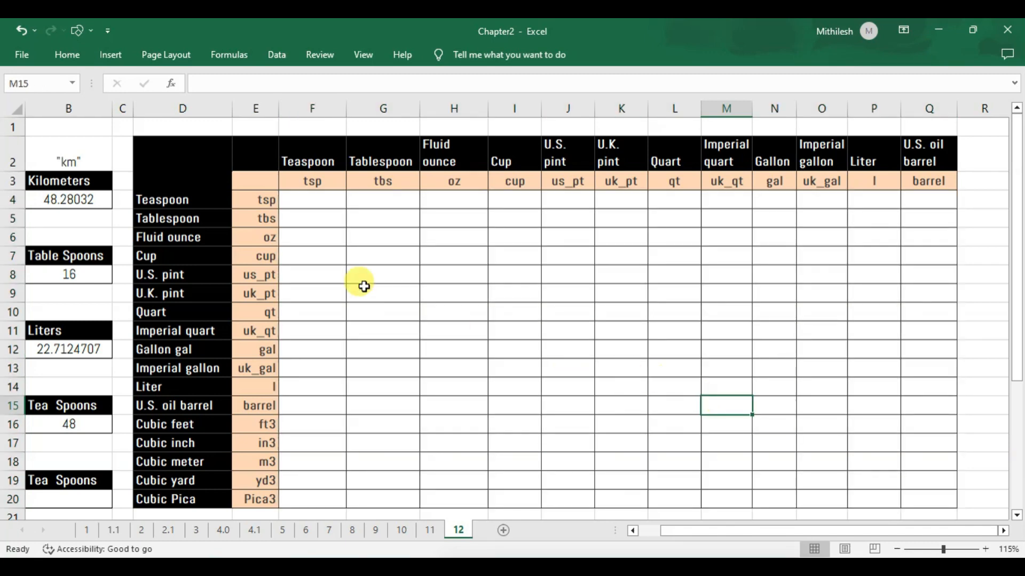
left_click(312, 201)
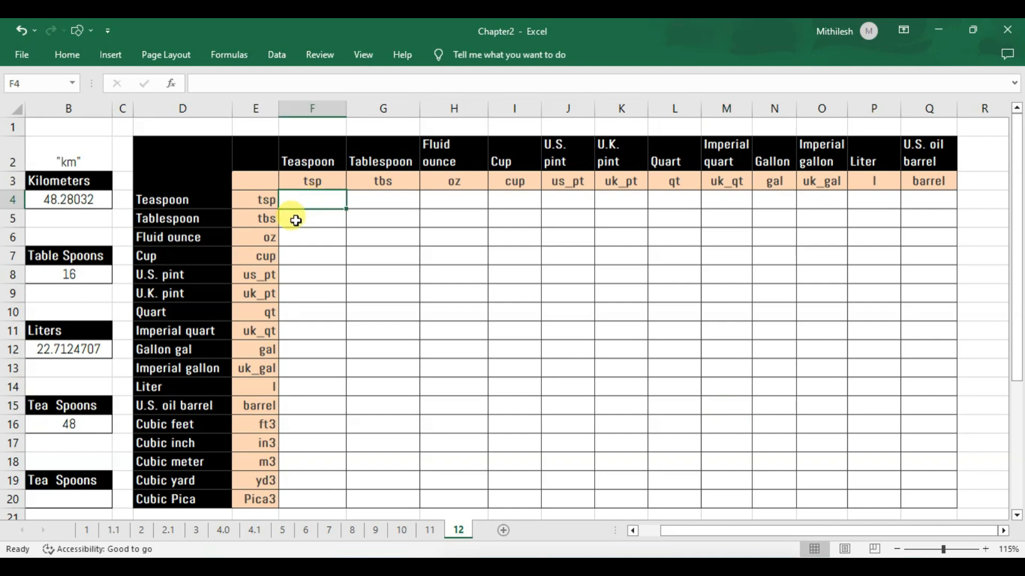
left_click(368, 218)
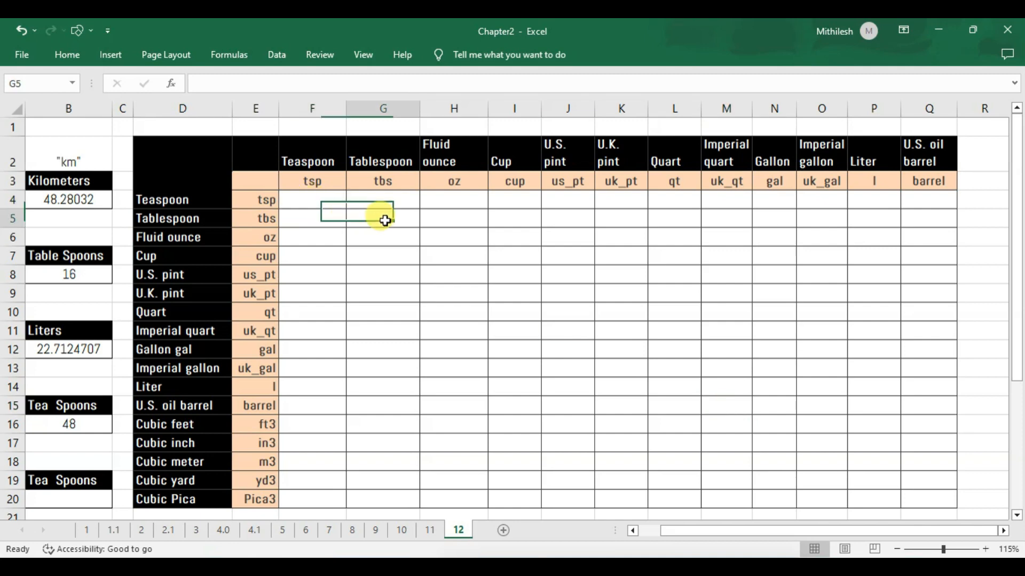
left_click(456, 220)
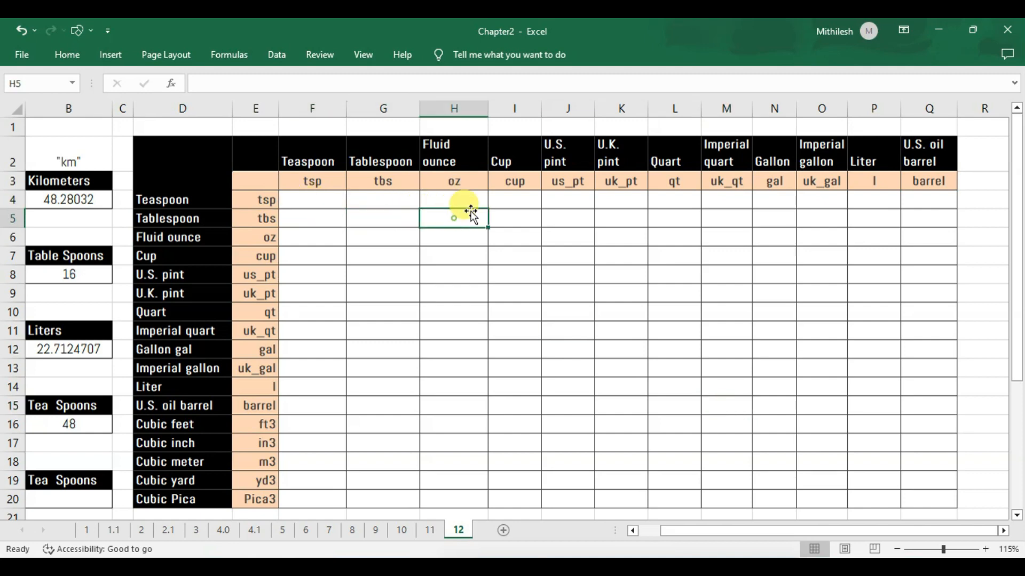
left_click(515, 185)
left_click(267, 218)
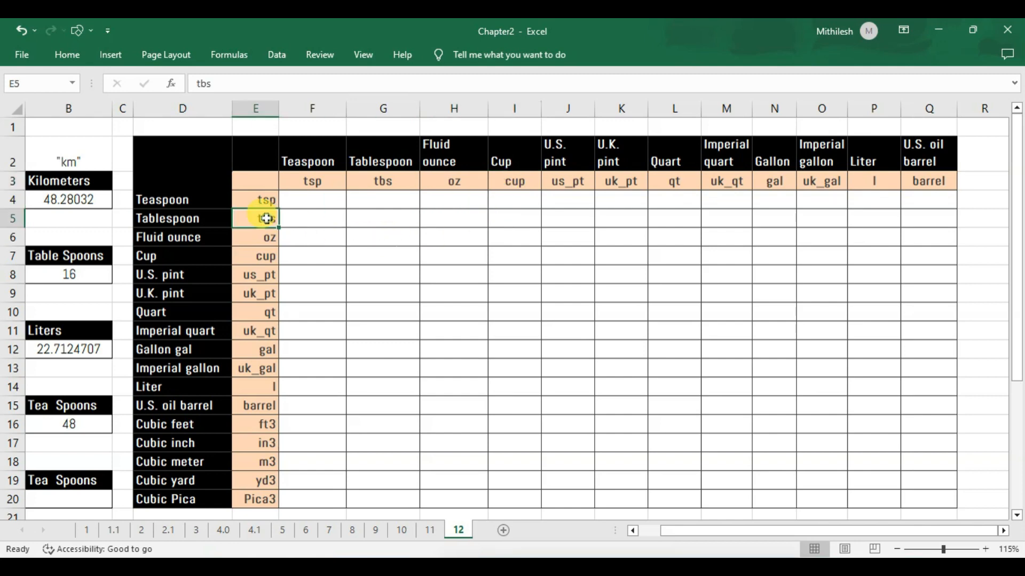
left_click(265, 258)
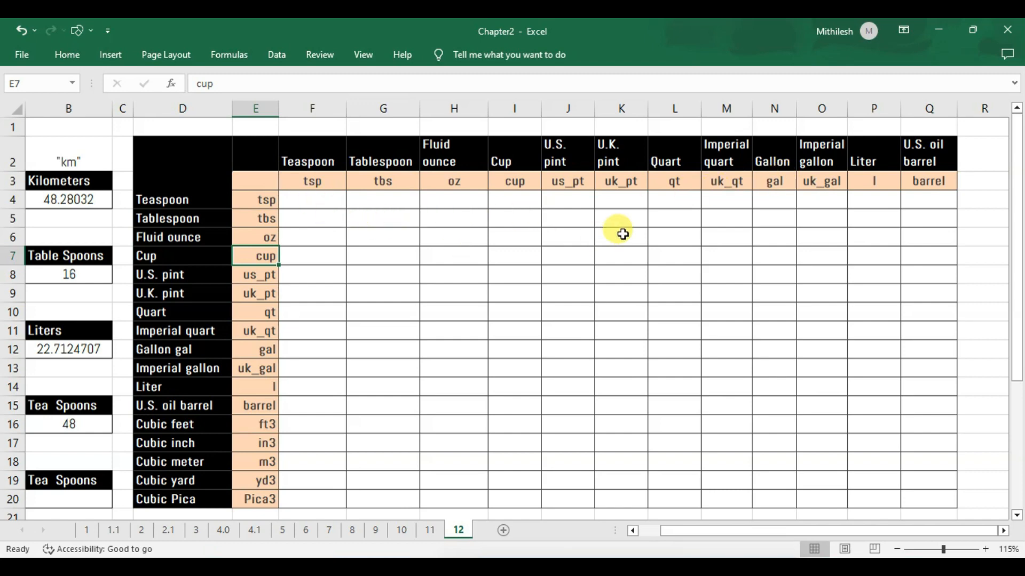
left_click(504, 267)
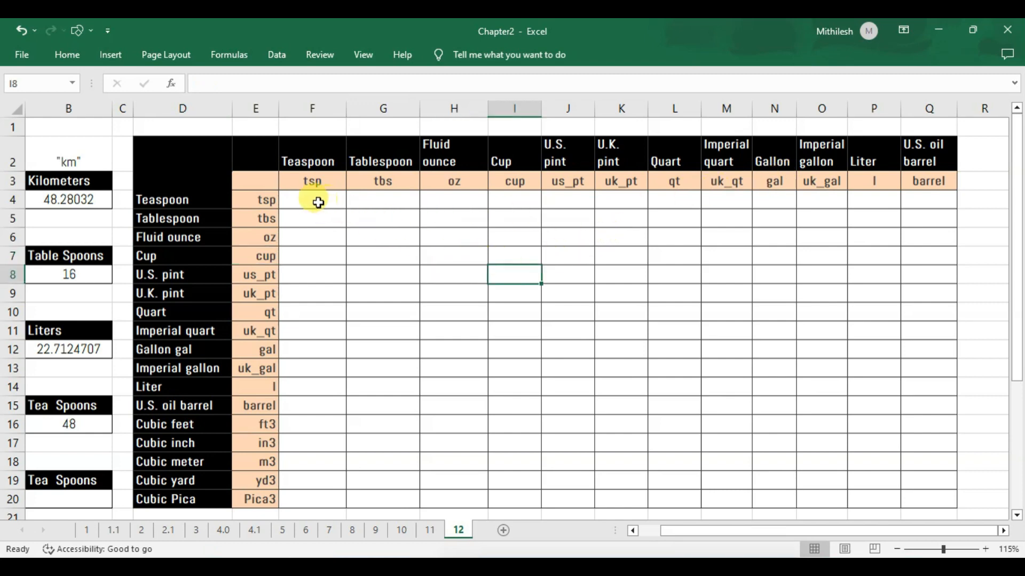
left_click_drag(318, 202, 903, 487)
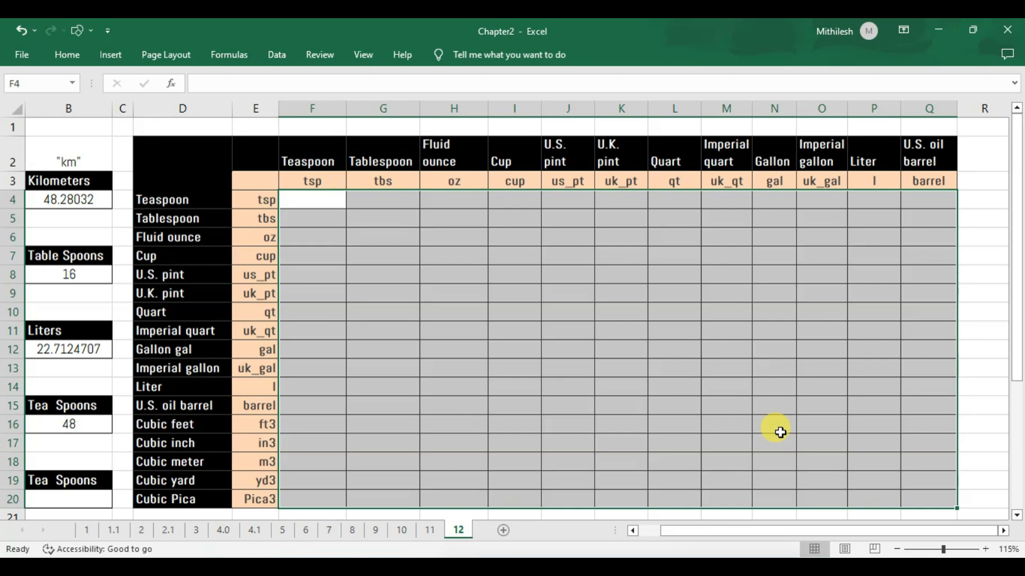
left_click(725, 404)
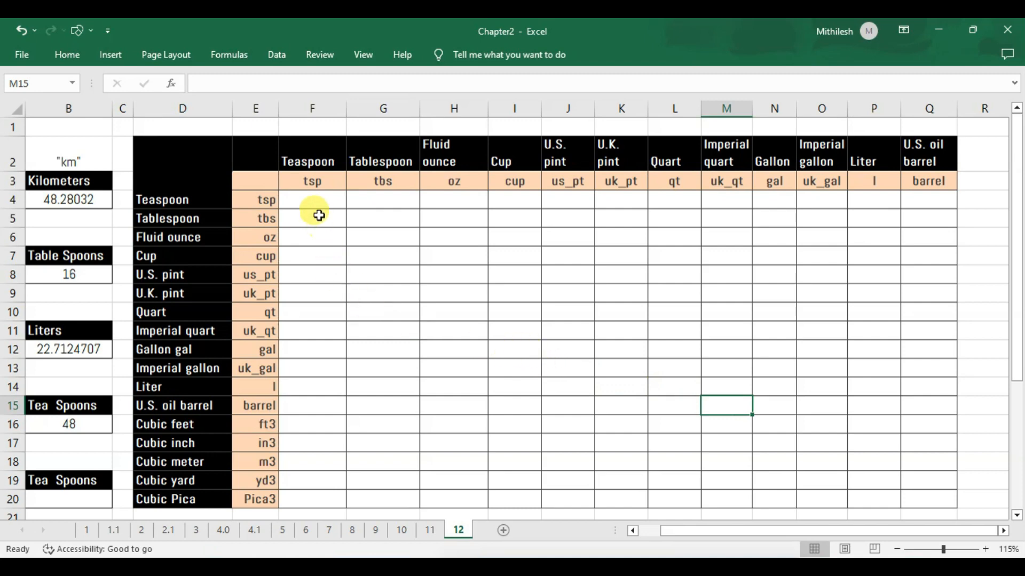
Compare the unit codes across F3:Q3 with those down E4:E20, including the Teaspoon labels and the U.S. oil barrel entry in D15:E15.
left_click(305, 202)
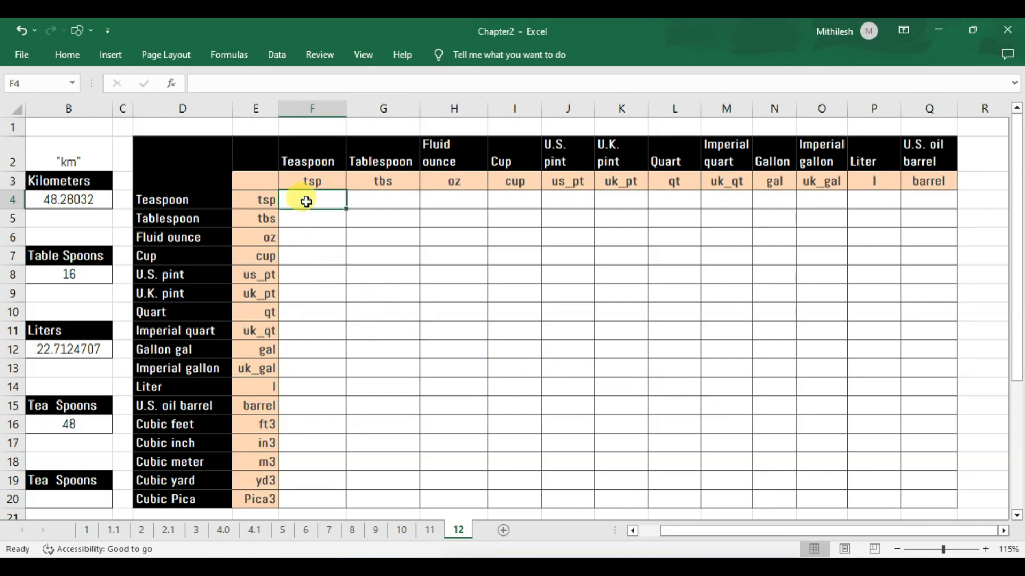
left_click(312, 177)
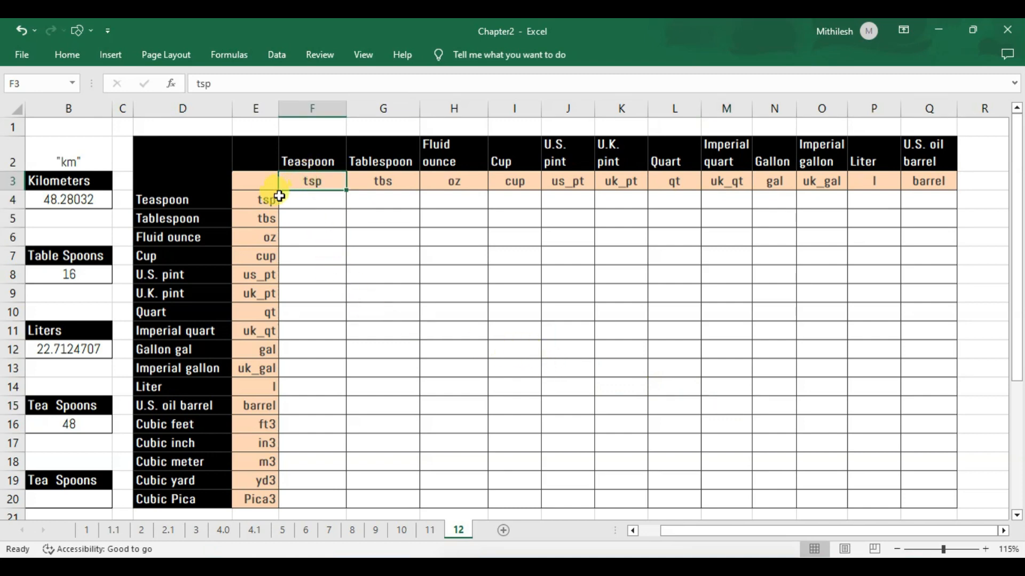
left_click(268, 199)
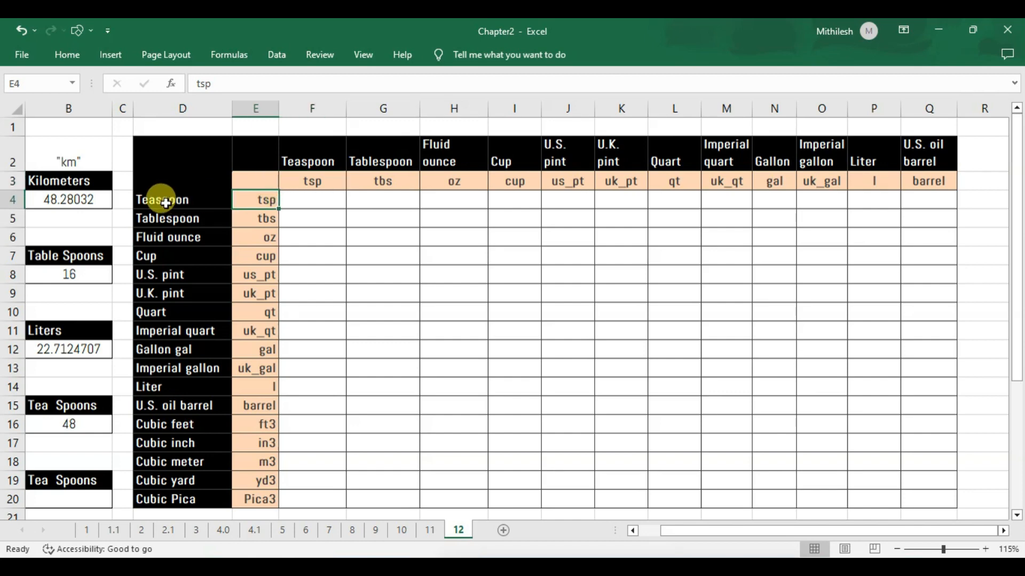
left_click(312, 161)
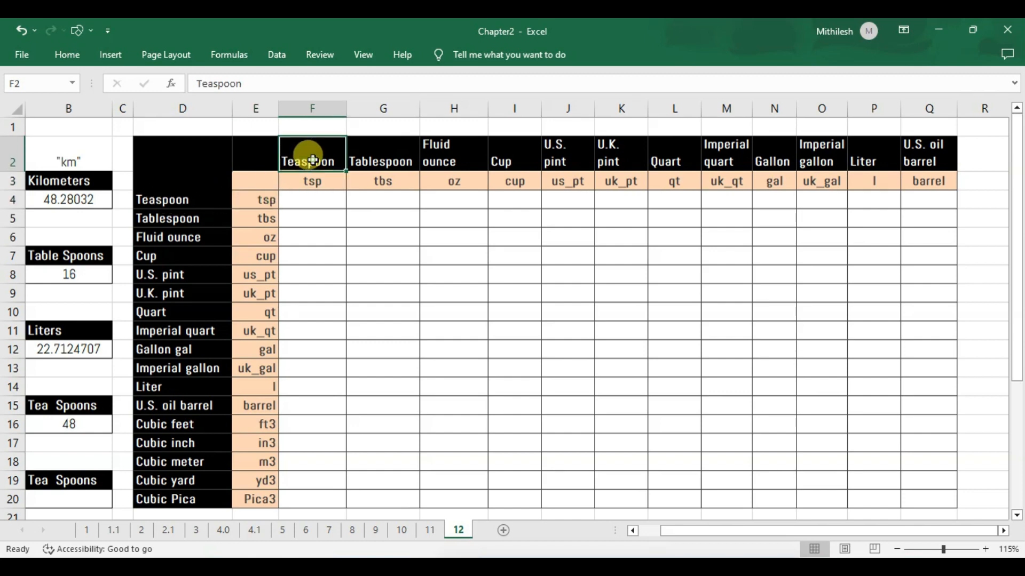
left_click(333, 187)
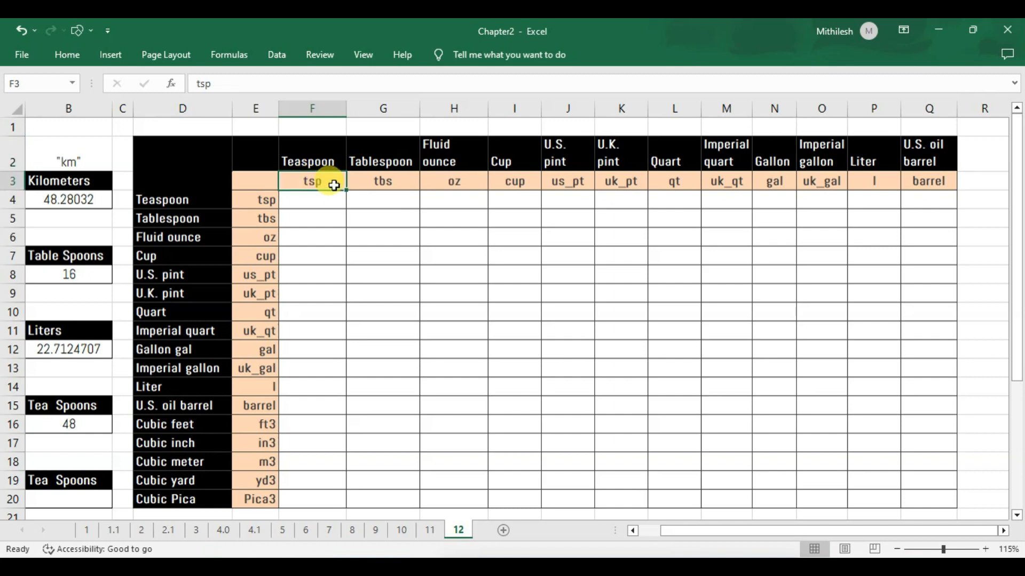
left_click_drag(334, 185, 906, 182)
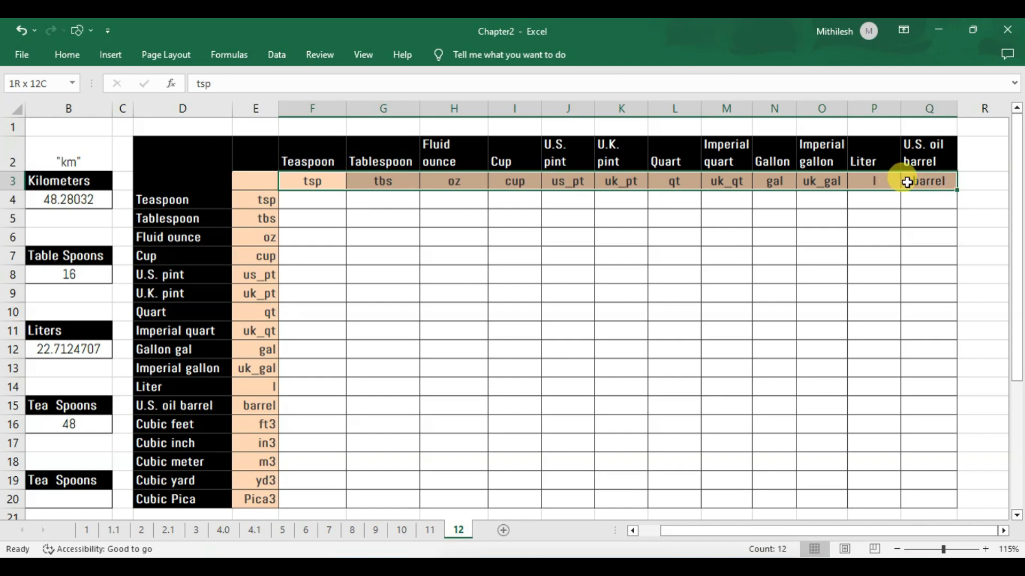
left_click_drag(906, 182, 907, 183)
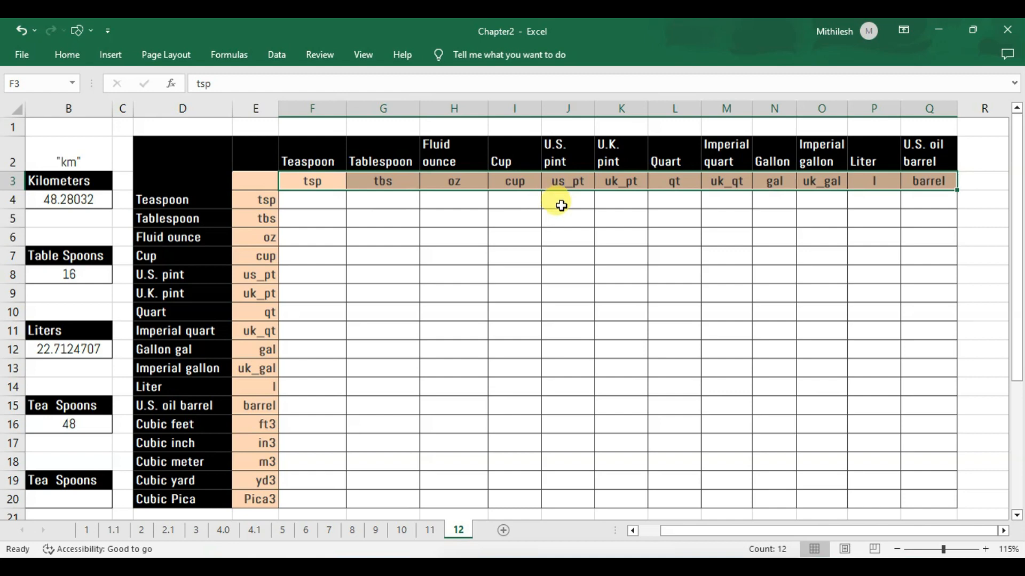
left_click(515, 253)
left_click_drag(261, 198, 252, 499)
left_click_drag(263, 194, 258, 496)
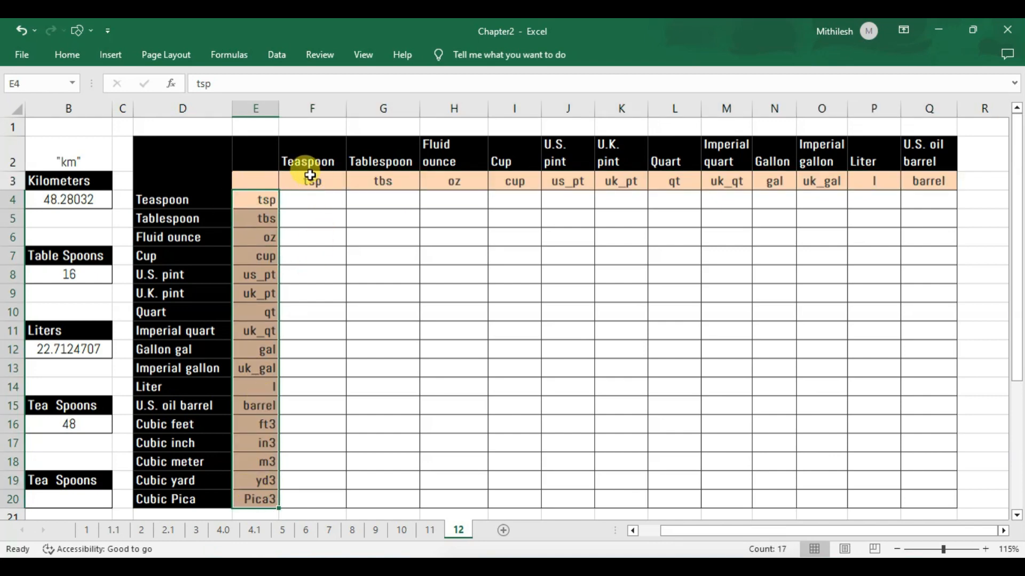
left_click_drag(307, 179, 910, 185)
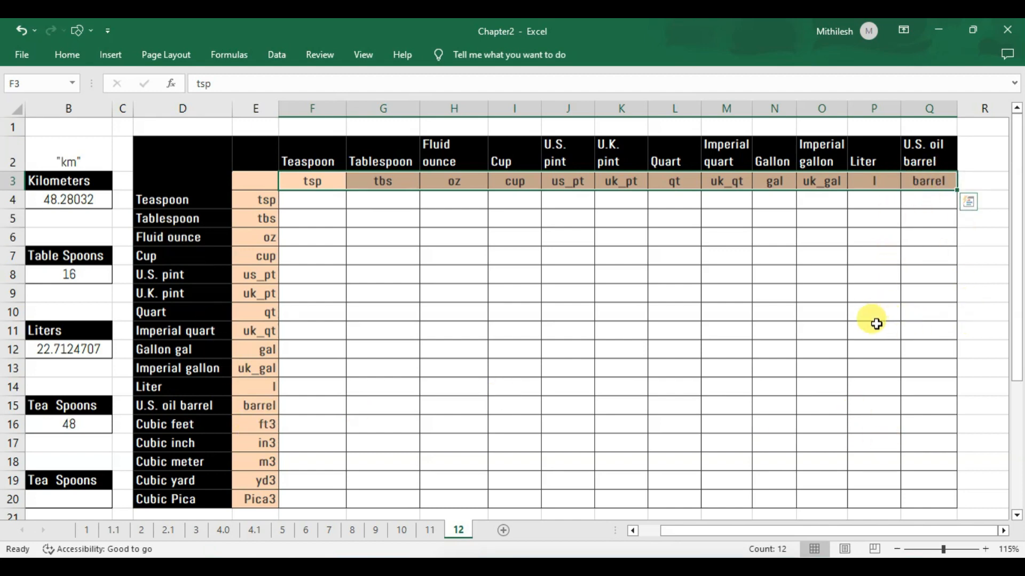
left_click(822, 323)
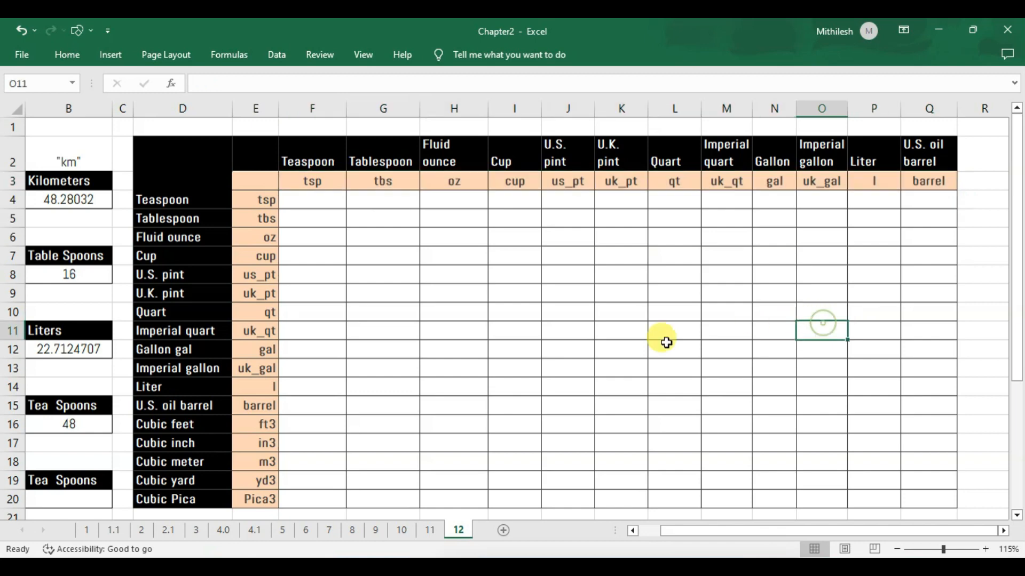
left_click(245, 408)
left_click_drag(175, 411, 252, 409)
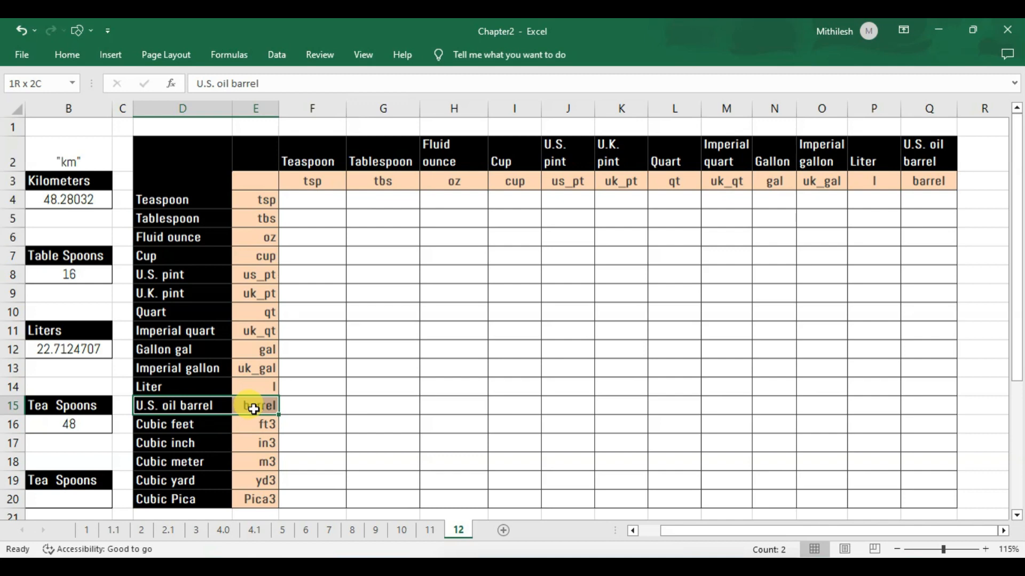
left_click_drag(253, 410, 254, 409)
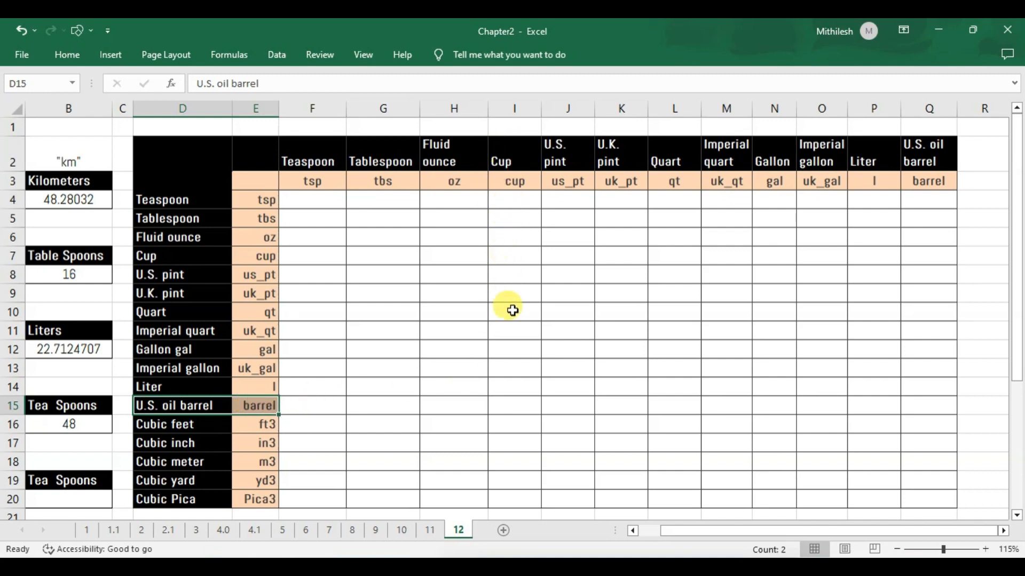
Enter =CONVERT(1,E4,F3) in F4 for the Teaspoon-to-Teaspoon conversion.
left_click(515, 407)
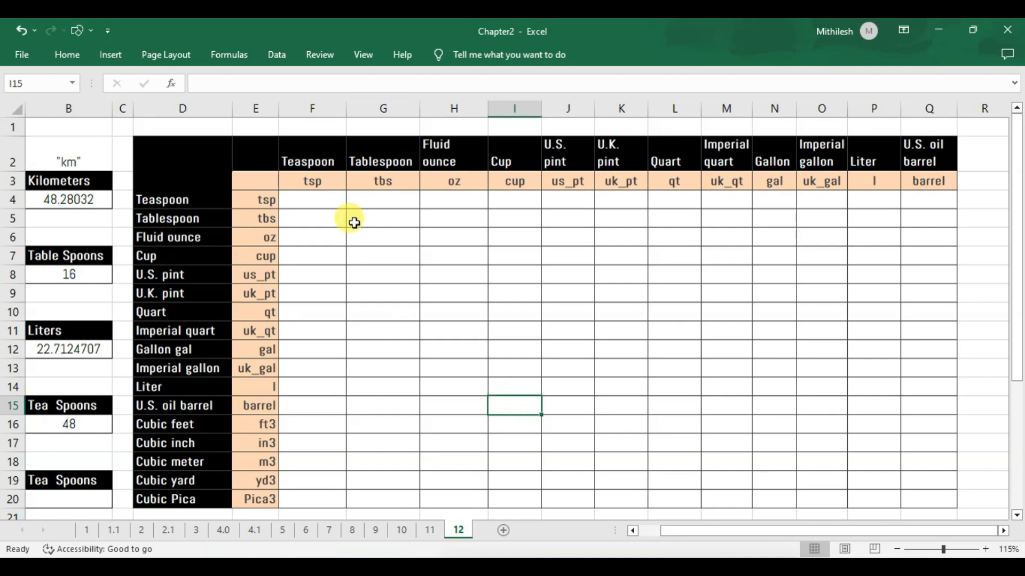
left_click(323, 200)
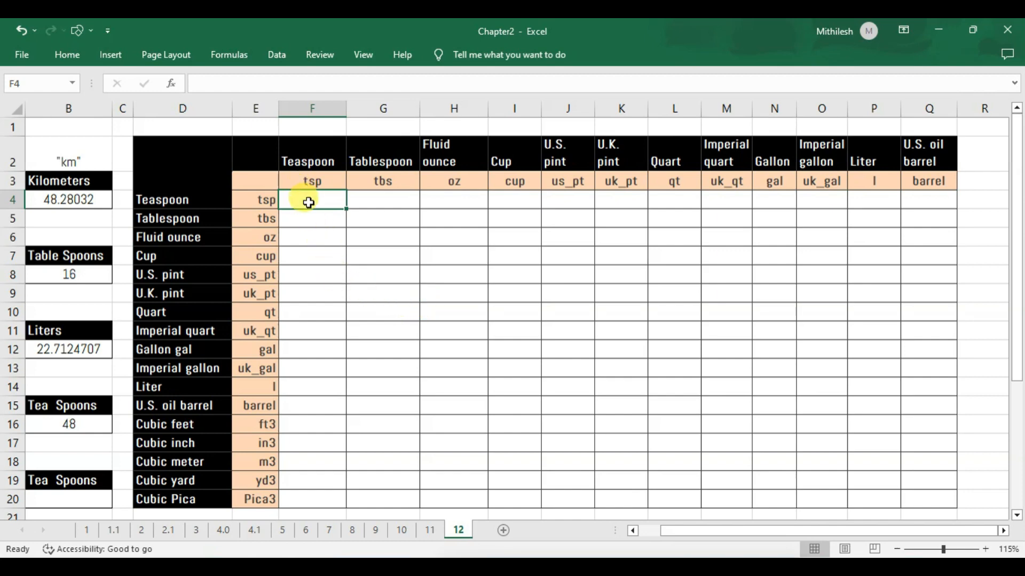
type("=")
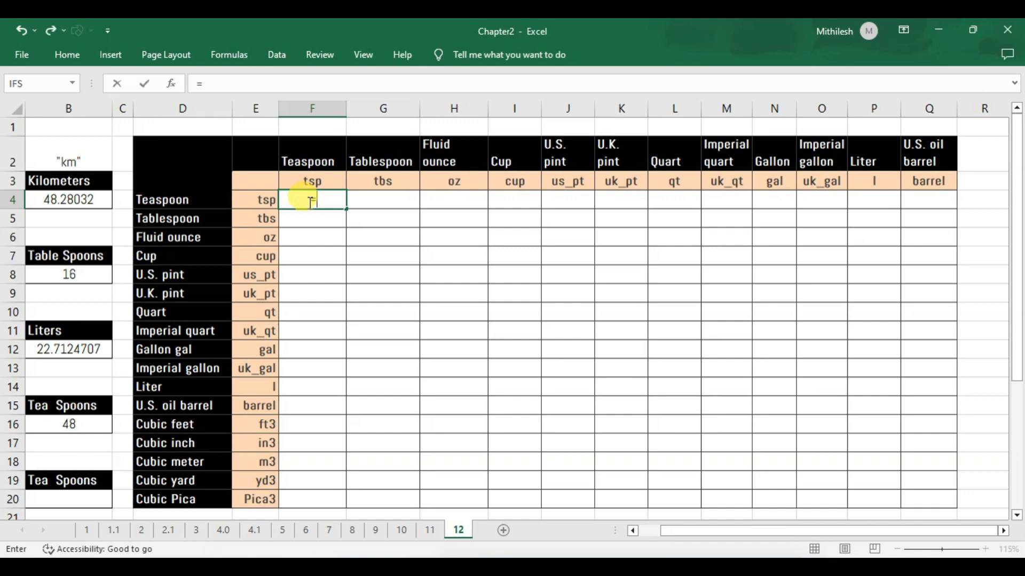
type("convert")
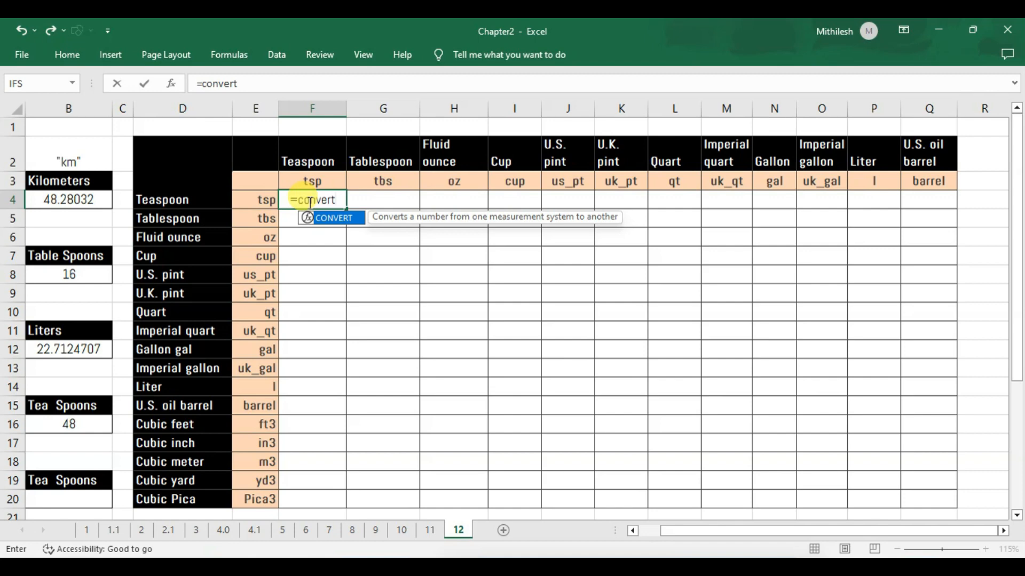
key("Tab")
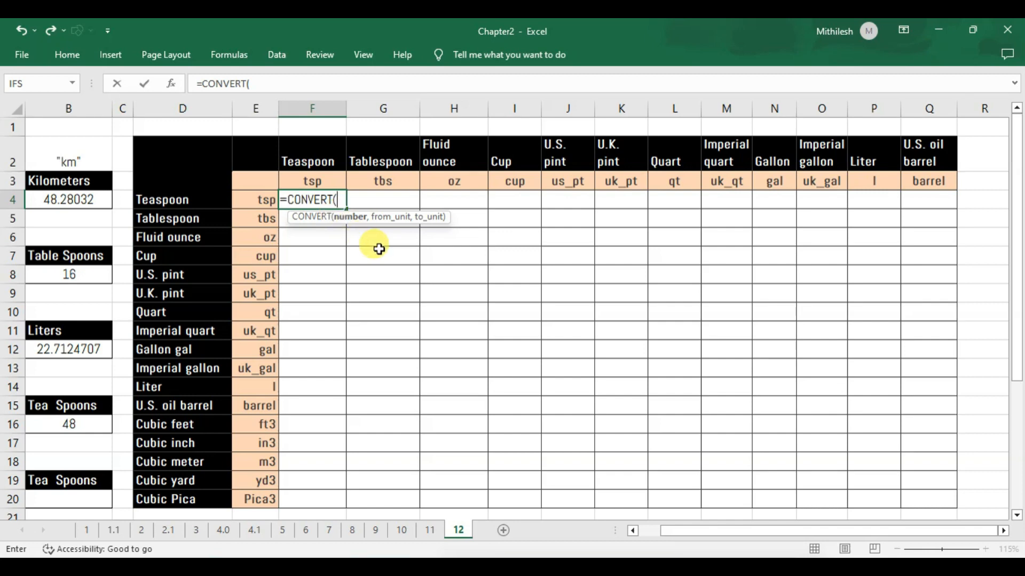
type("1,")
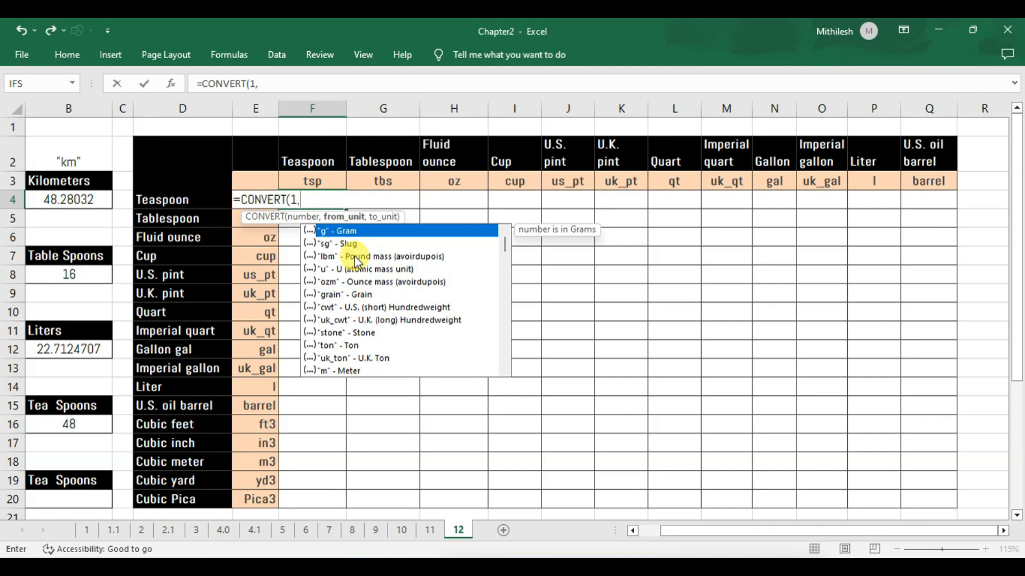
key("Left")
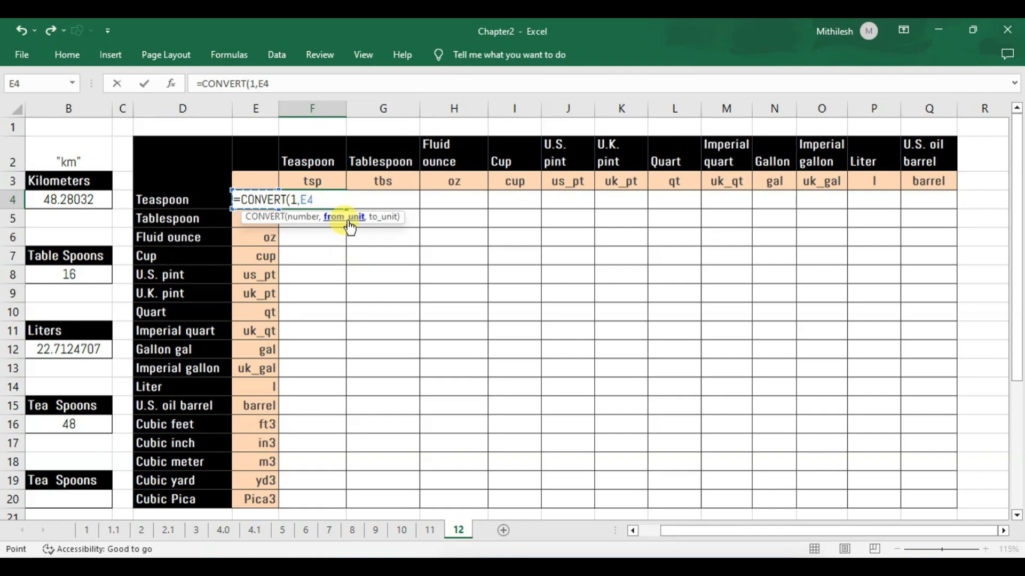
type(",")
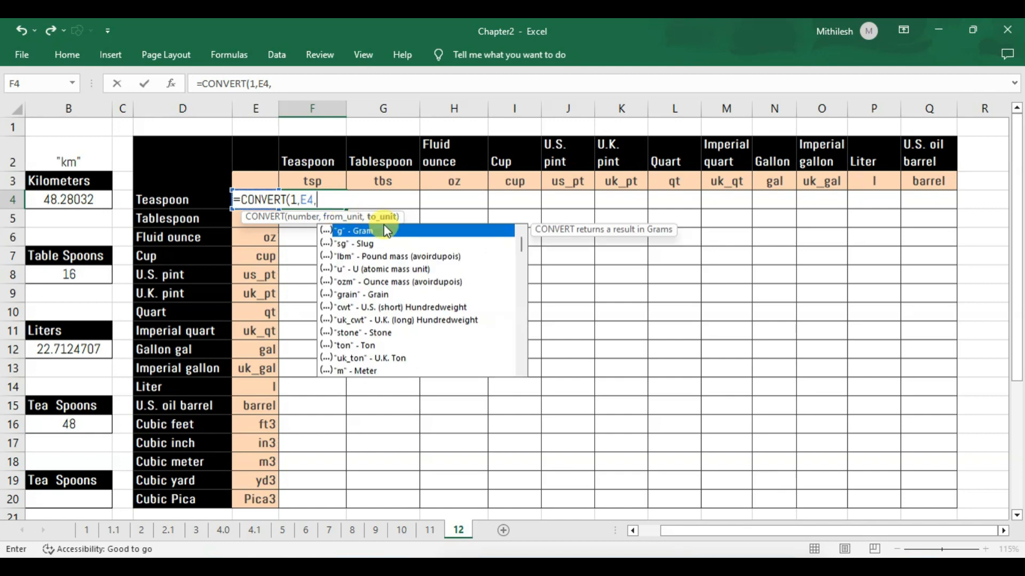
left_click(327, 182)
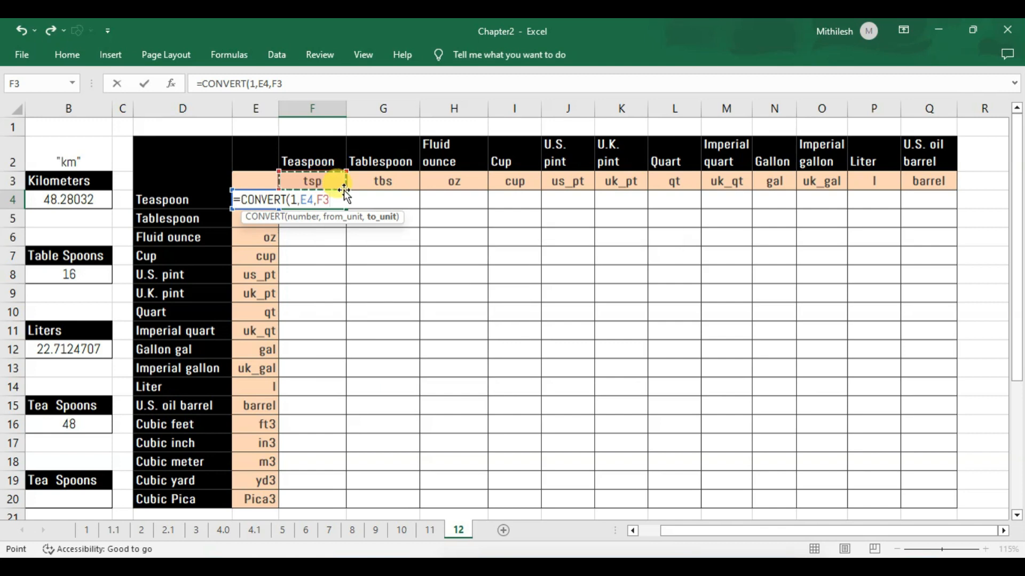
type(")")
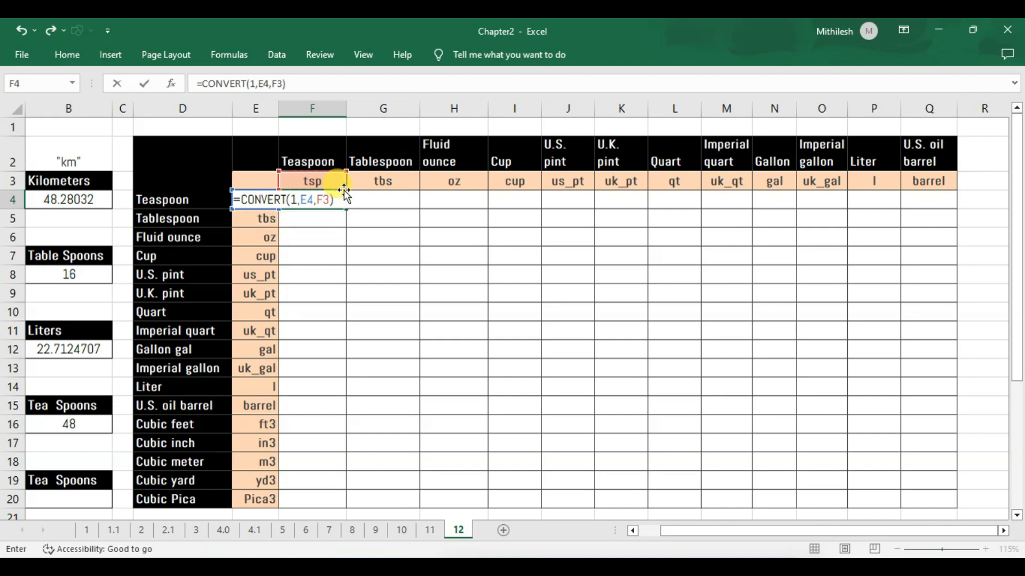
key("Return")
Try to fill the F4 conversion formula across the Teaspoon row through the Cup column in I4.
left_click(270, 199)
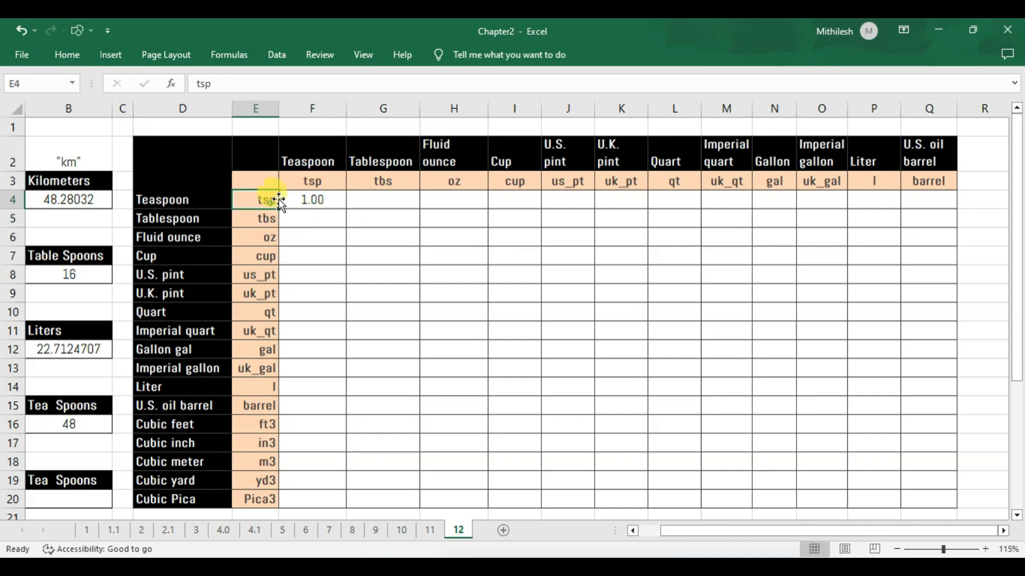
left_click(317, 206)
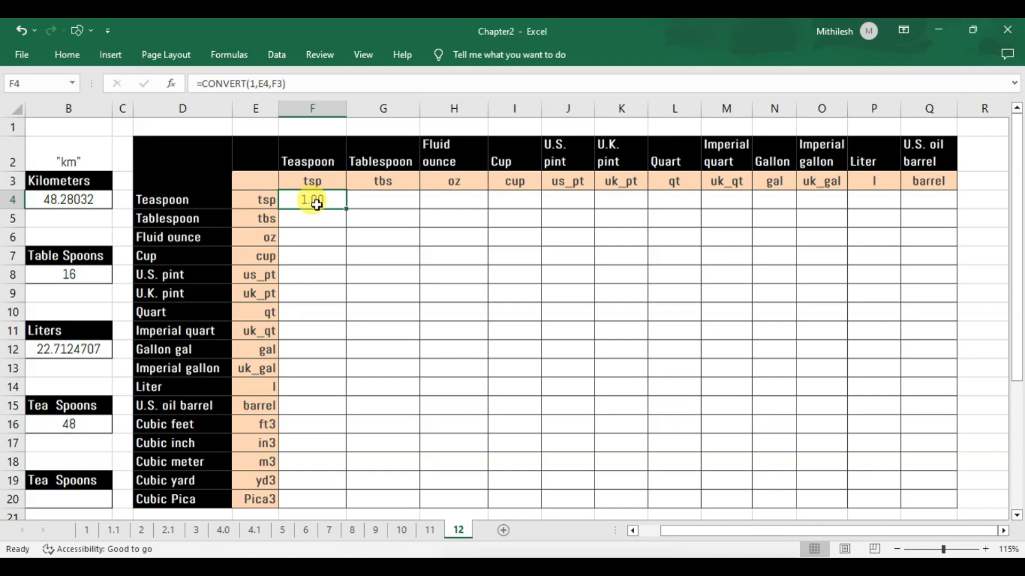
left_click(262, 200)
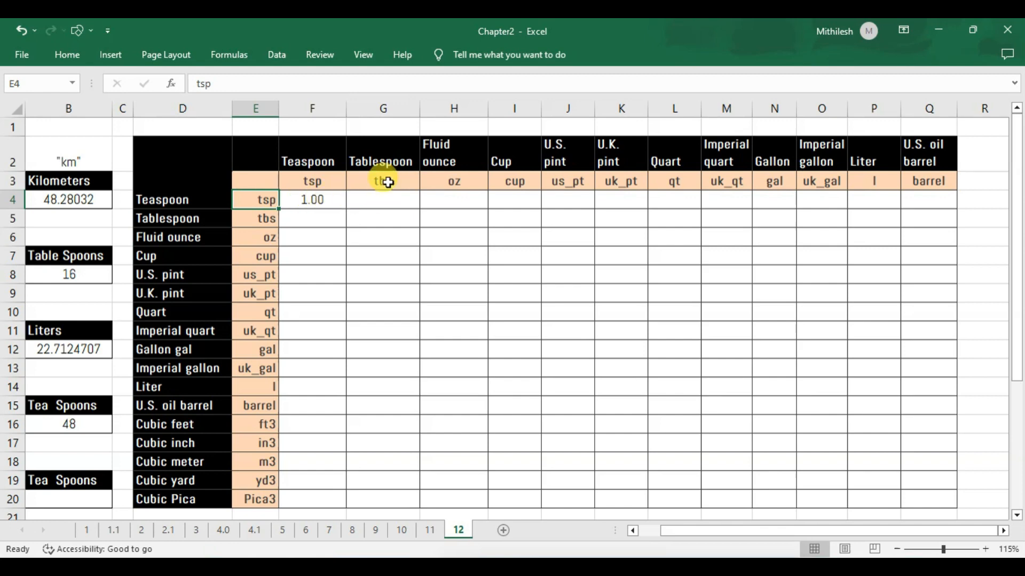
left_click(508, 200)
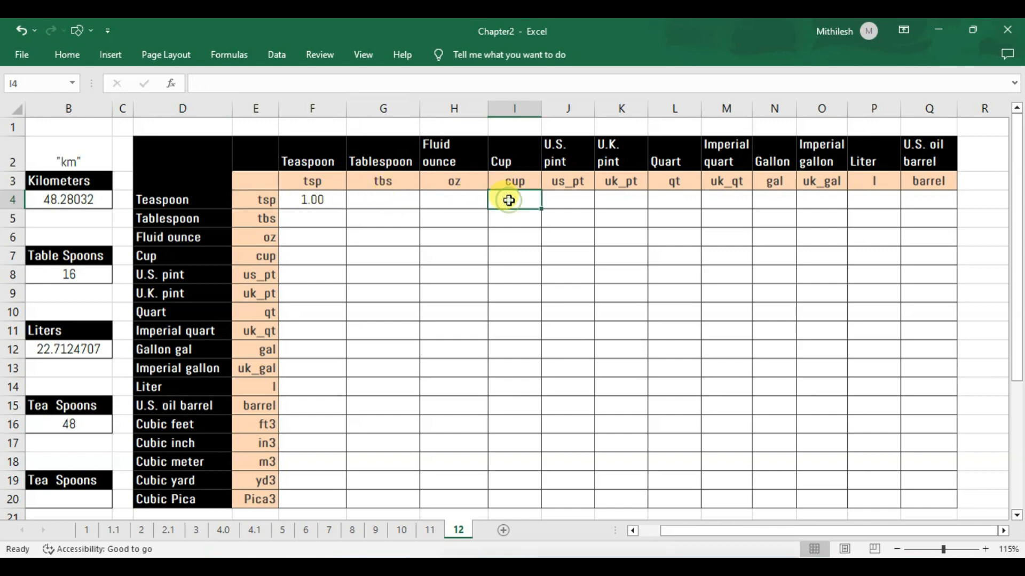
left_click(336, 203)
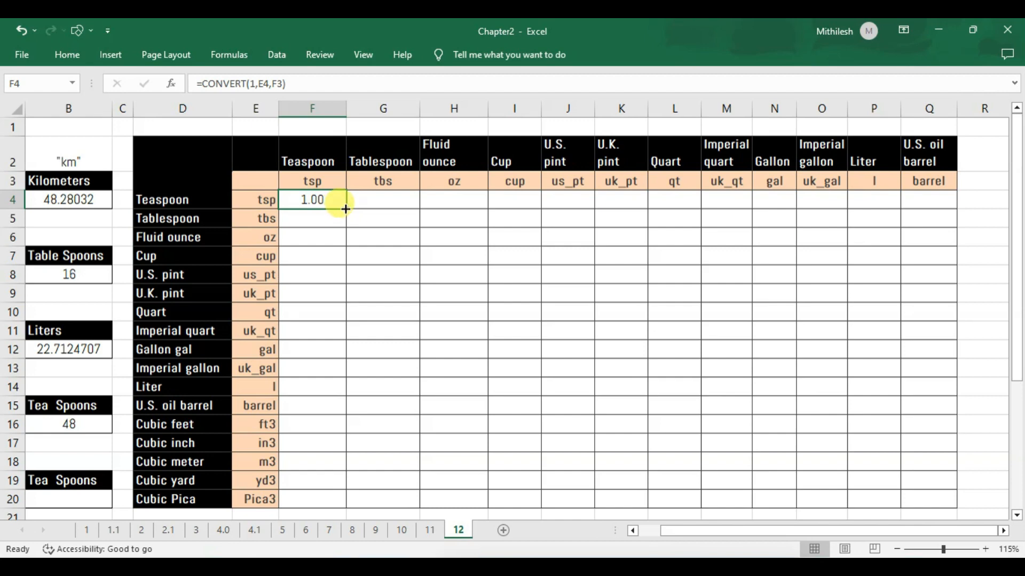
left_click_drag(345, 209, 533, 203)
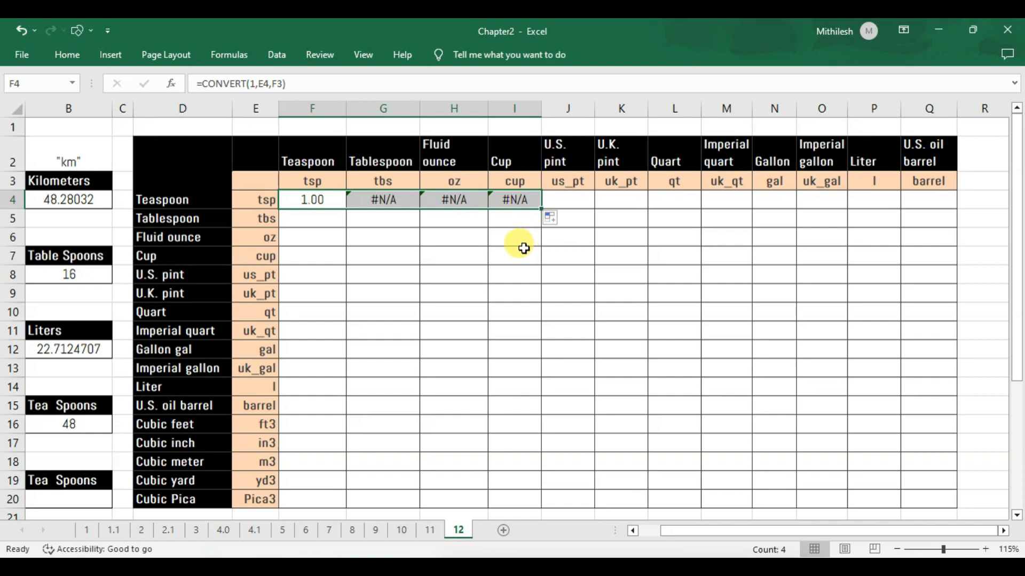
Clear the copied formulas from G4:I4, keeping the original formula in F4.
key("Delete")
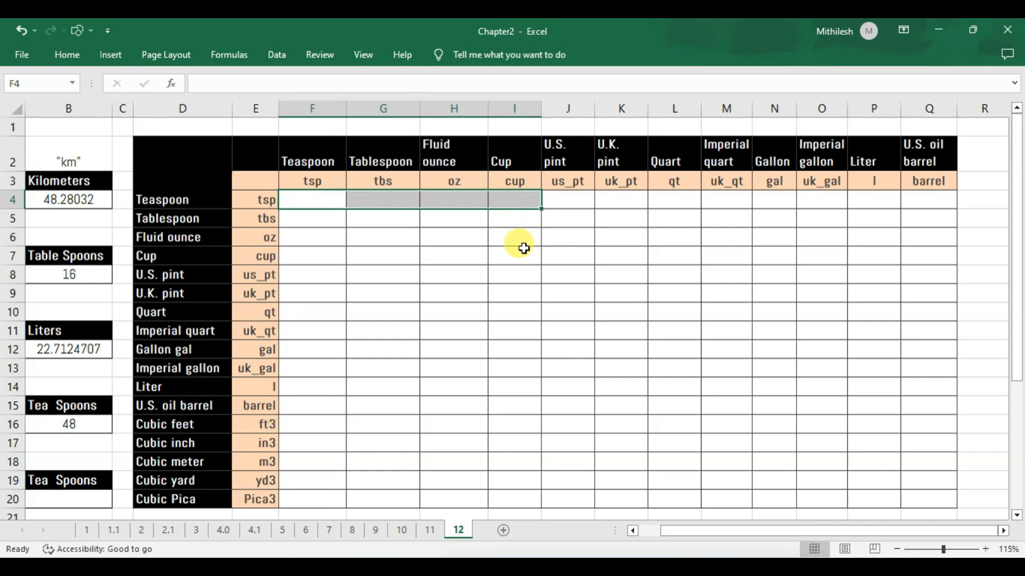
left_click(494, 253)
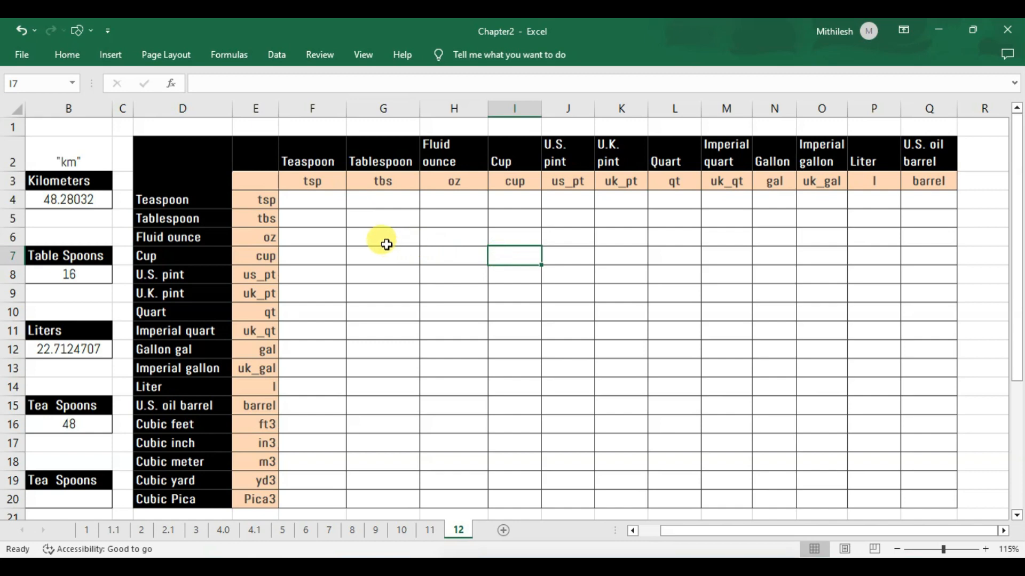
key("ctrl+z")
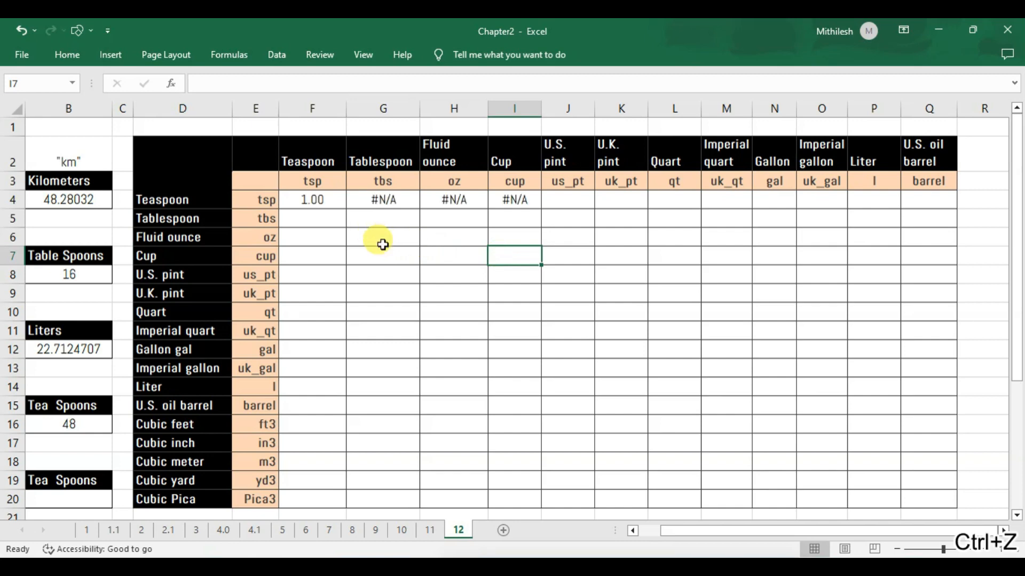
left_click_drag(374, 200, 512, 203)
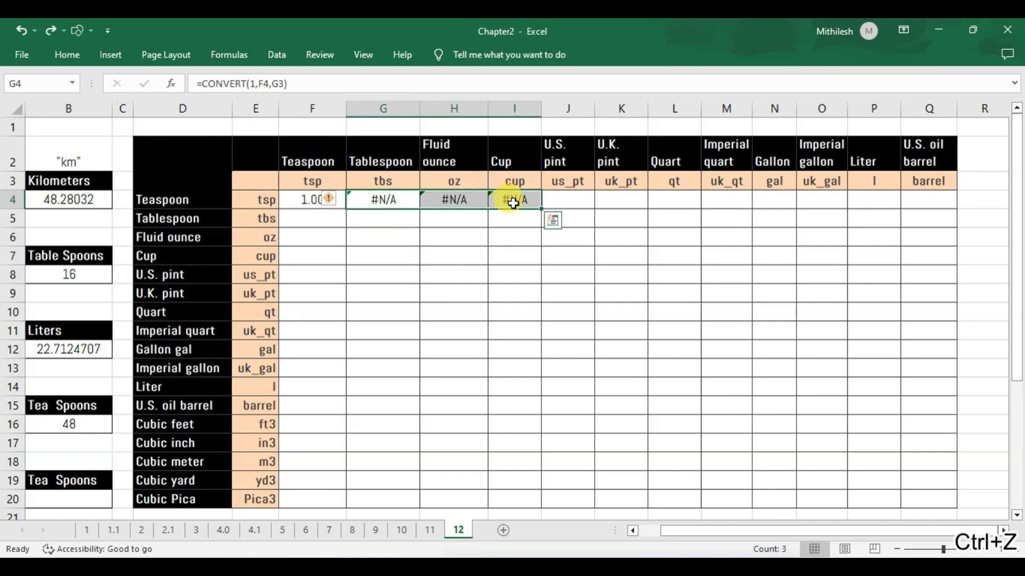
key("Delete")
left_click(395, 231)
Fill the F4 conversion formula into the Tablespoon cell G4 only.
left_click(318, 201)
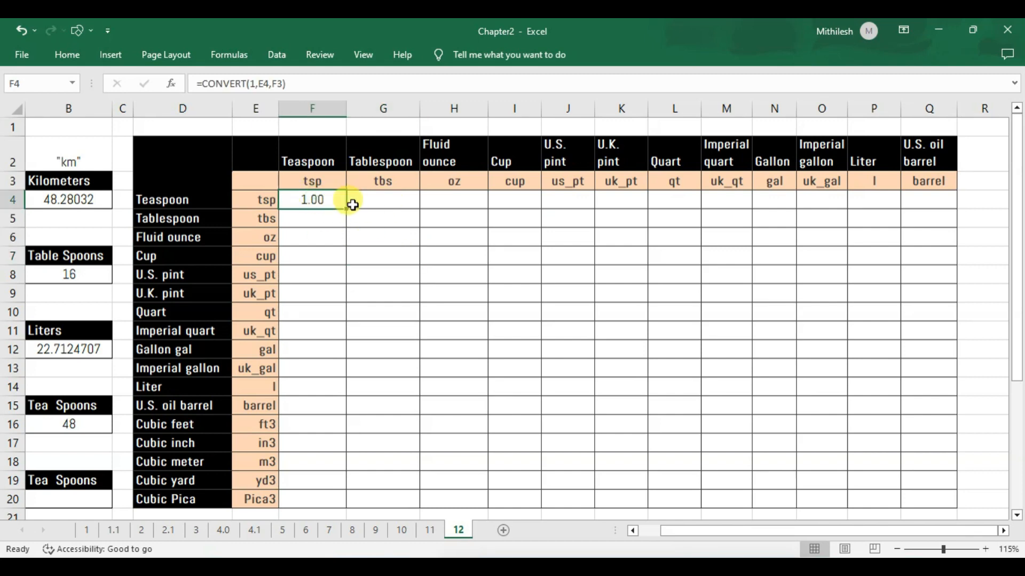
left_click_drag(345, 208, 410, 208)
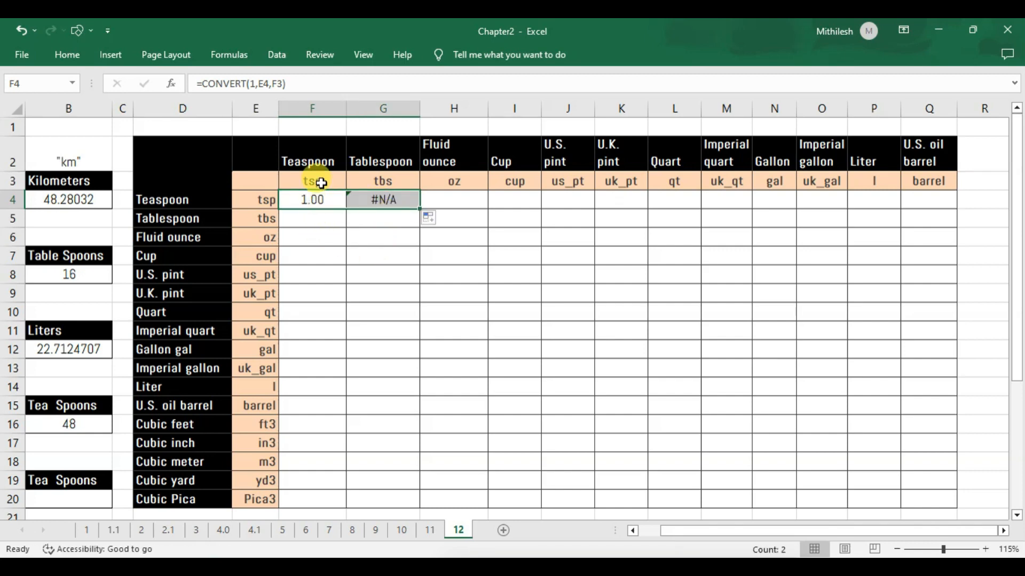
scroll(321, 183, "up", 2)
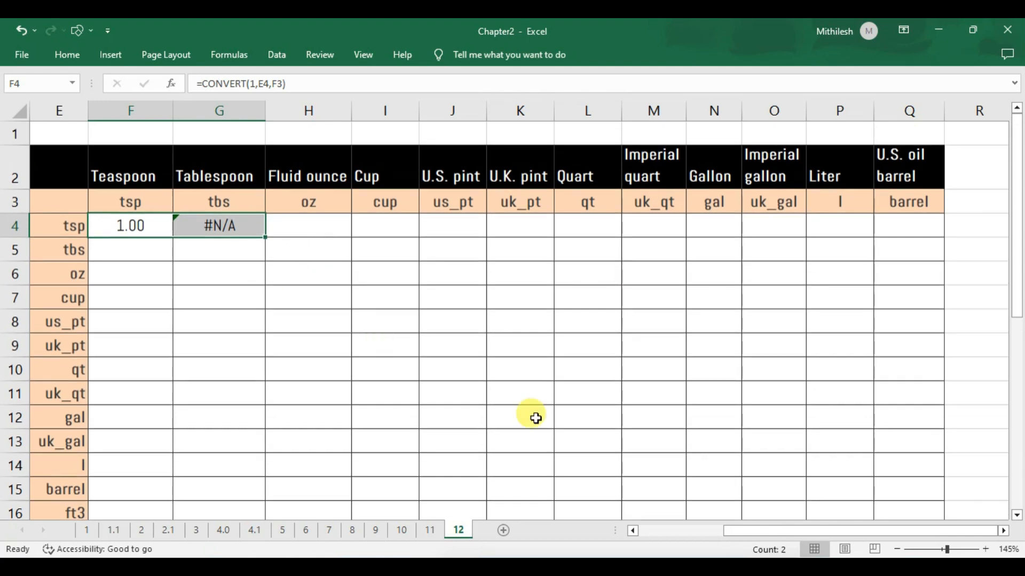
mouse_move(749, 531)
left_mouse_down()
mouse_move(721, 534)
mouse_move(730, 533)
left_mouse_up()
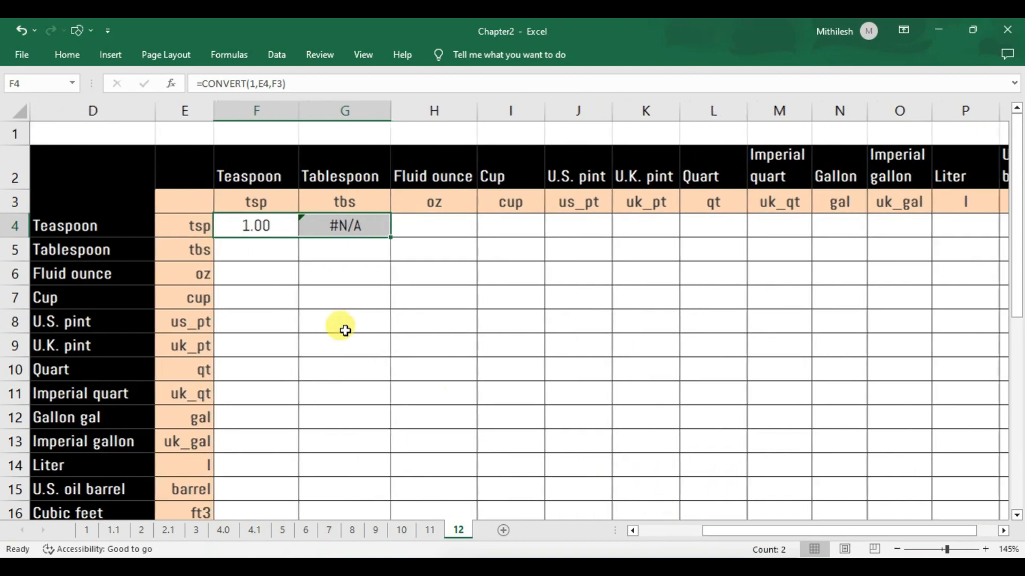
Compare the formulas in F4 and G4, checking which cells their from-unit and to-unit references point to.
left_click(353, 293)
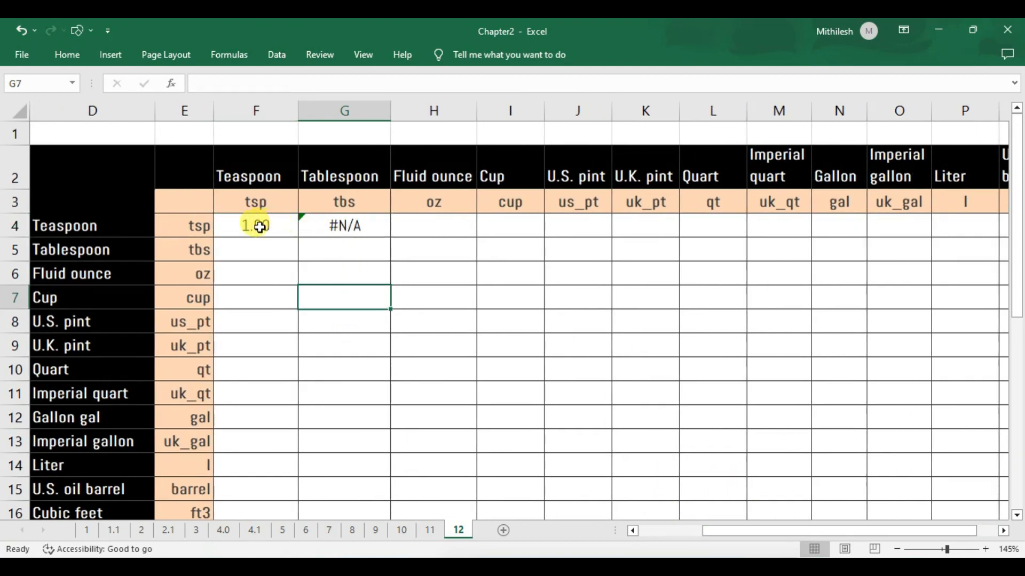
left_click(283, 227)
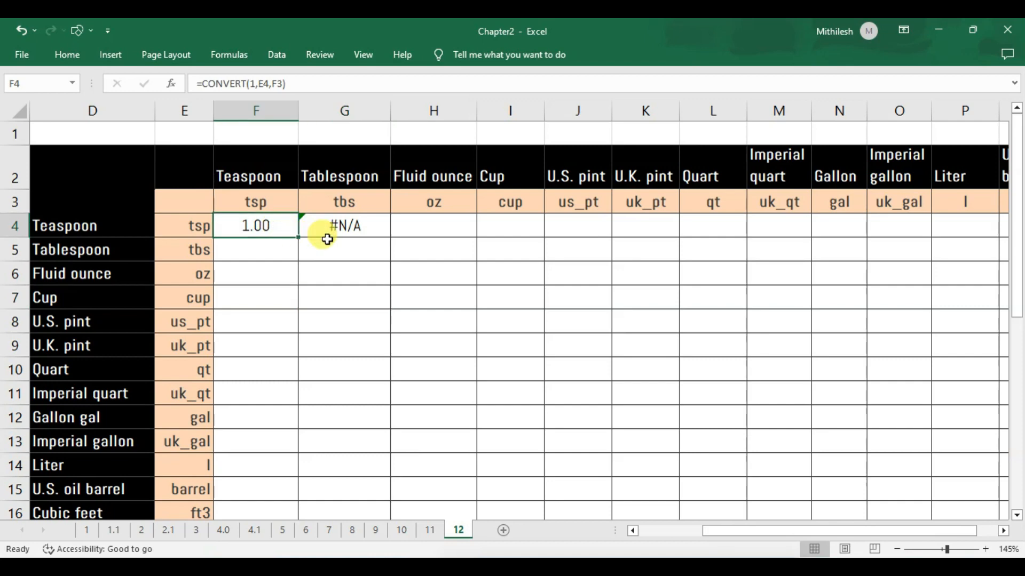
left_click(197, 226)
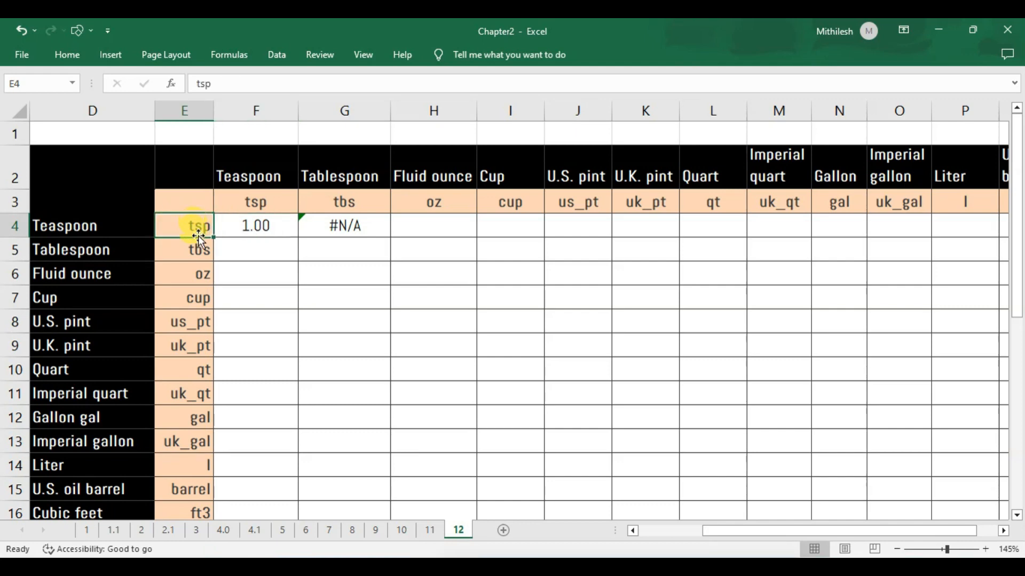
left_click(261, 227)
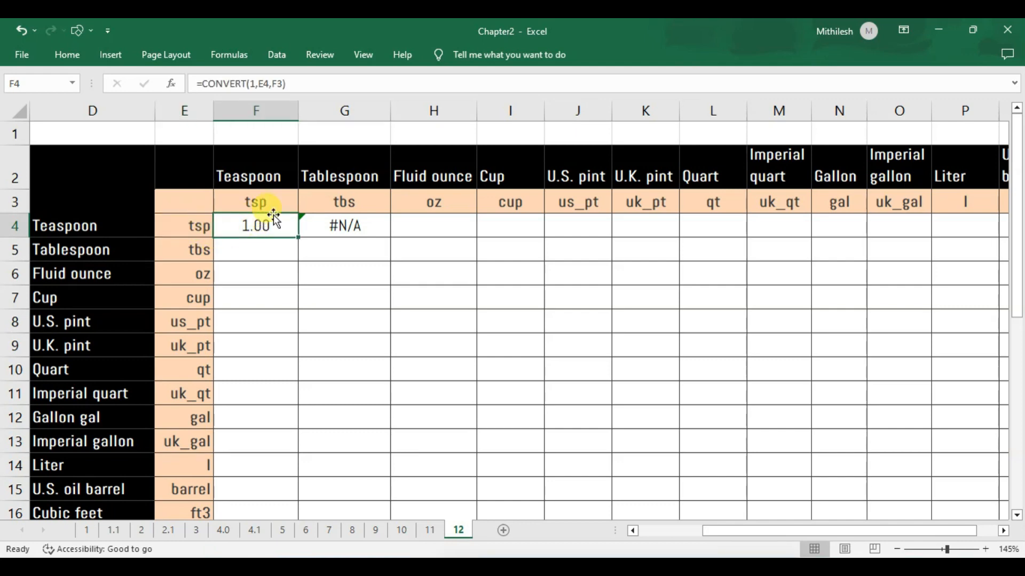
left_click(341, 233)
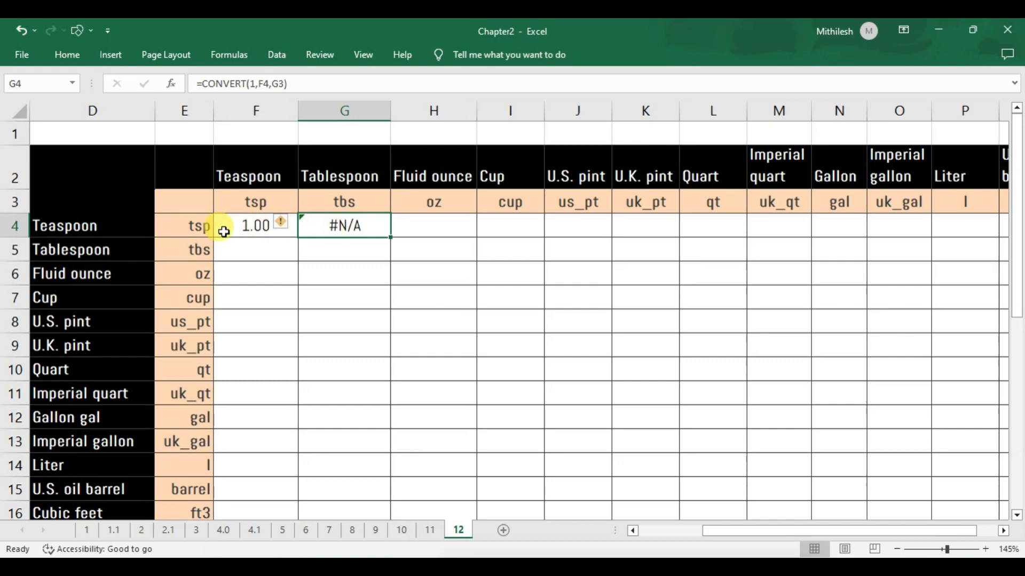
left_click(201, 225)
left_click(261, 228)
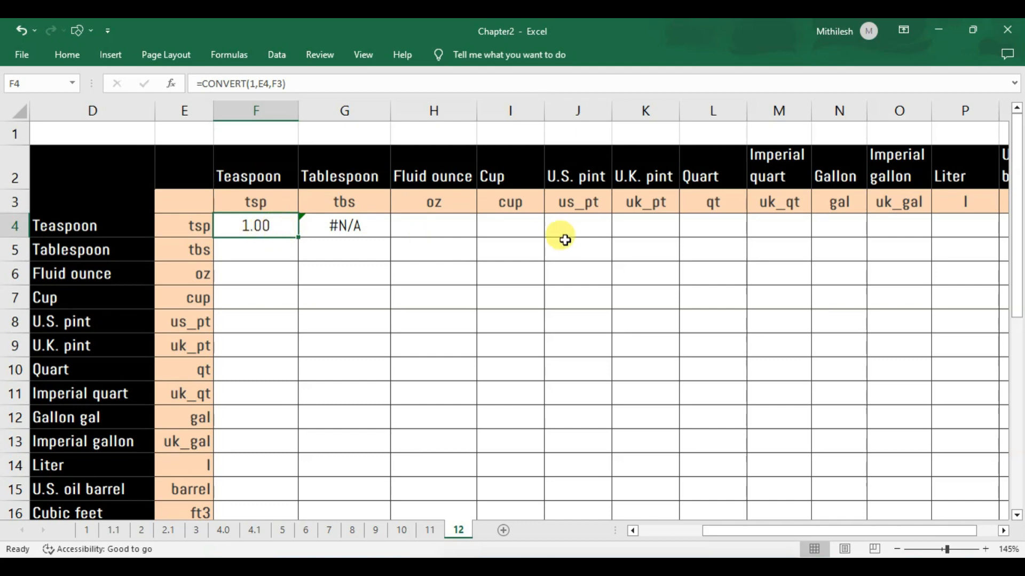
Examine the from-unit codes down E4:E11 and the to-unit codes across F3:O3 that the formula must reference.
left_click(190, 228)
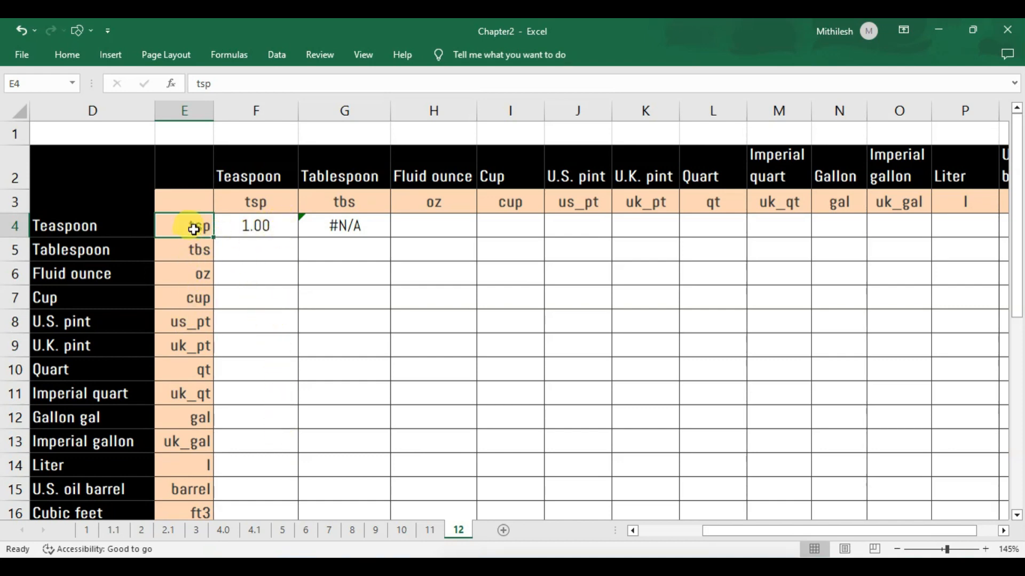
left_click(193, 252)
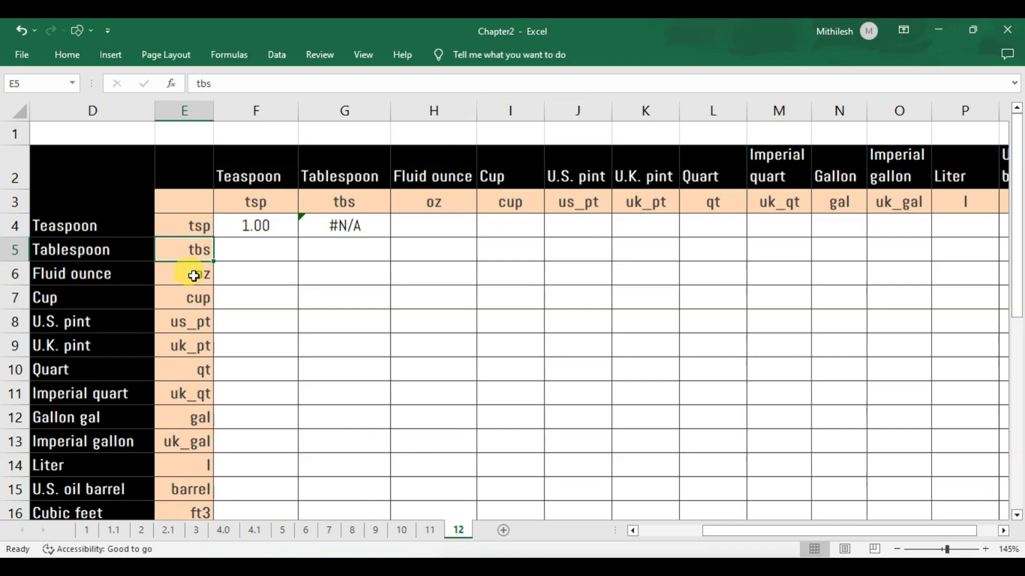
left_click(193, 276)
left_click(195, 297)
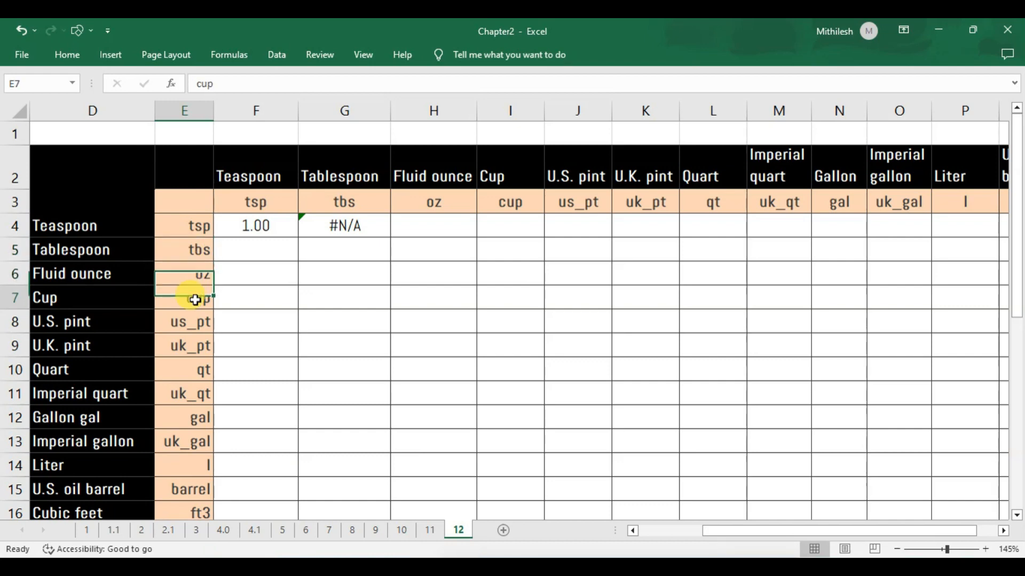
left_click_drag(194, 233, 187, 394)
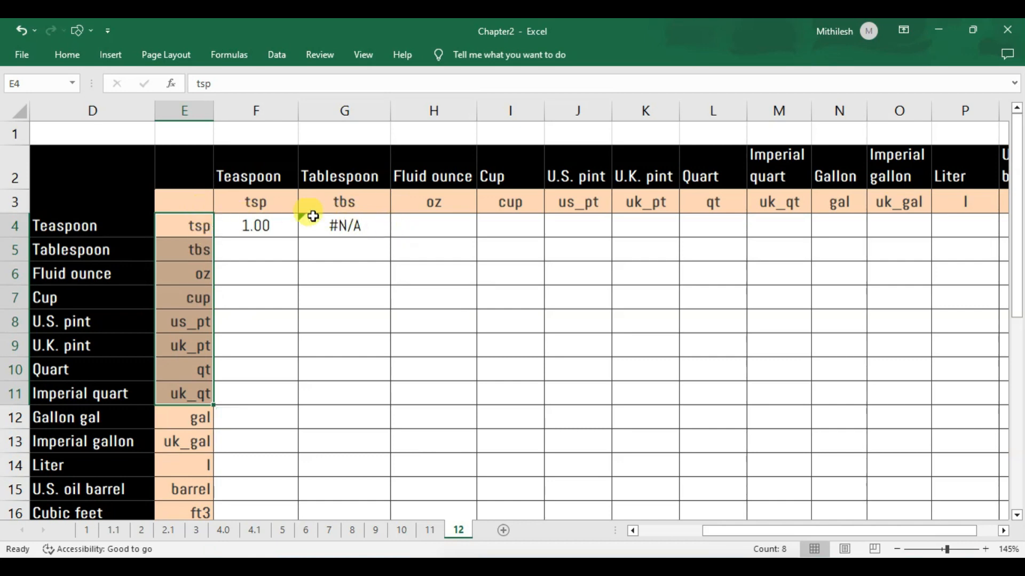
left_click_drag(247, 201, 595, 201)
left_click_drag(264, 201, 885, 202)
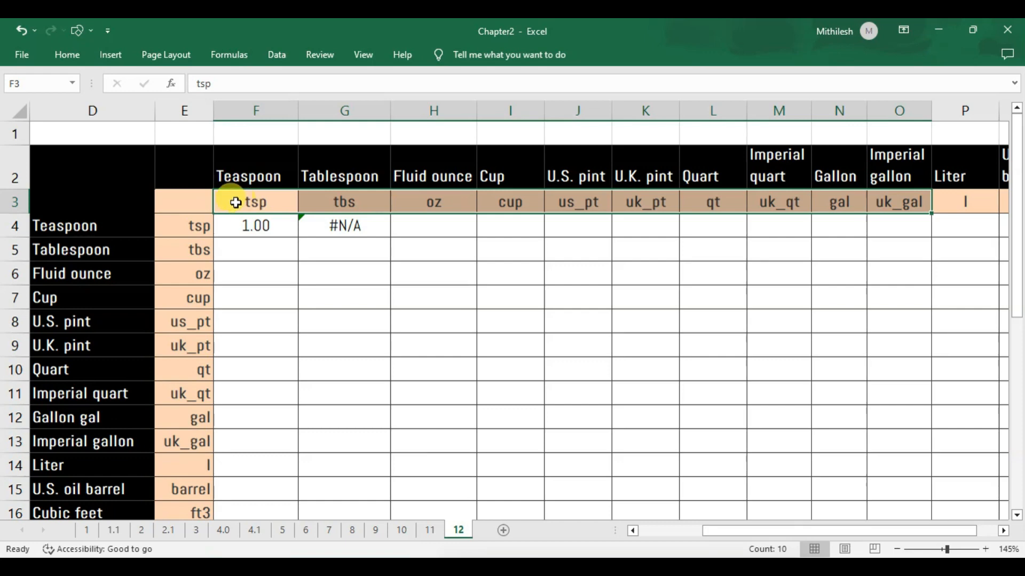
Examine the to-unit codes from F3 to I3 and the cells below Cup that must keep using row 3.
left_click_drag(246, 201, 348, 201)
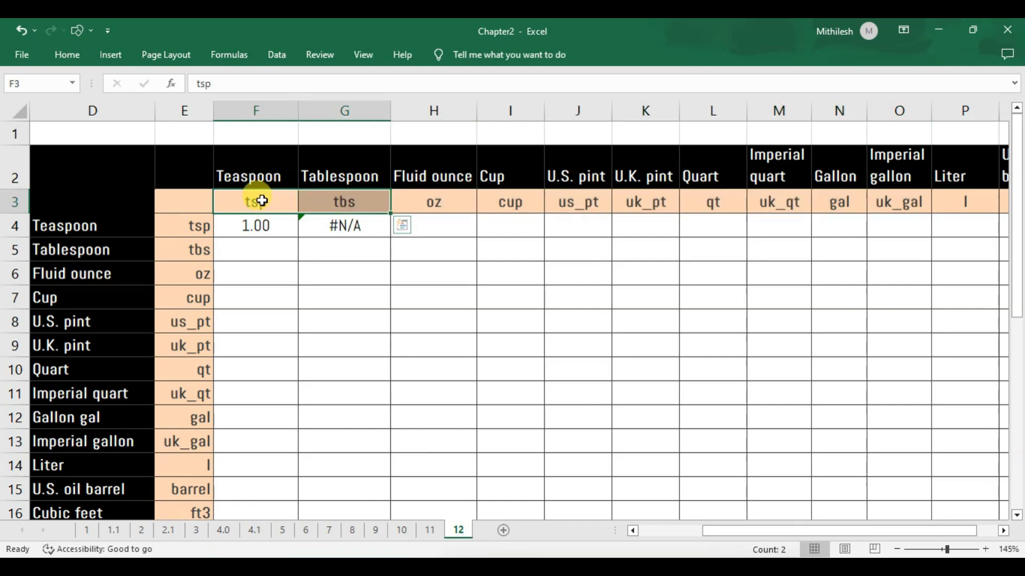
left_click_drag(261, 199, 517, 202)
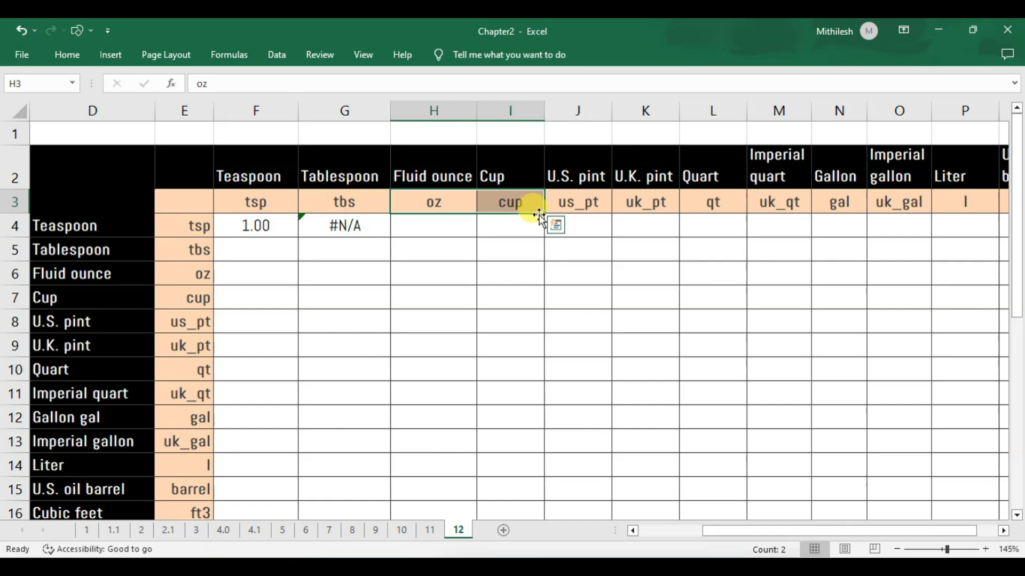
left_click(513, 201)
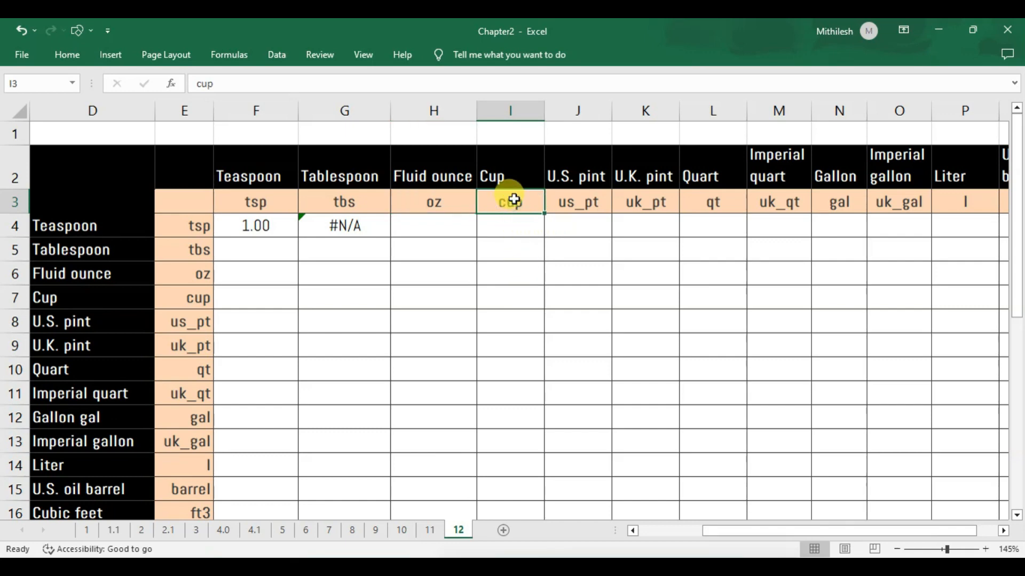
left_click(516, 224)
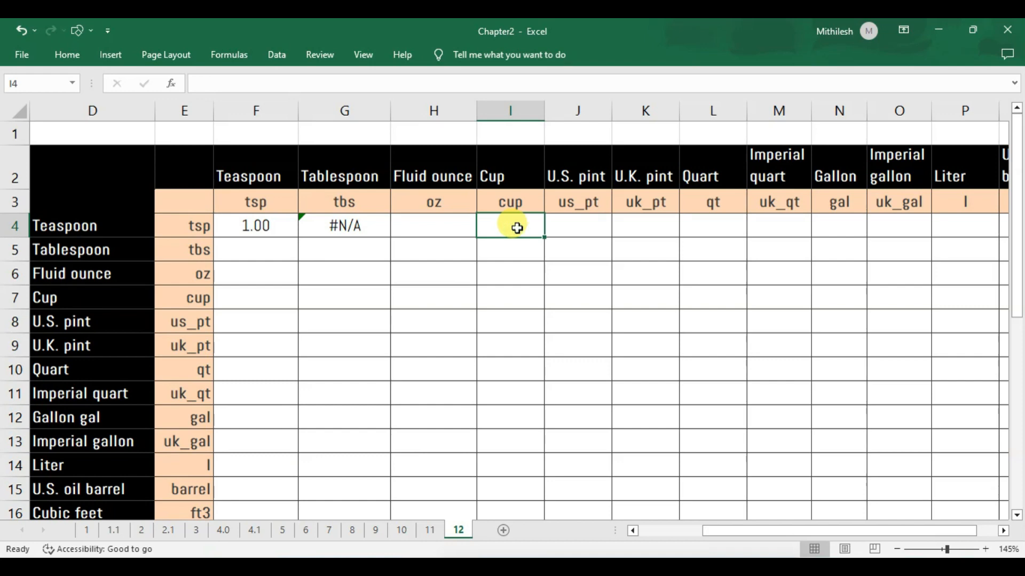
left_click(516, 250)
left_click(512, 276)
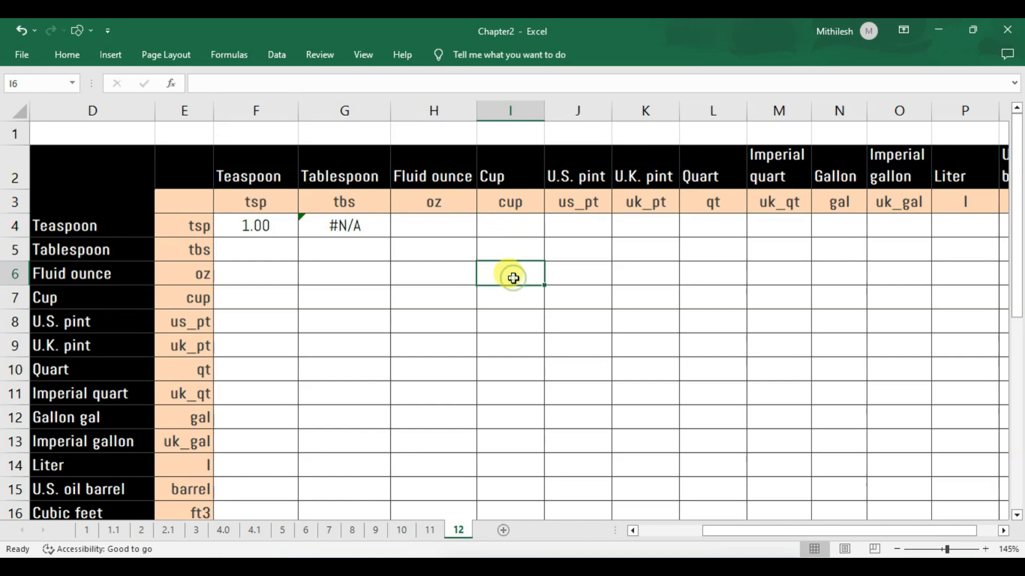
Lock only the column of the from-unit reference in the F4 formula, making it $E4.
left_click(269, 223)
double_click(270, 223)
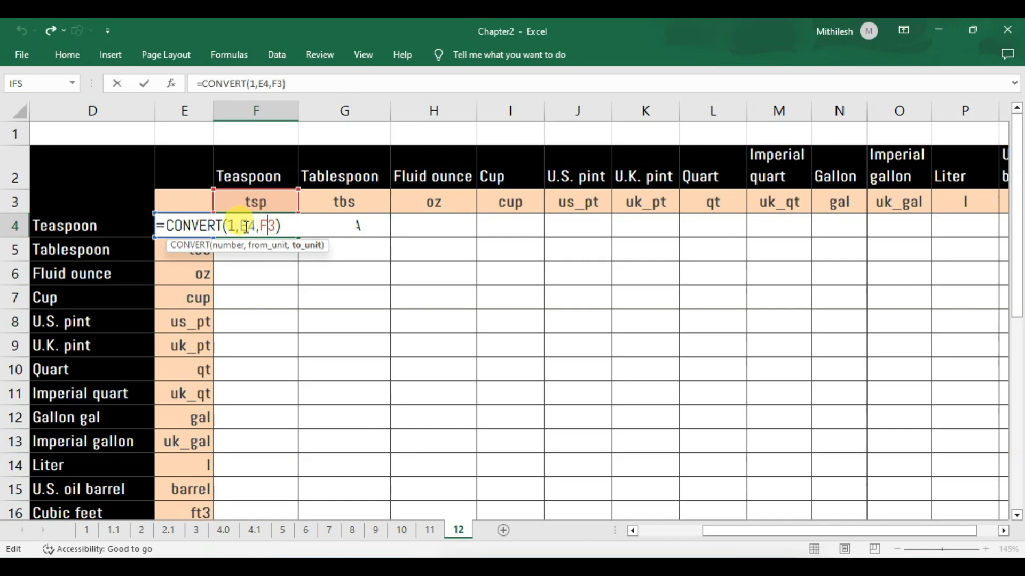
left_click_drag(246, 224, 240, 225)
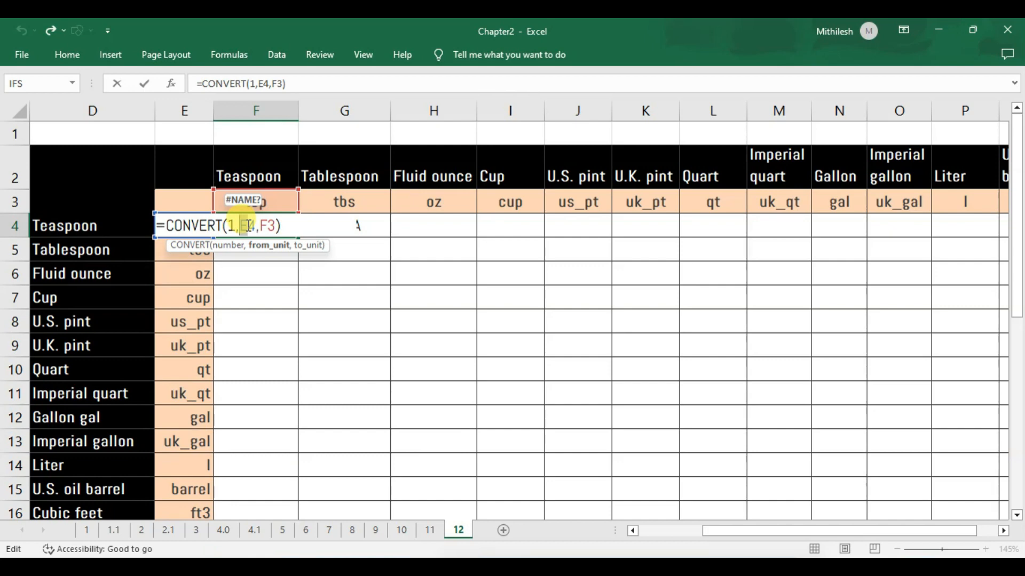
key("F4")
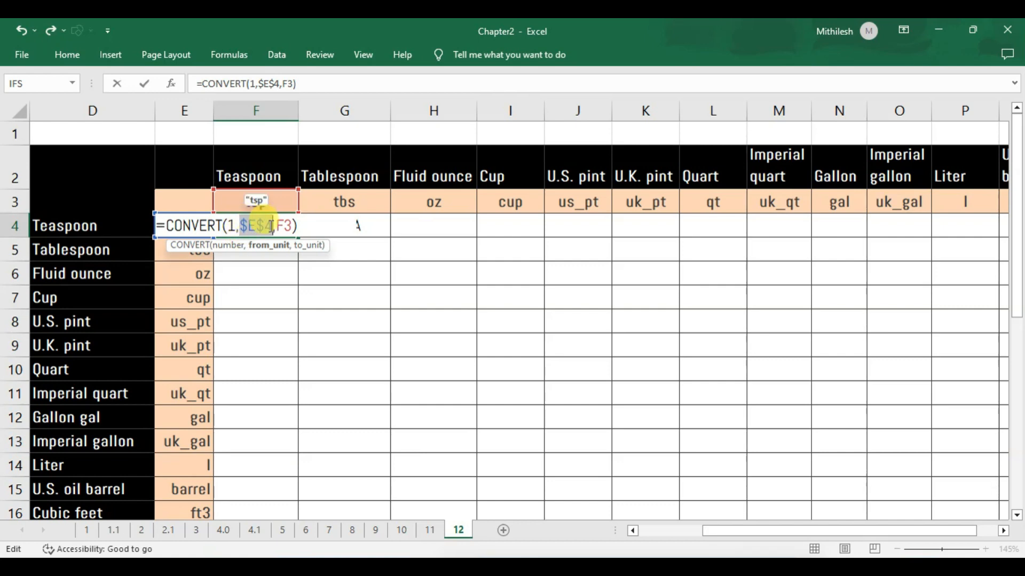
key("F4")
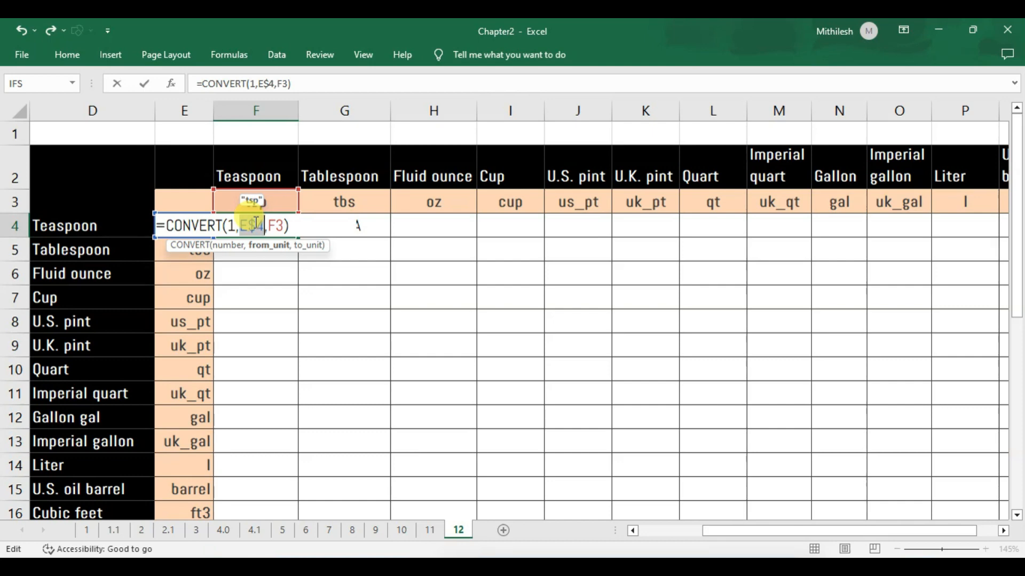
key("F4")
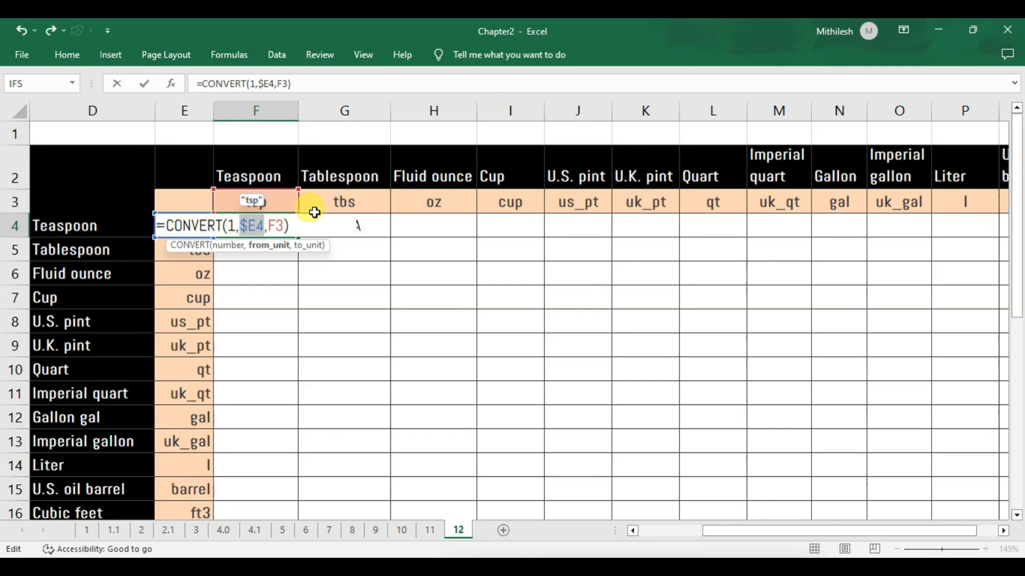
Lock only the row of the to-unit reference so the F4 formula reads =CONVERT(1,$E4,F$3).
left_click(277, 225)
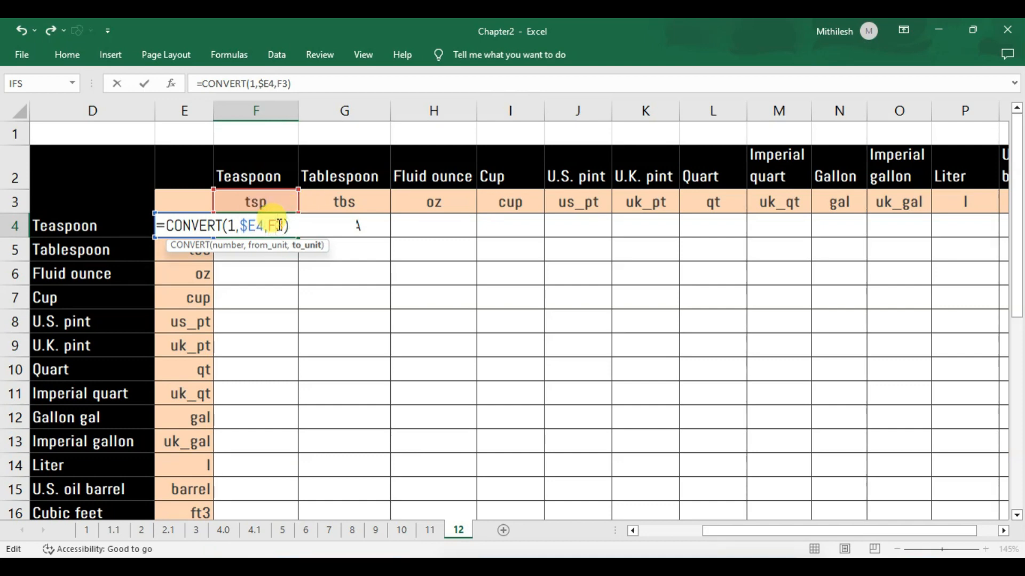
double_click(278, 226)
key("F4")
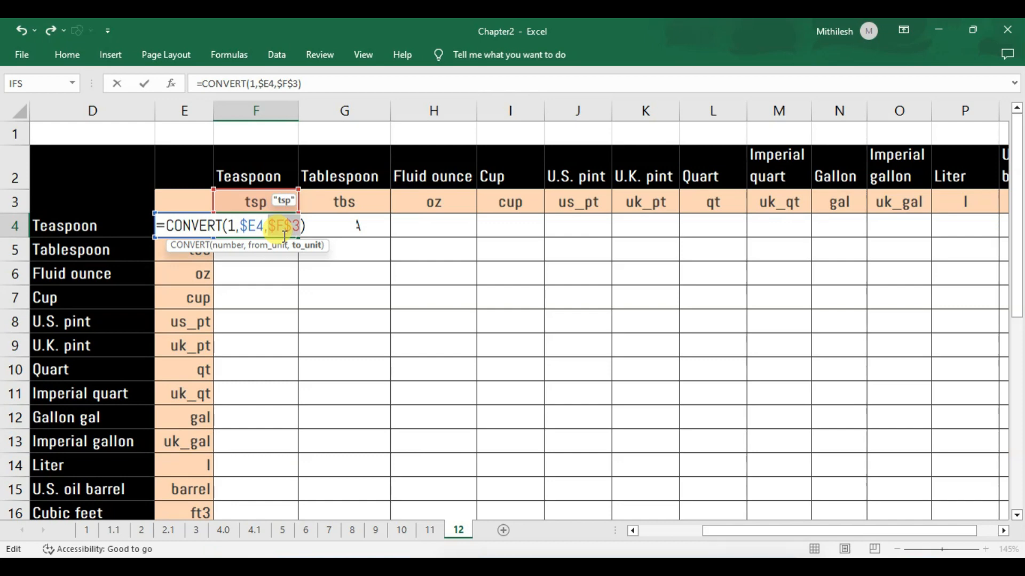
key("F4")
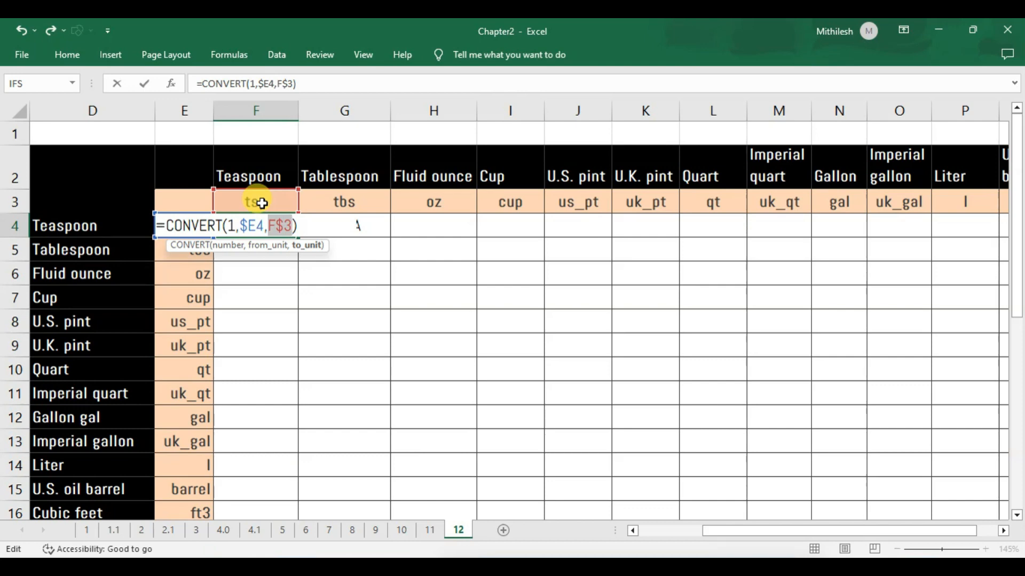
key("Return")
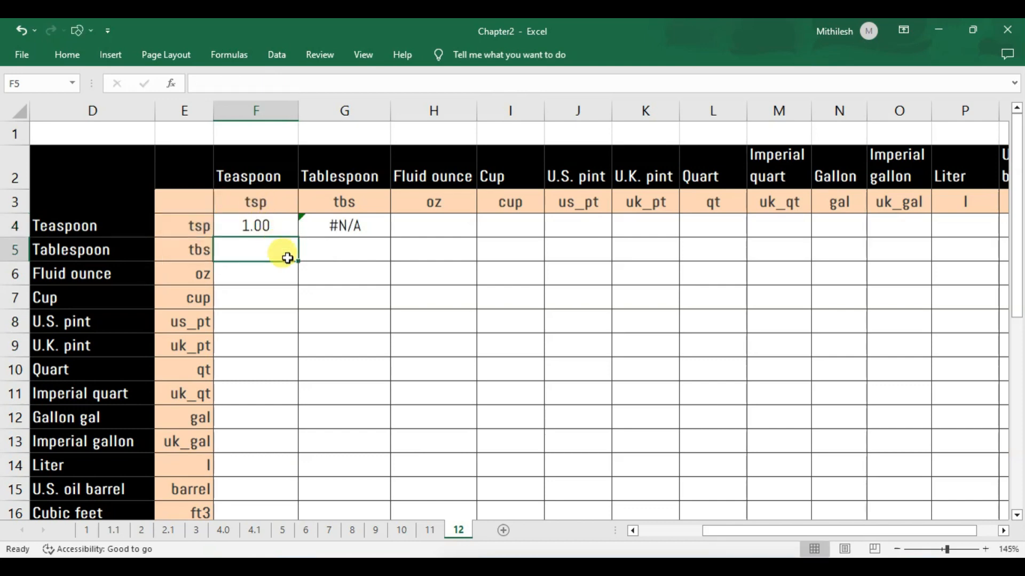
Fill the F4 conversion formula down to F20 and across to column Q, covering F4:Q20.
left_click(278, 233)
double_click(297, 237)
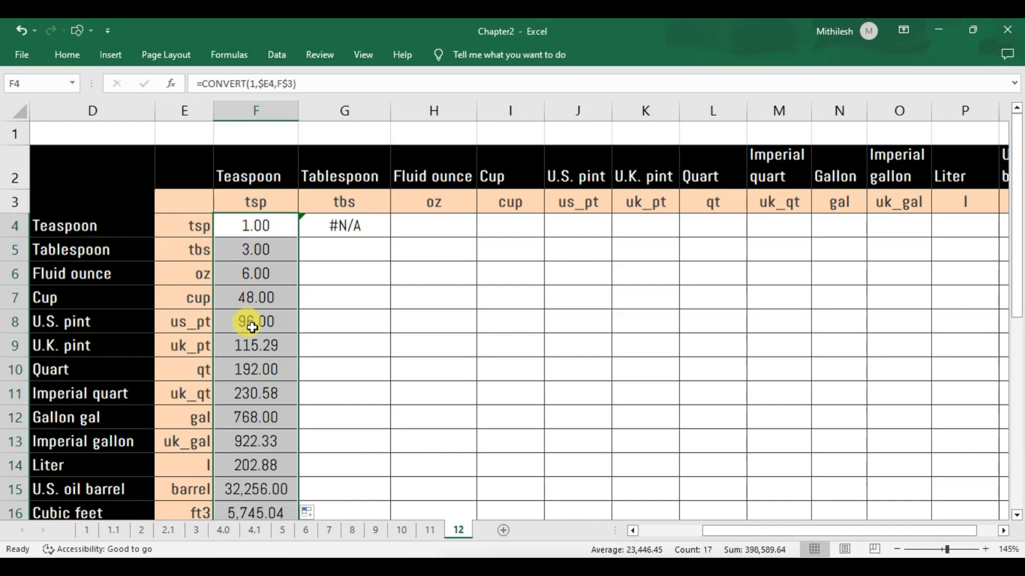
scroll(248, 315, "down", 3)
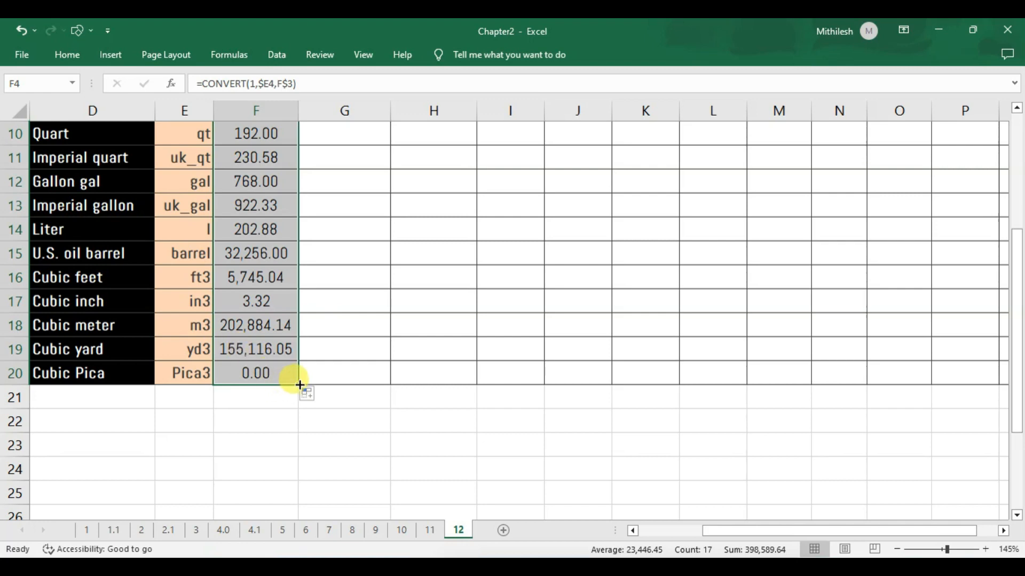
left_click_drag(300, 385, 882, 374)
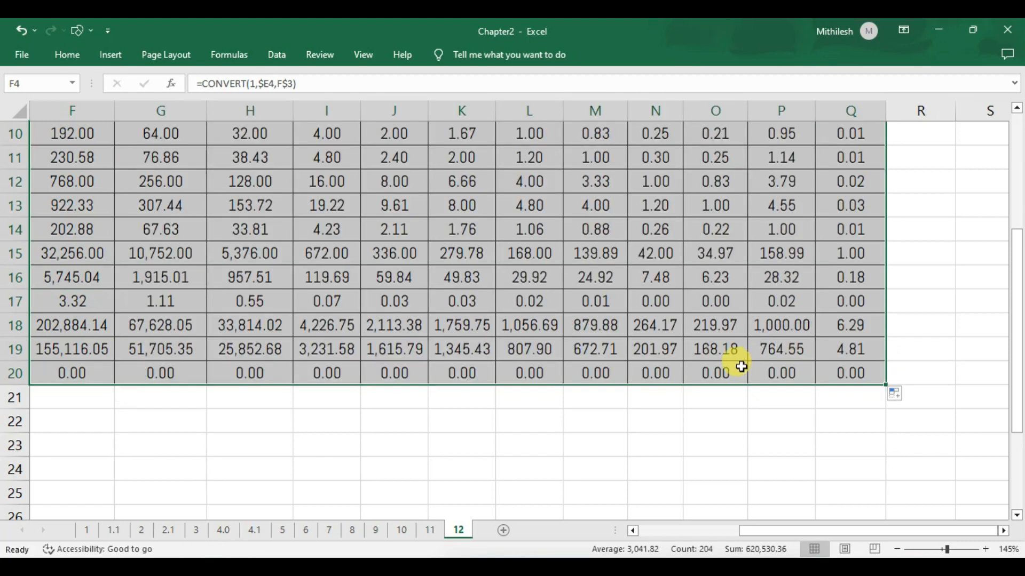
Check the copied formula in the Quart cell L9 and the tsp and tbs codes in column E.
scroll(693, 364, "up", 2)
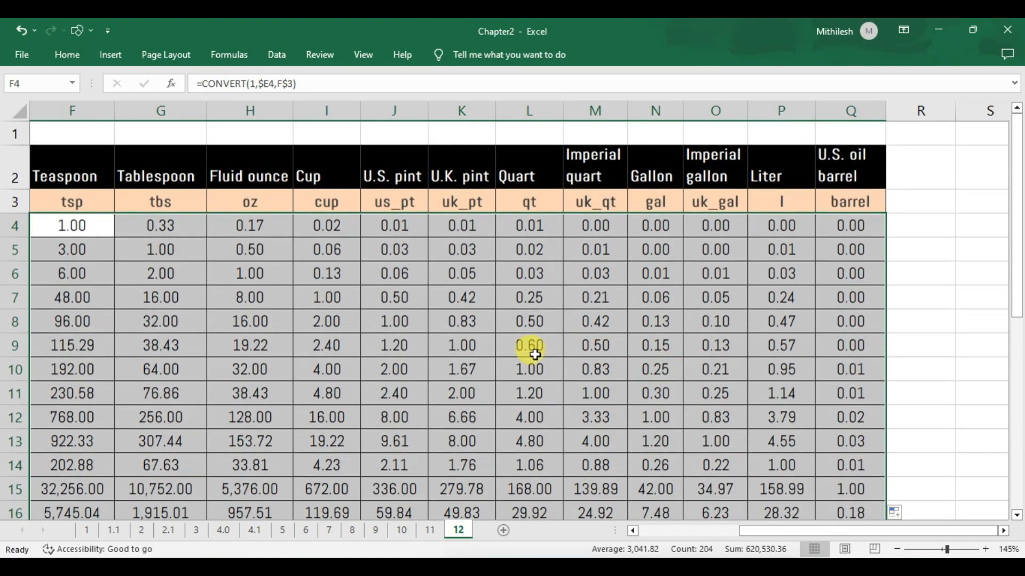
left_click(530, 347)
left_click_drag(762, 531, 694, 527)
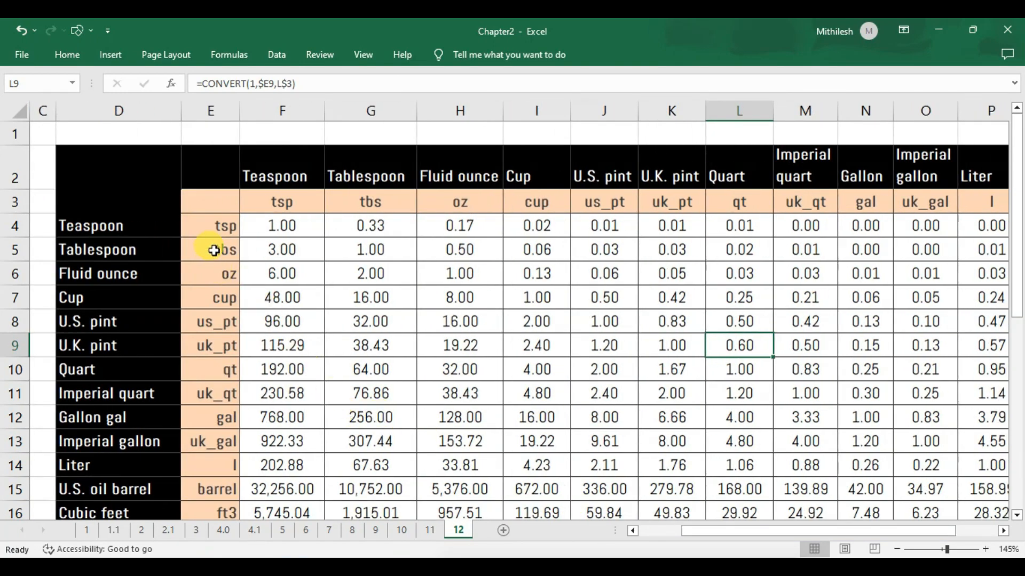
left_click(216, 247)
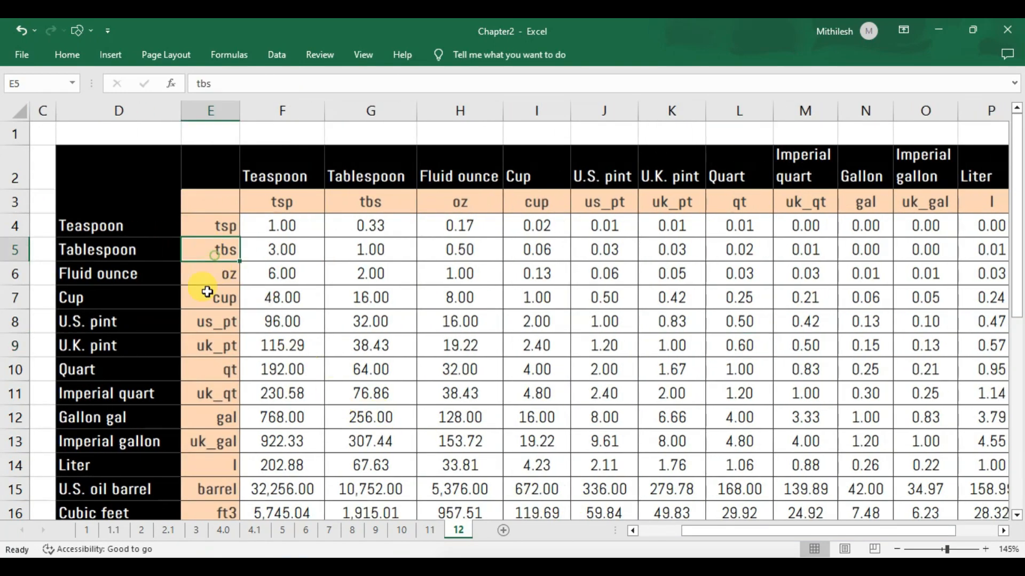
left_click(212, 234)
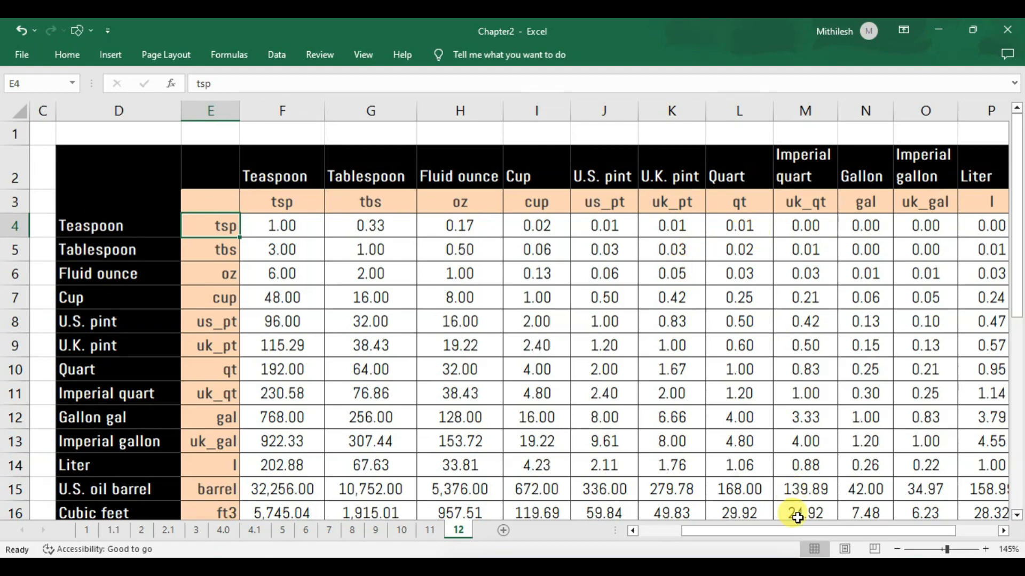
left_click_drag(799, 531, 824, 534)
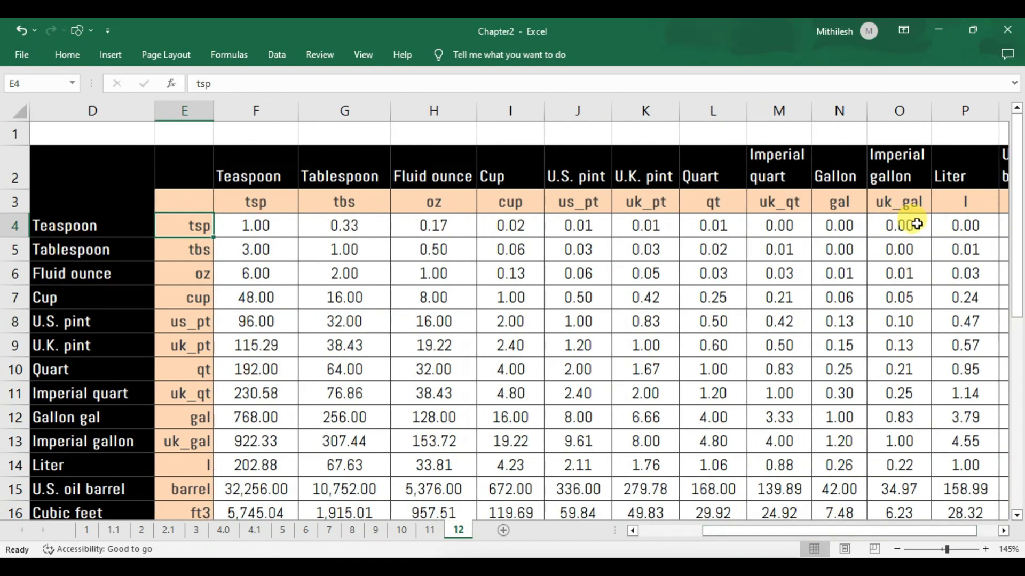
Try increasing and decreasing the decimal places of the teaspoon-to-liter result in P4.
left_click(964, 225)
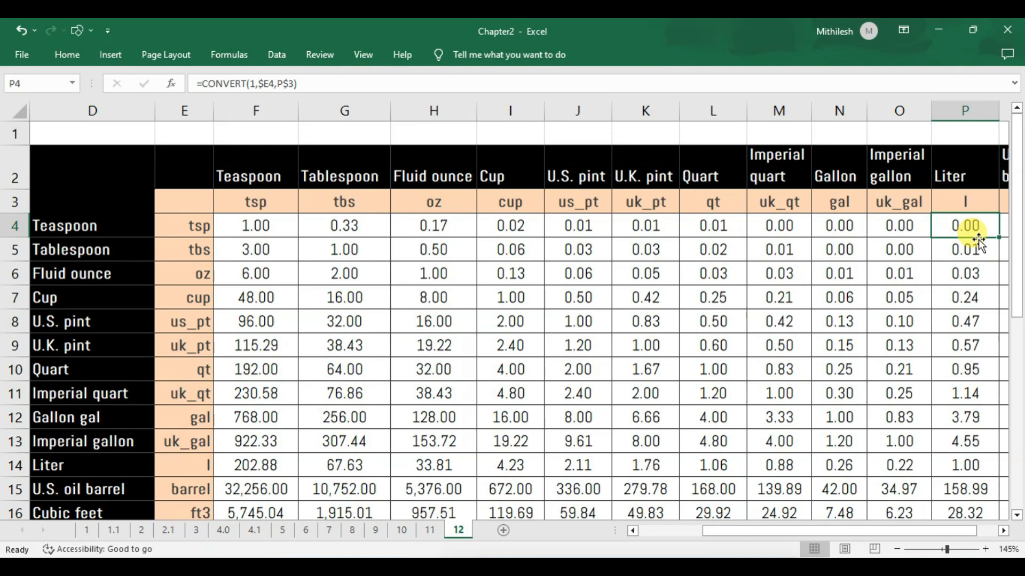
left_click(76, 61)
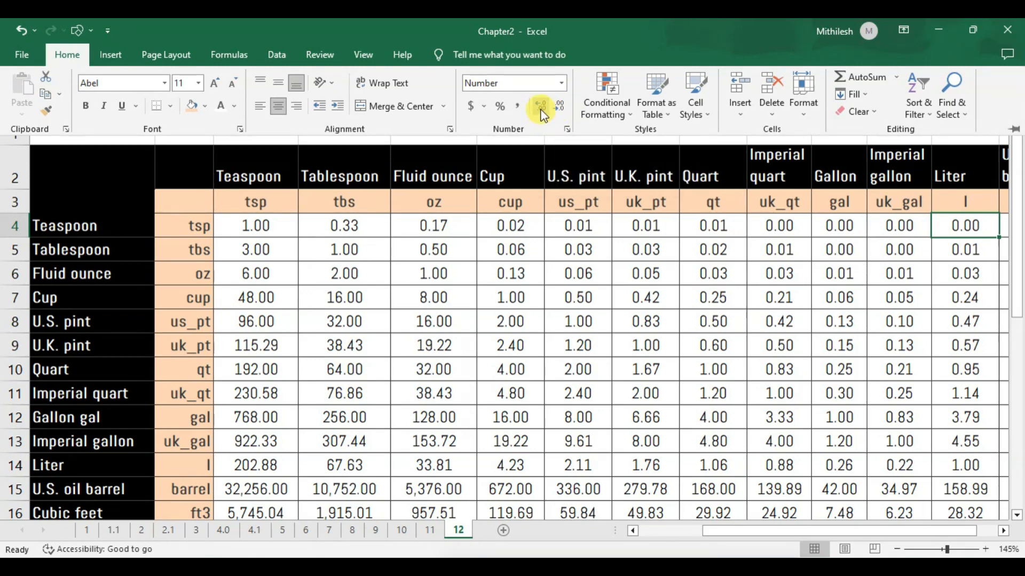
left_click(541, 107)
left_click(558, 109)
left_click(715, 273)
Examine the Liter row's label, unit code and conversion to teaspoons in F14.
scroll(374, 325, "down", 2)
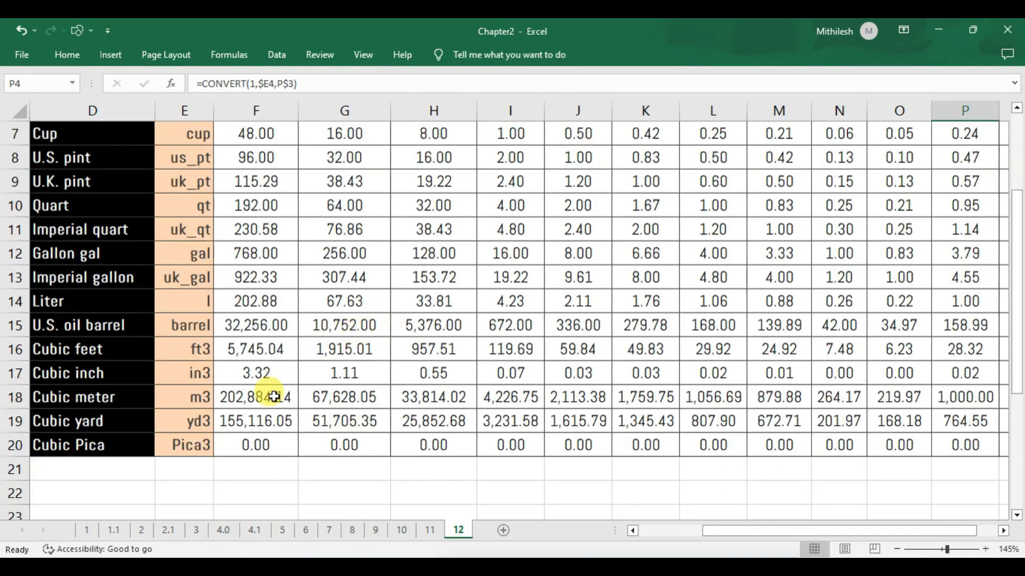
left_click(74, 301)
left_click(194, 304)
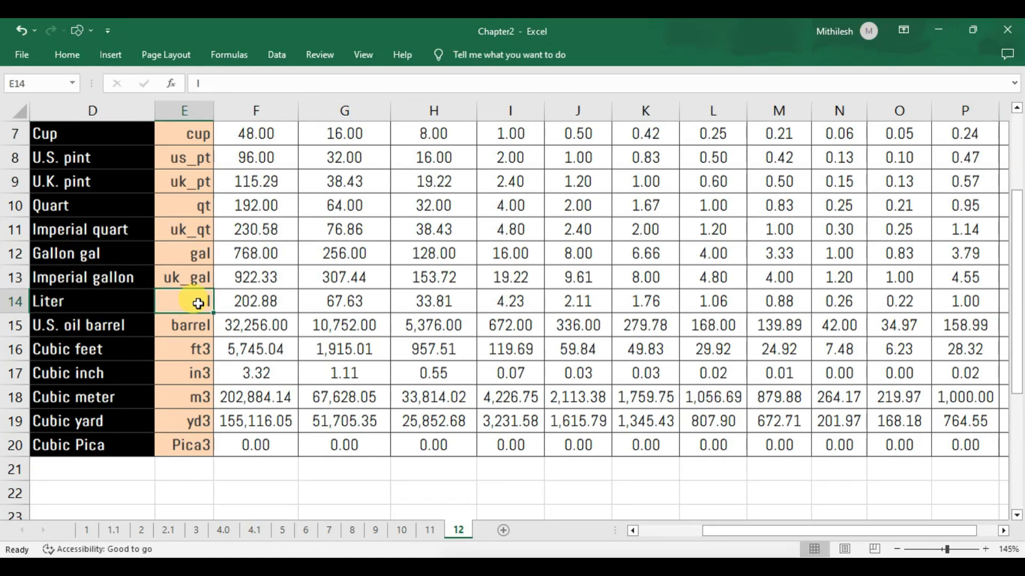
left_click_drag(67, 300, 192, 301)
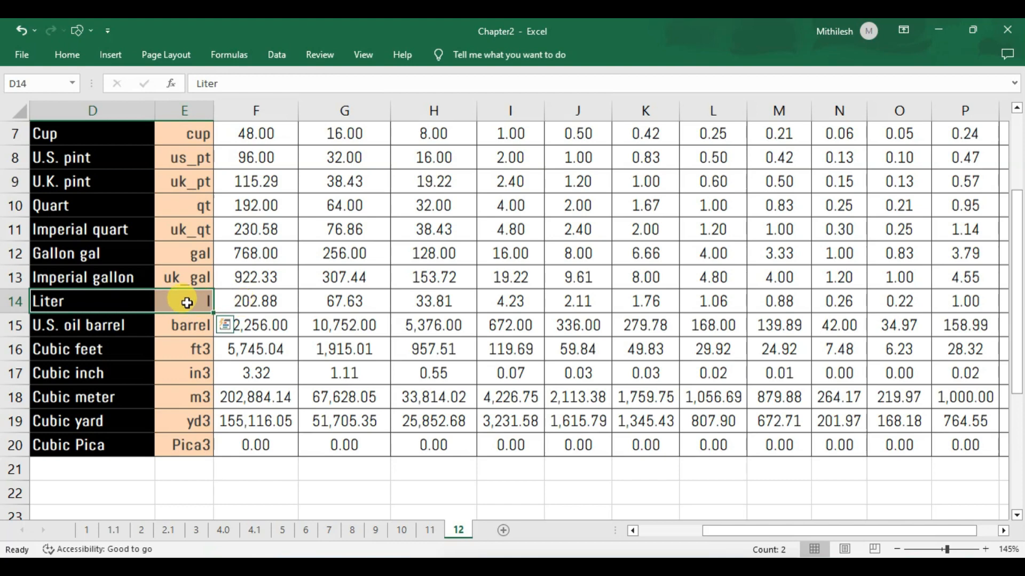
scroll(205, 288, "up", 2)
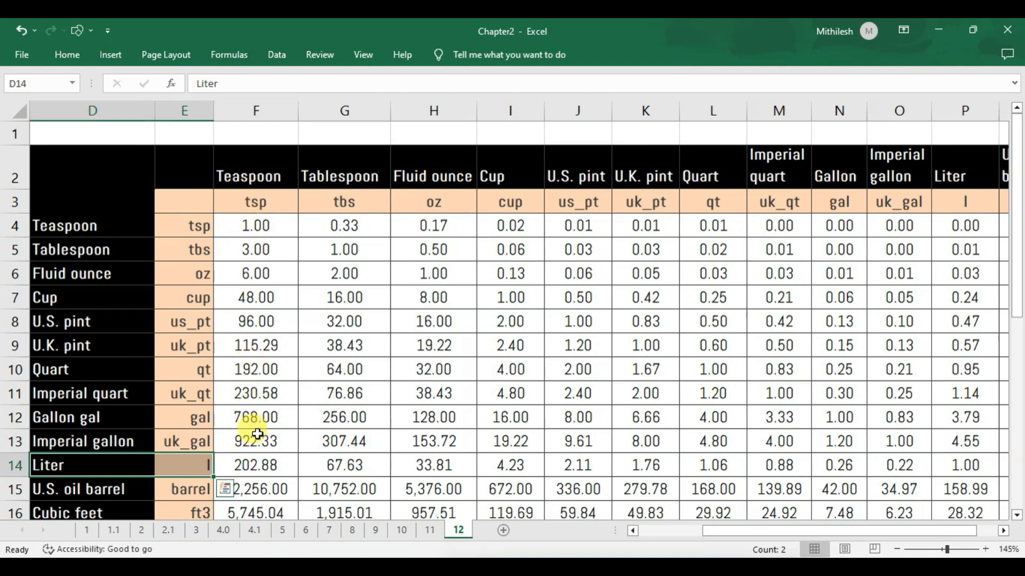
left_click(259, 462)
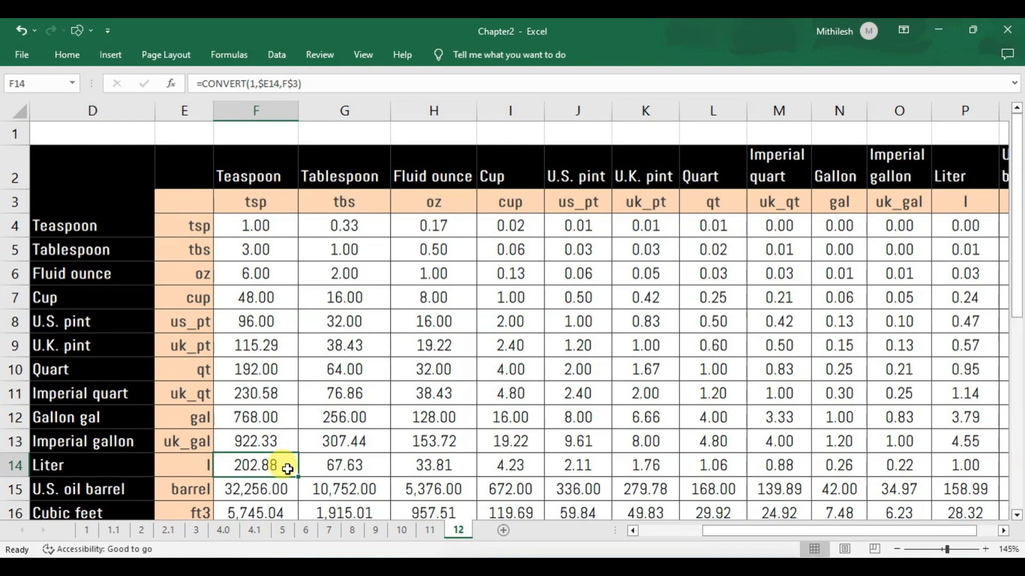
Compare the Gallon and Imperial gallon conversions across rows 12 and 13, up to the Liter column.
left_click(200, 422)
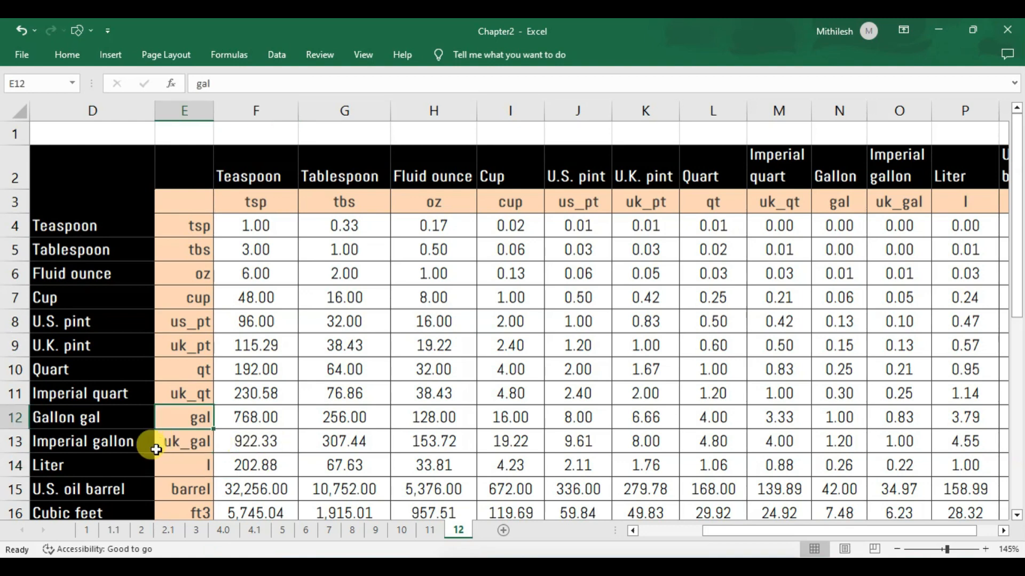
left_click(133, 441)
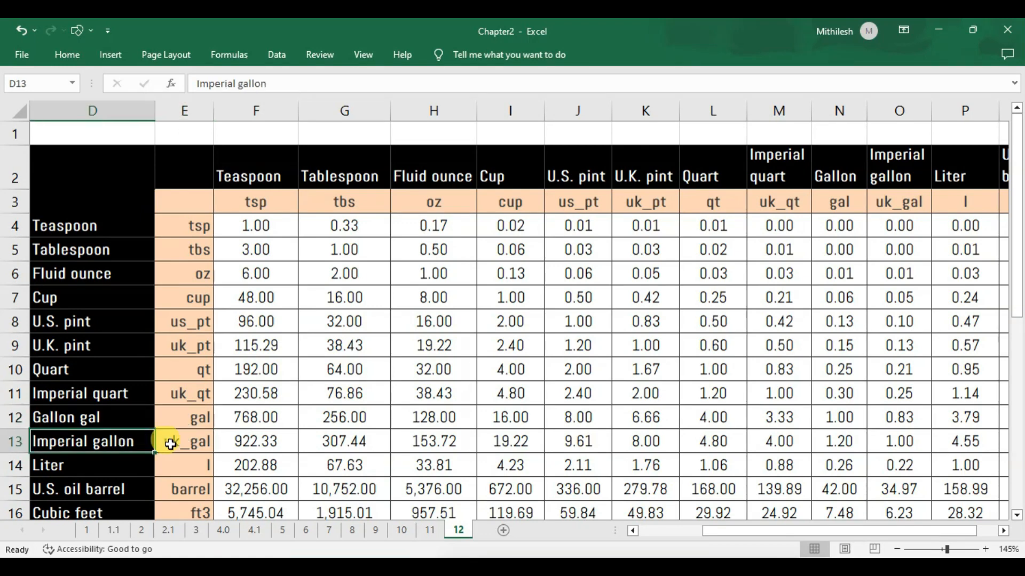
left_click_drag(140, 442, 960, 442)
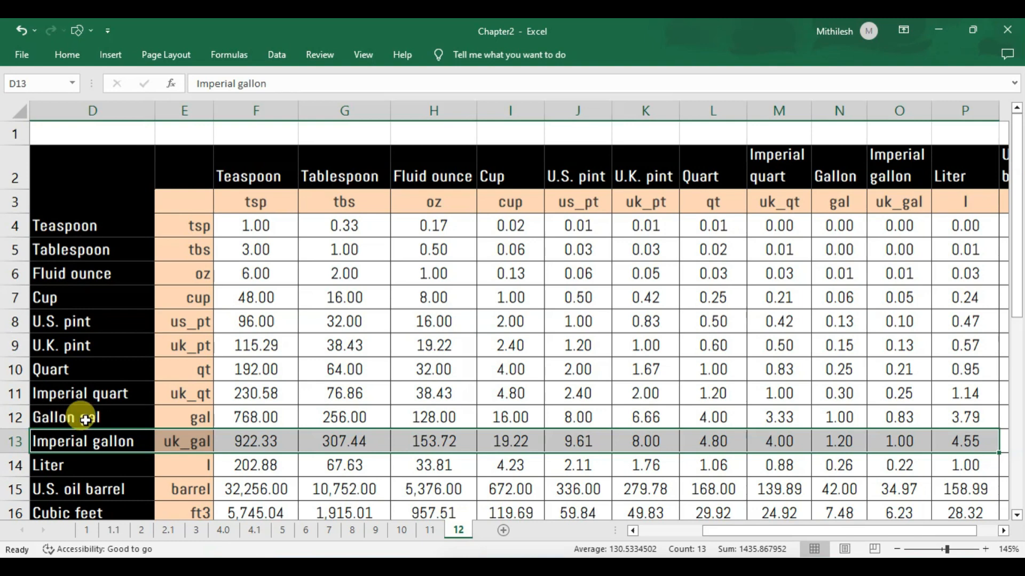
left_click(967, 418)
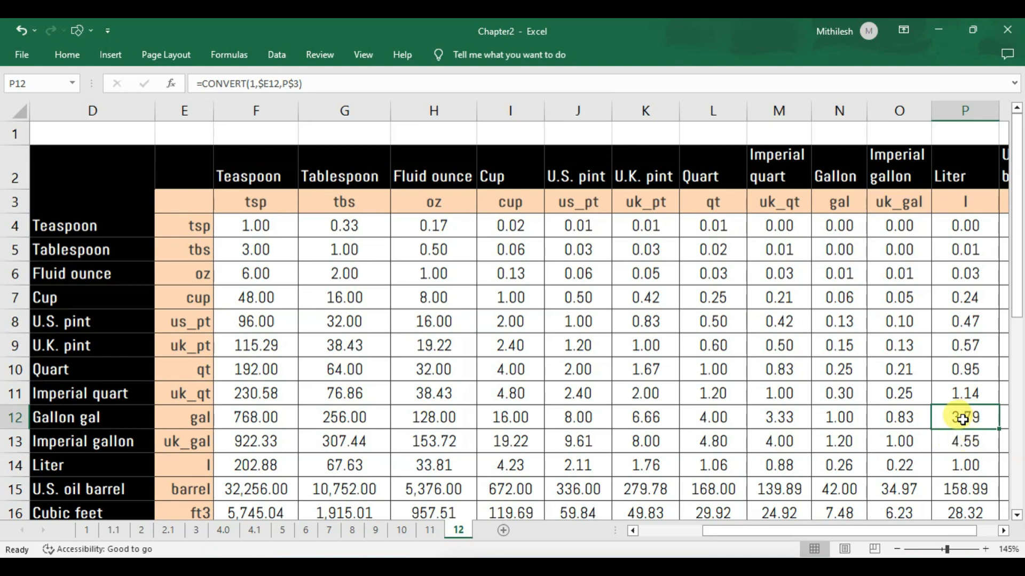
left_click_drag(83, 416, 946, 414)
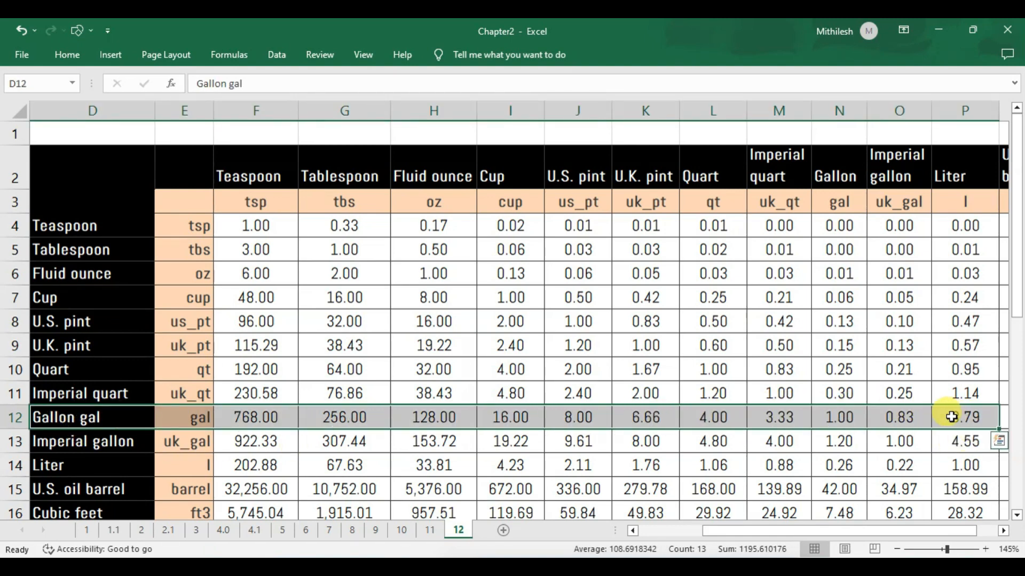
left_click_drag(85, 442, 952, 442)
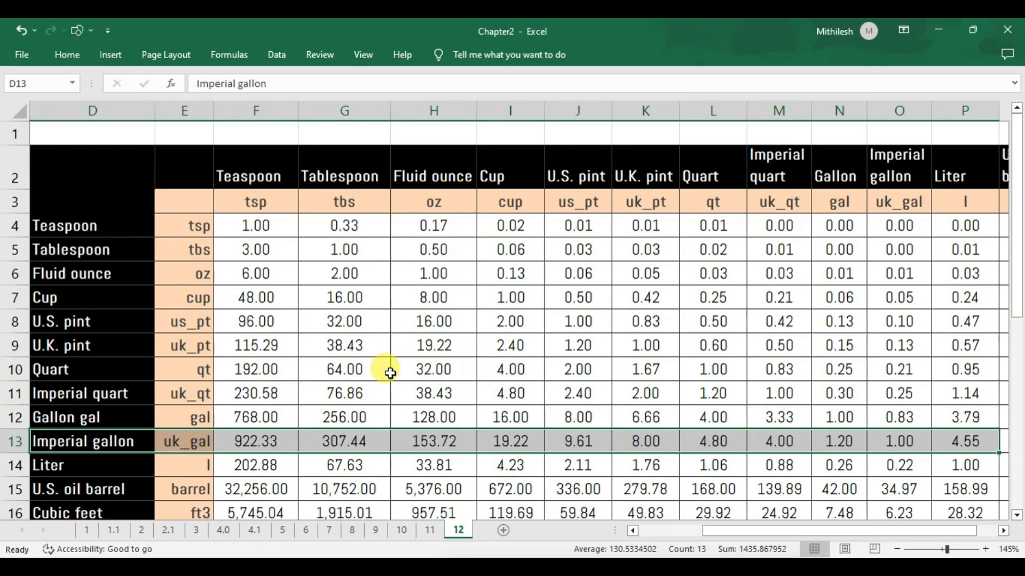
Examine the Cup row's conversions across row 7 and the cup-to-cup formula in I7.
scroll(390, 373, "down", 1)
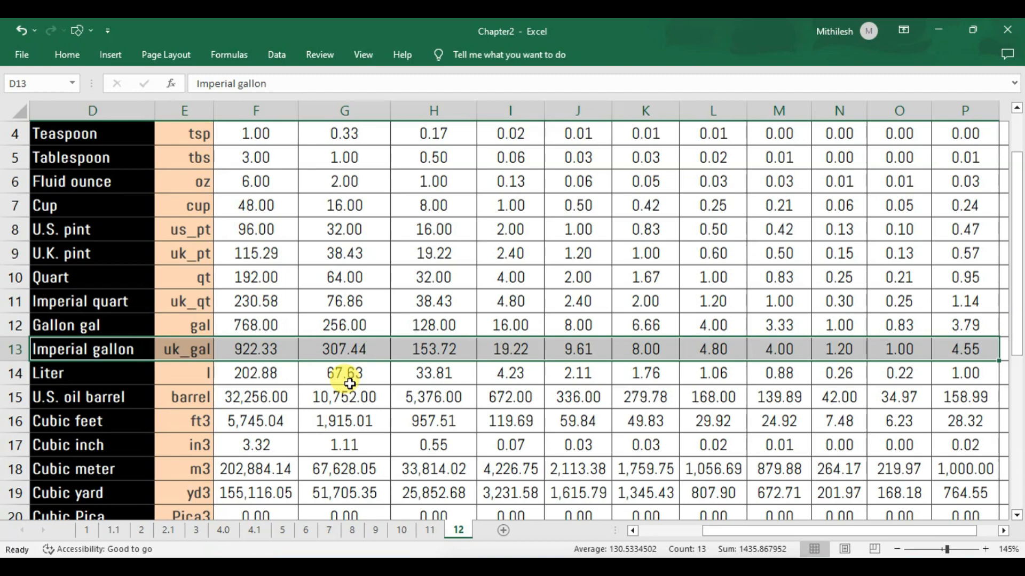
scroll(256, 370, "up", 1)
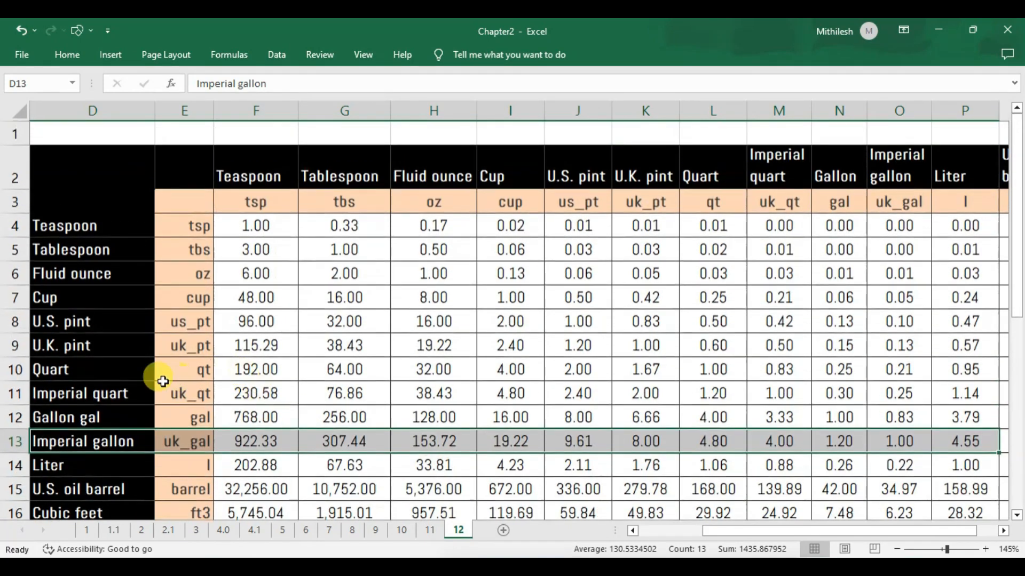
left_click(69, 304)
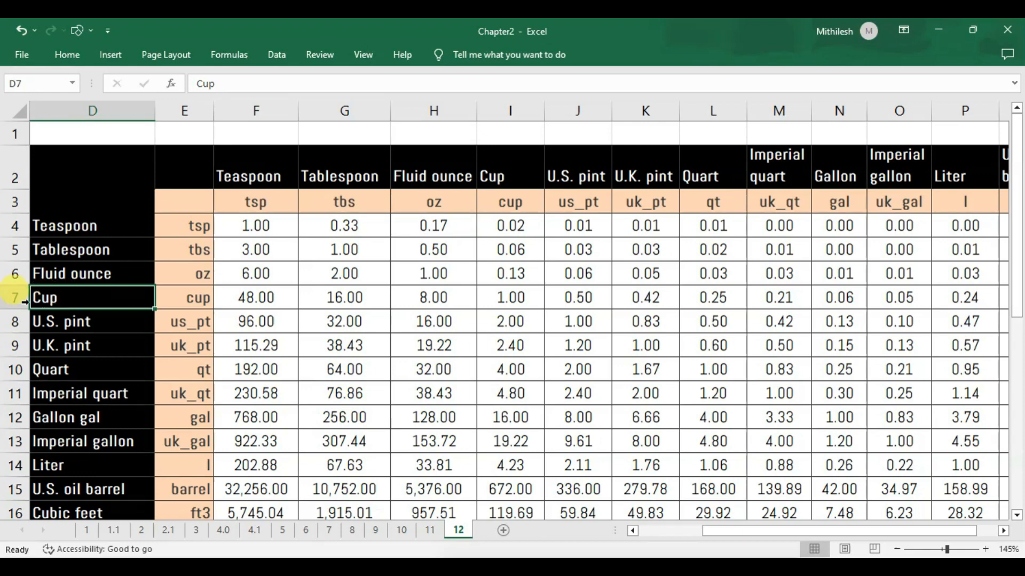
left_click_drag(157, 300, 416, 300)
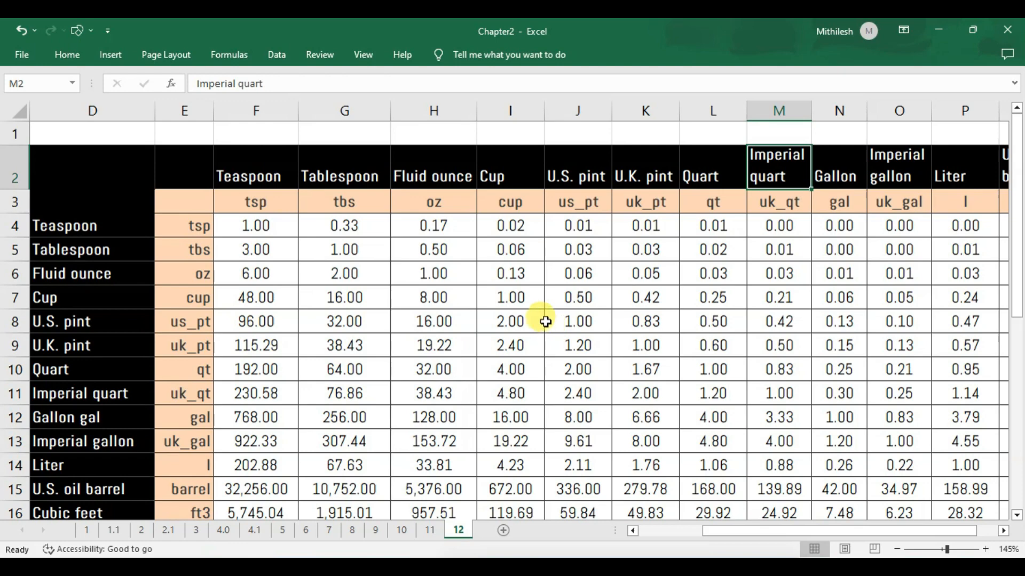
key("alt")
left_click(515, 297)
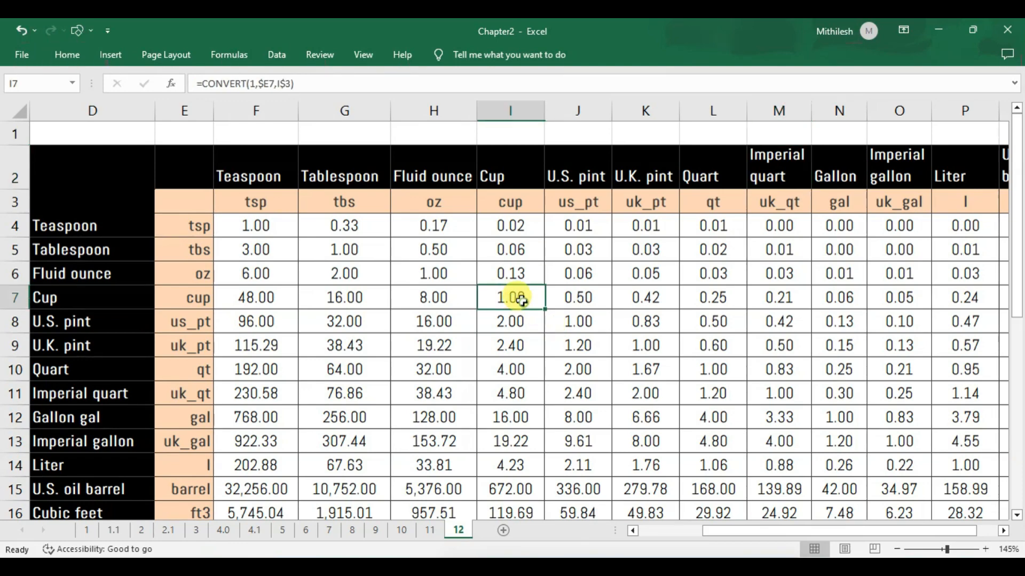
Zoom the sheet out to 130% to view the matrix through the U.S. oil barrel column, and inspect I11.
scroll(507, 294, "down", 1)
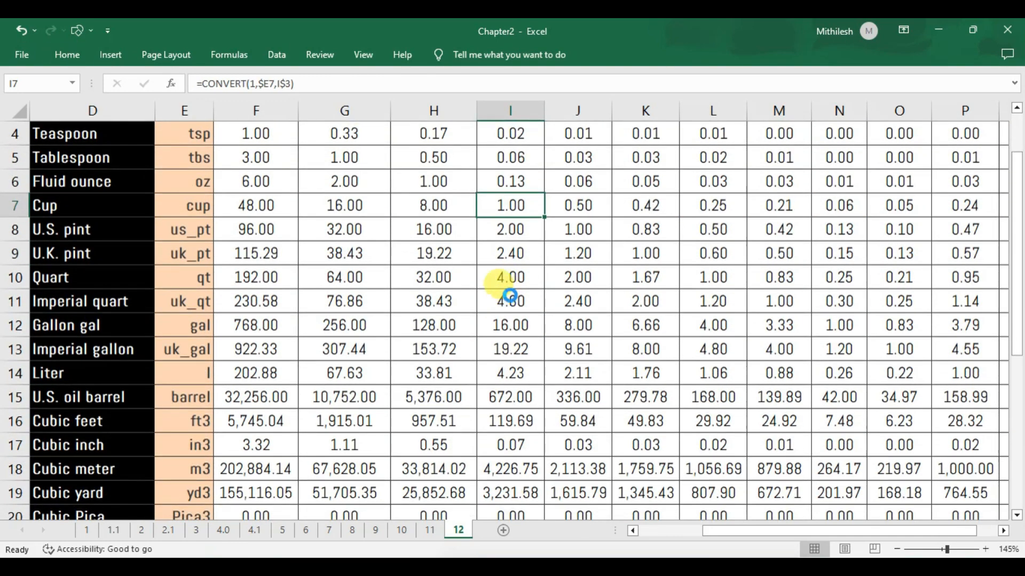
scroll(510, 295, "down", 1, "ctrl")
key("alt")
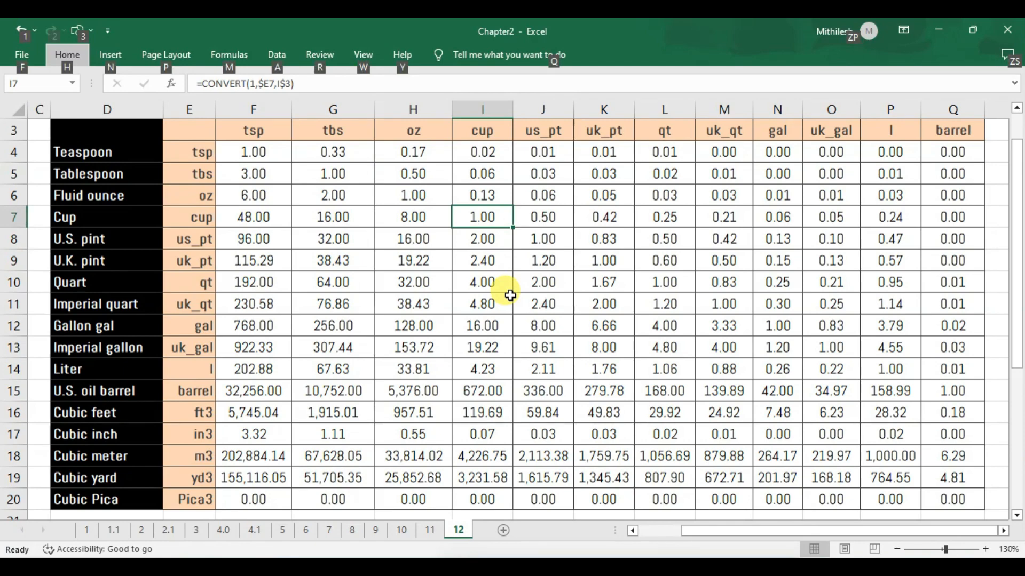
left_click(509, 297)
scroll(507, 297, "up", 1)
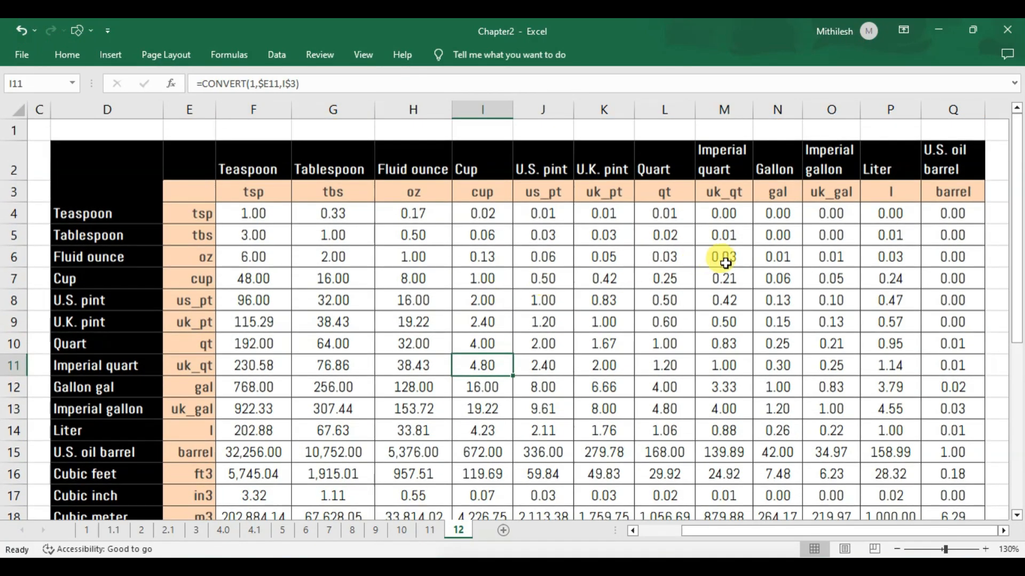
left_click_drag(1015, 242, 1016, 258)
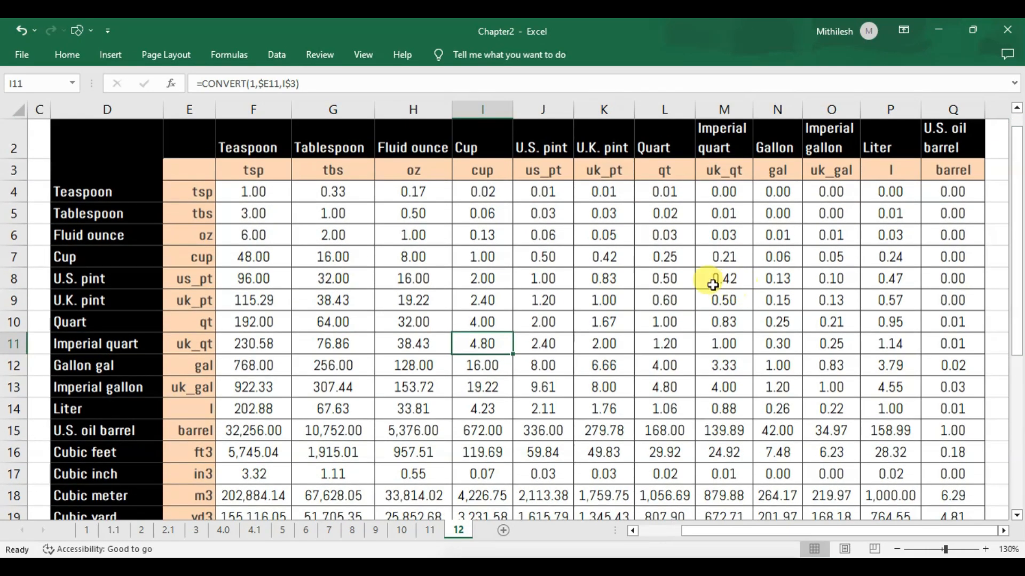
Check the Tablespoon formula in G5 and select the conversion table range D2:Q19, including its headers.
left_click(307, 212)
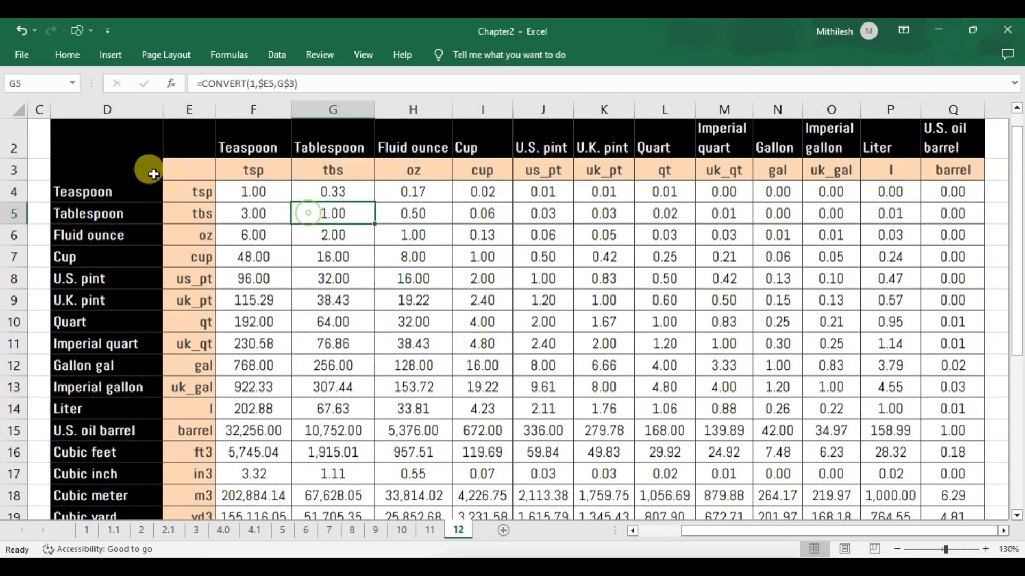
left_click_drag(100, 144, 946, 513)
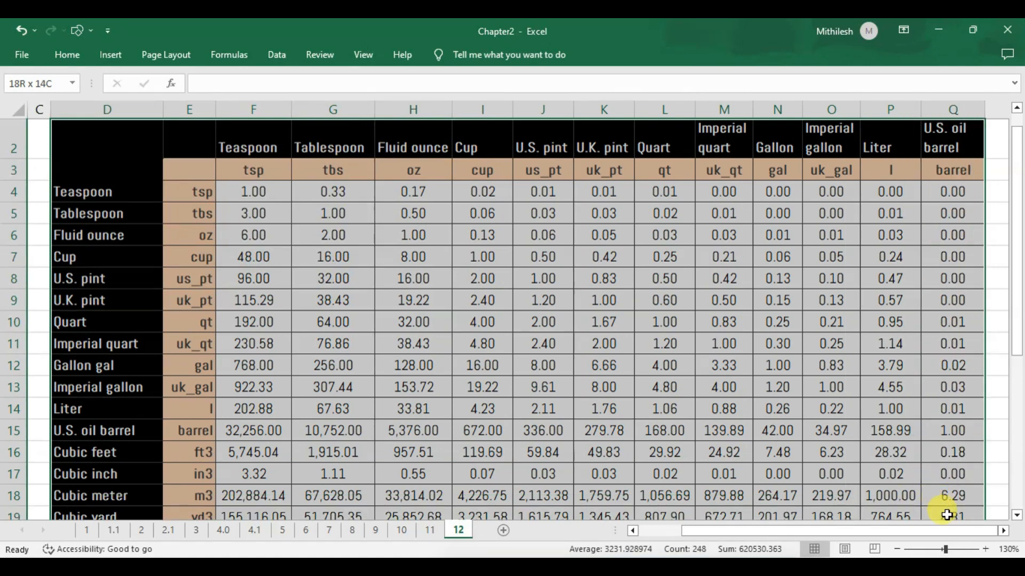
left_click_drag(946, 514, 946, 514)
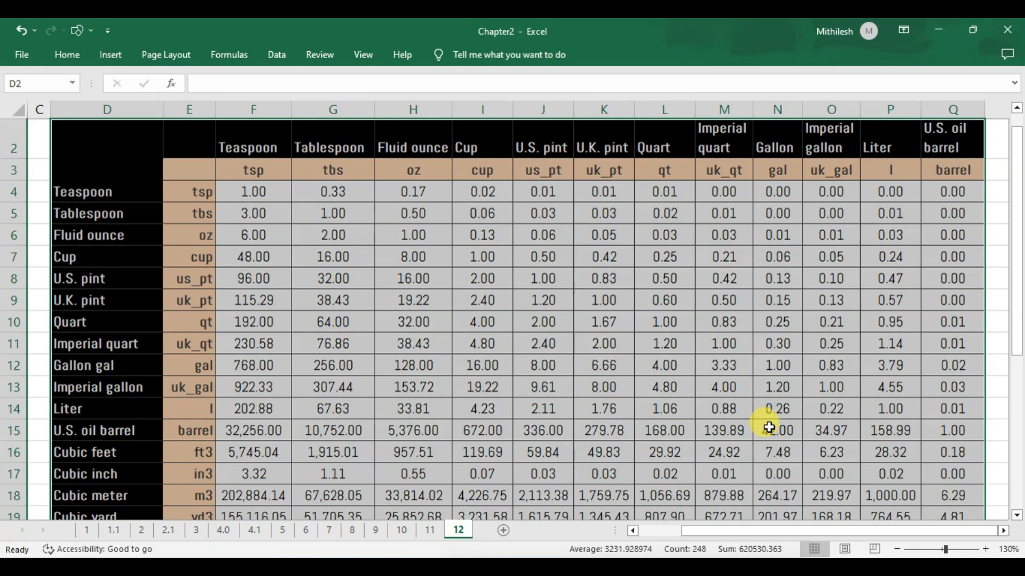